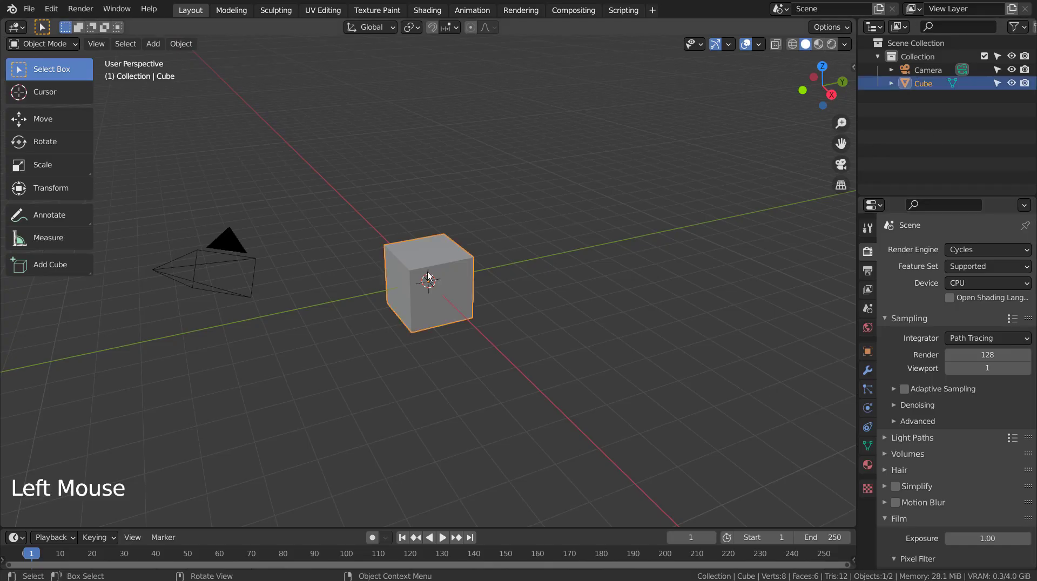
# Step: Add an Array modifier to the cube with relative offset X 2 and count 15
pyautogui.click(868, 372)
pyautogui.click(979, 252)
pyautogui.click(790, 291)
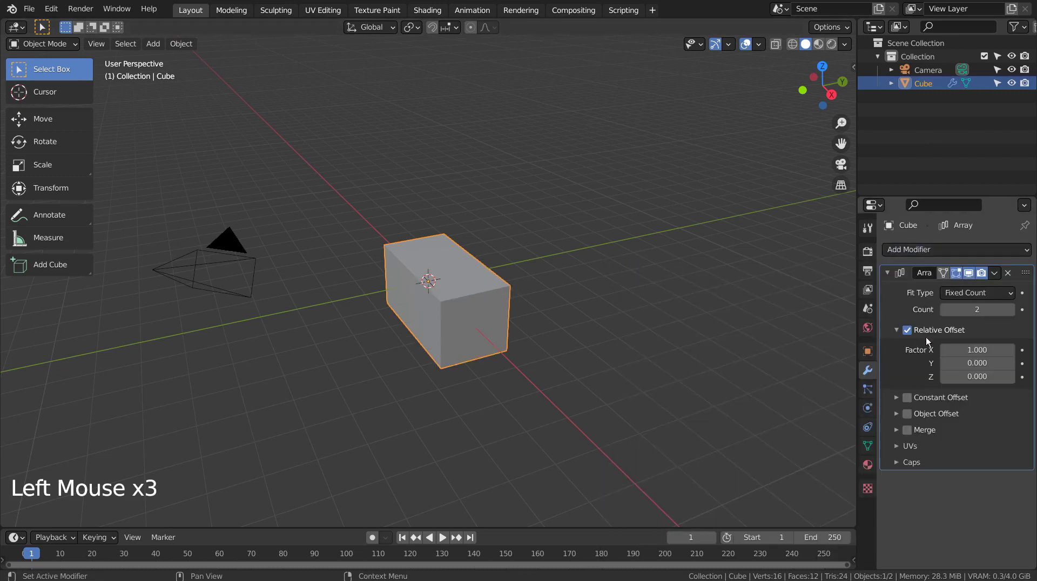
pyautogui.moveTo(979, 349); pyautogui.dragTo(988, 309)
pyautogui.click(936, 252)
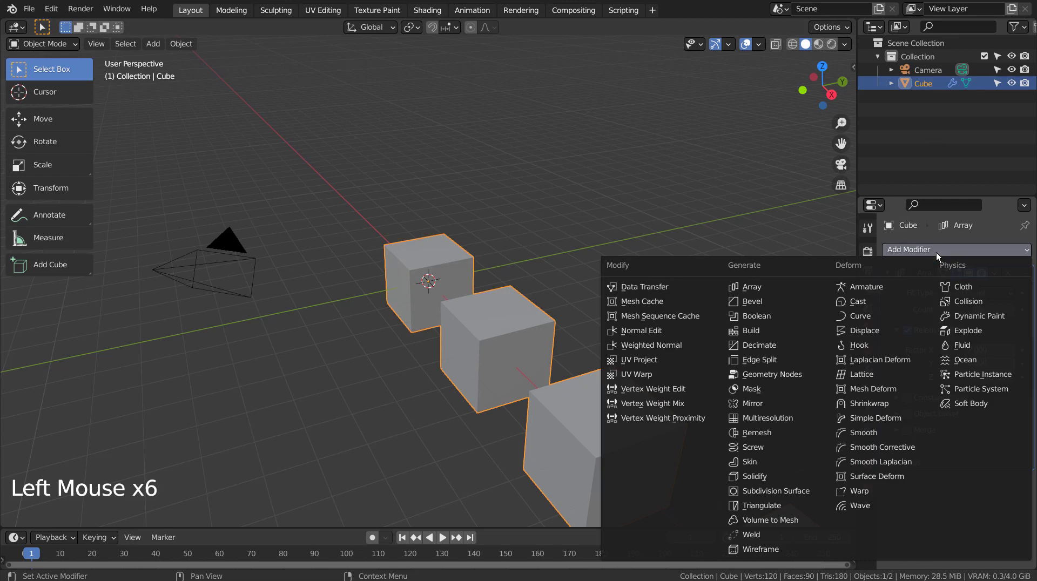
# Step: Add a Simple Deform twist of 348°, try Z and Y, then set X
pyautogui.click(870, 417)
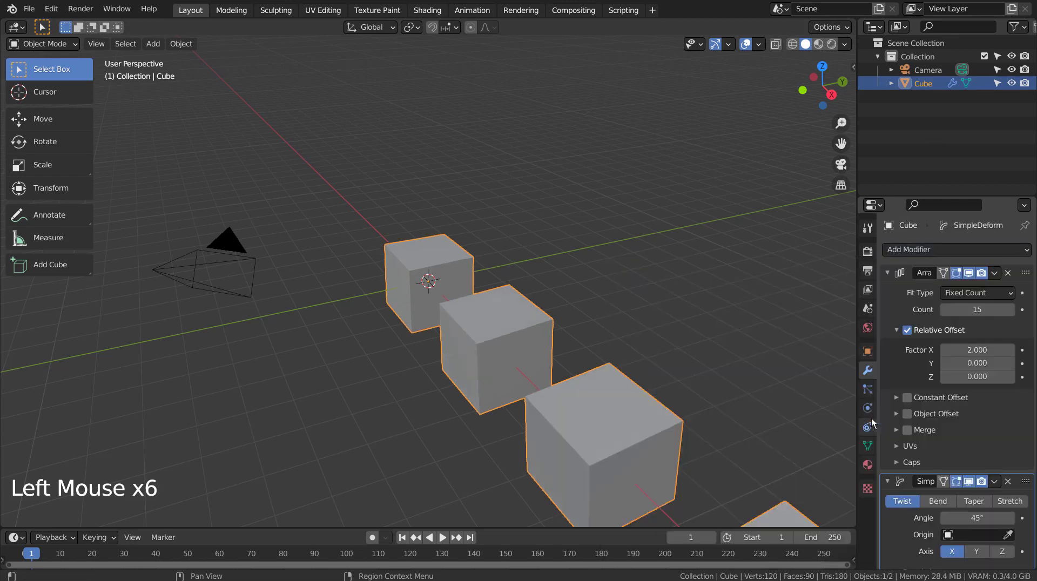
pyautogui.click(975, 518)
pyautogui.write('45d')
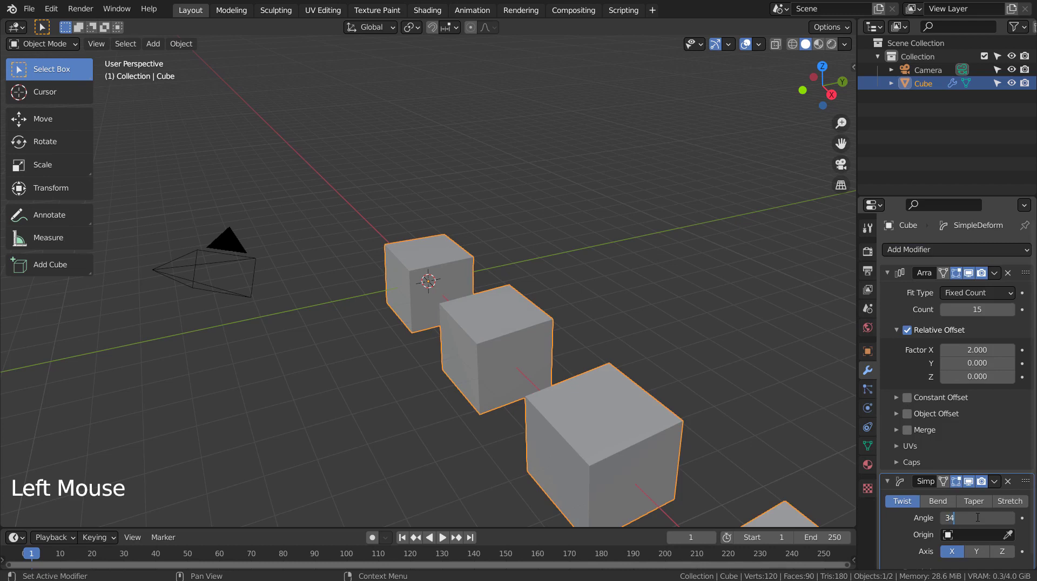
pyautogui.press('Return')
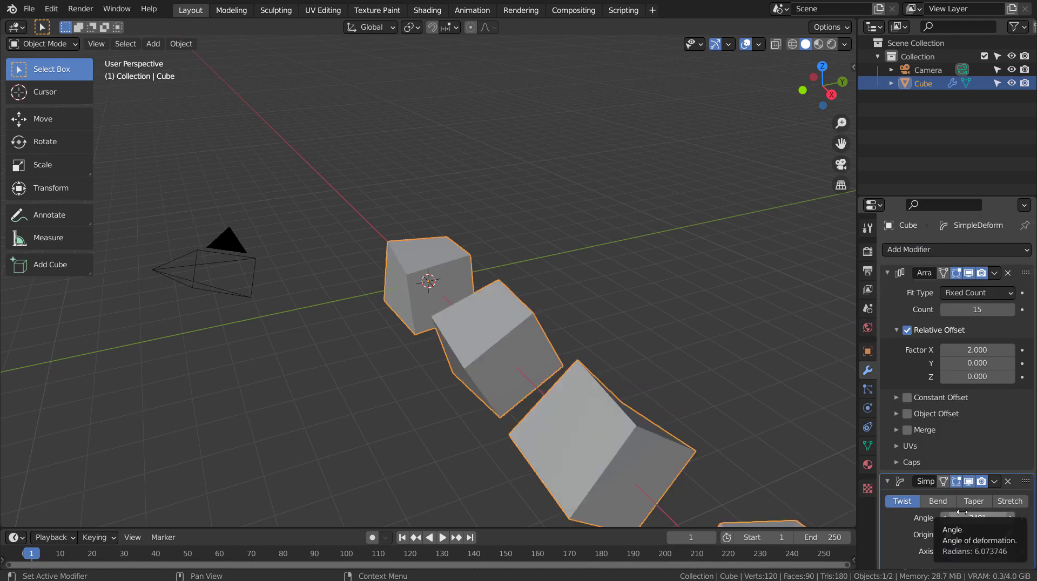
pyautogui.click(1003, 552)
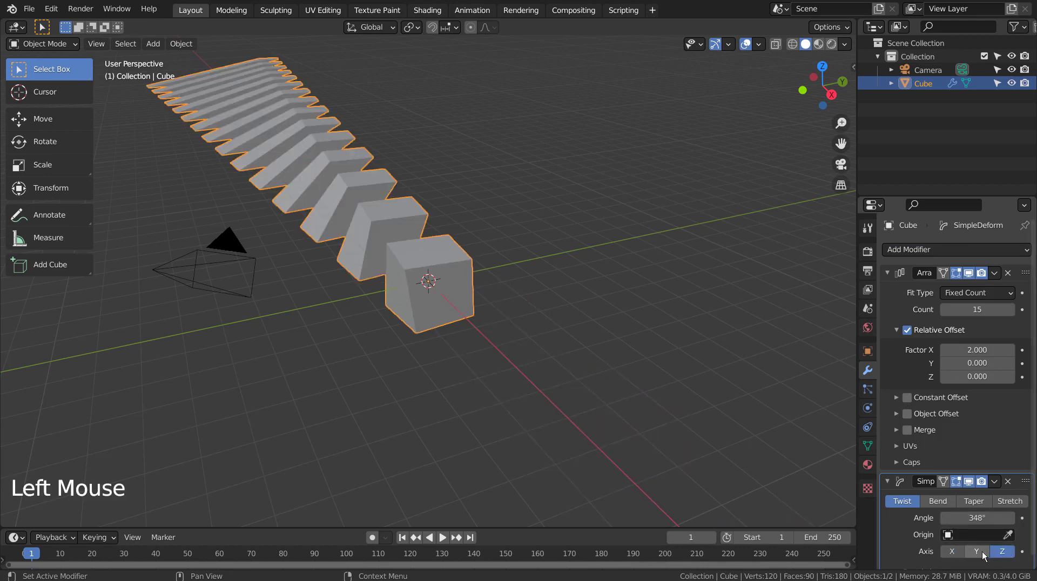
pyautogui.click(982, 553)
pyautogui.click(951, 554)
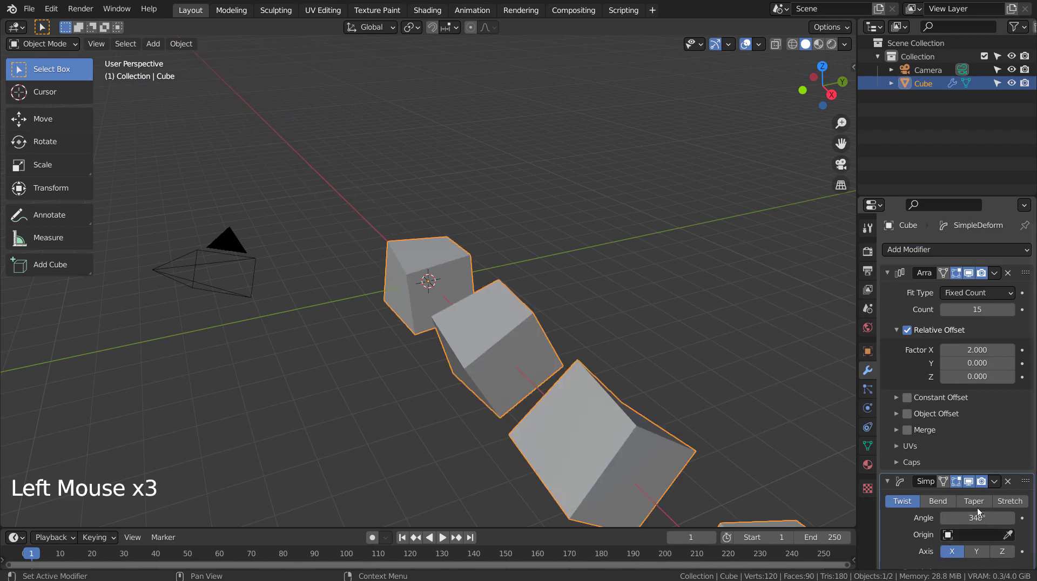
# Step: Re-confirm the 348° twist angle and orbit the view to inspect the whole twisted chain
pyautogui.scroll(-4, 680, 390)
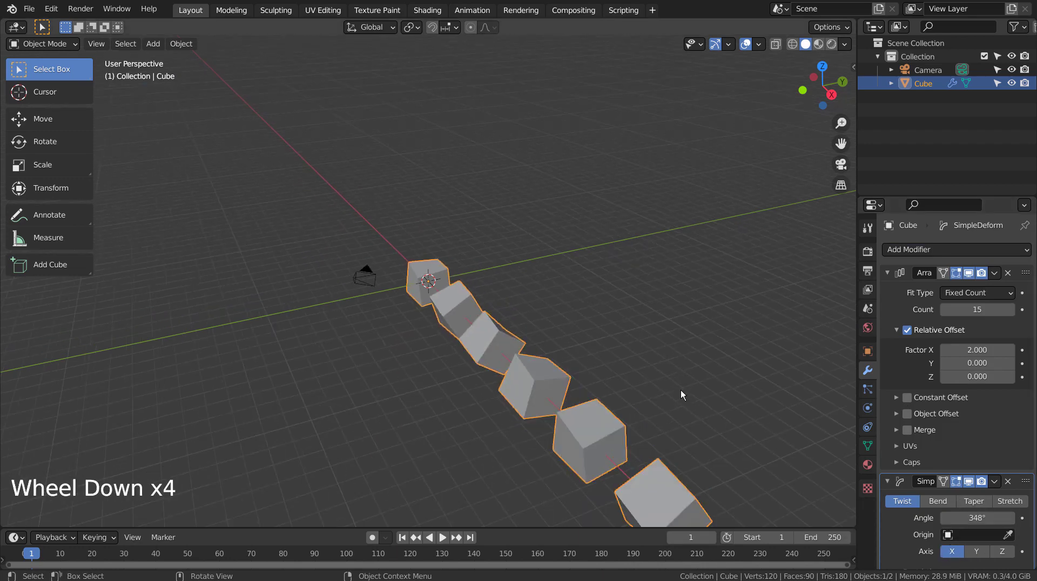
pyautogui.moveTo(492, 370); pyautogui.dragTo(378, 372, button='middle')
pyautogui.keyDown('shift'); pyautogui.moveTo(378, 372); pyautogui.dragTo(542, 408, button='middle'); pyautogui.keyUp('shift')
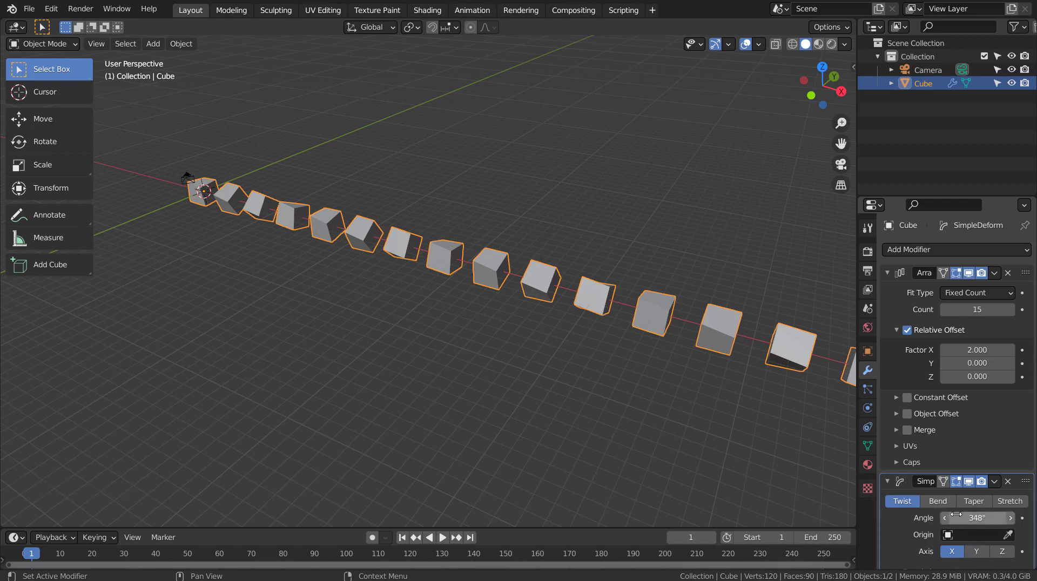
pyautogui.moveTo(975, 519); pyautogui.dragTo(976, 519)
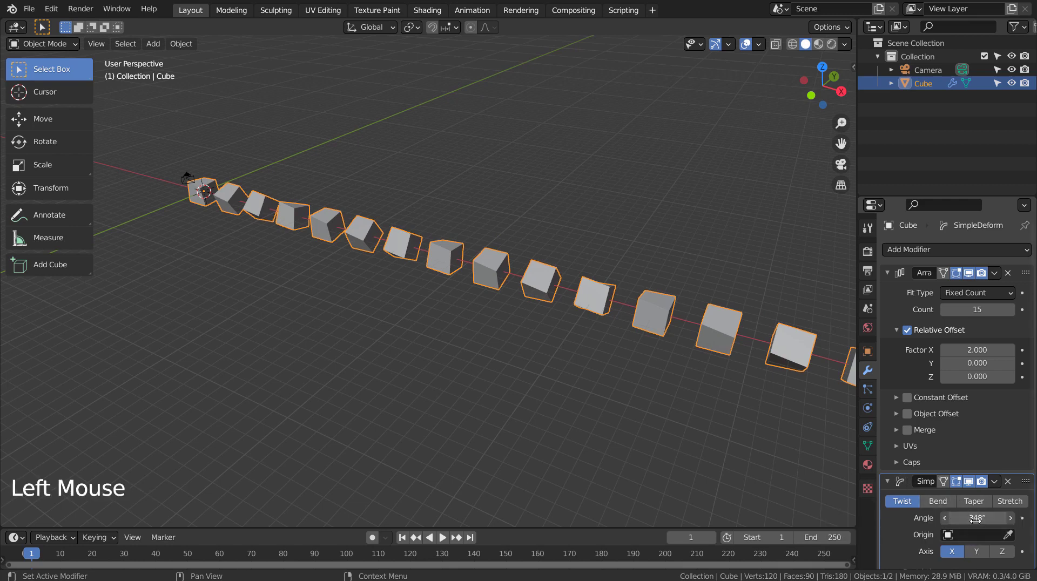
pyautogui.click(802, 465)
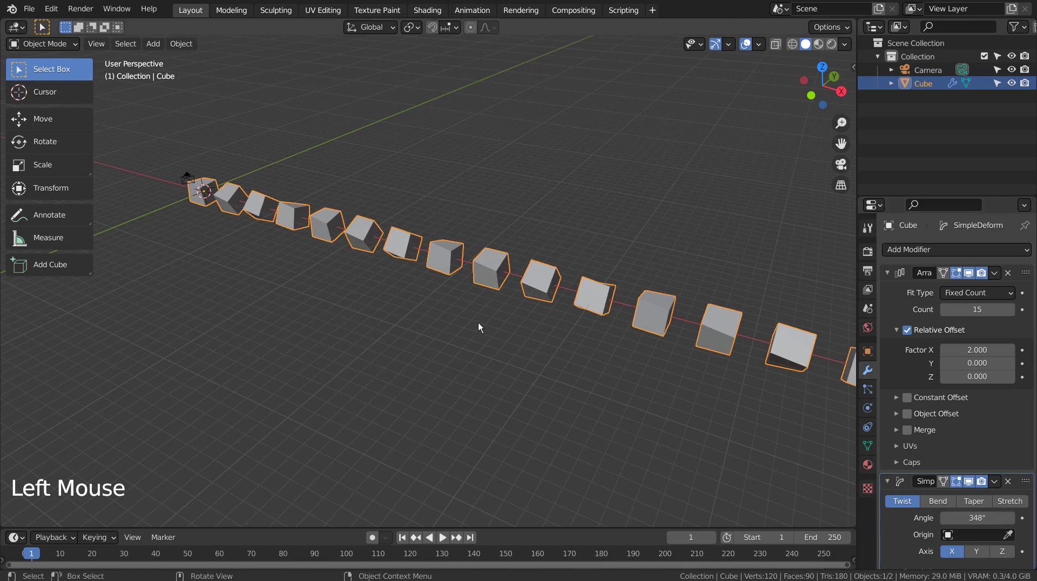
pyautogui.moveTo(479, 323); pyautogui.dragTo(518, 313, button='middle')
pyautogui.scroll(-3, 518, 313)
pyautogui.keyDown('shift'); pyautogui.moveTo(394, 308); pyautogui.dragTo(565, 370, button='middle'); pyautogui.keyUp('shift')
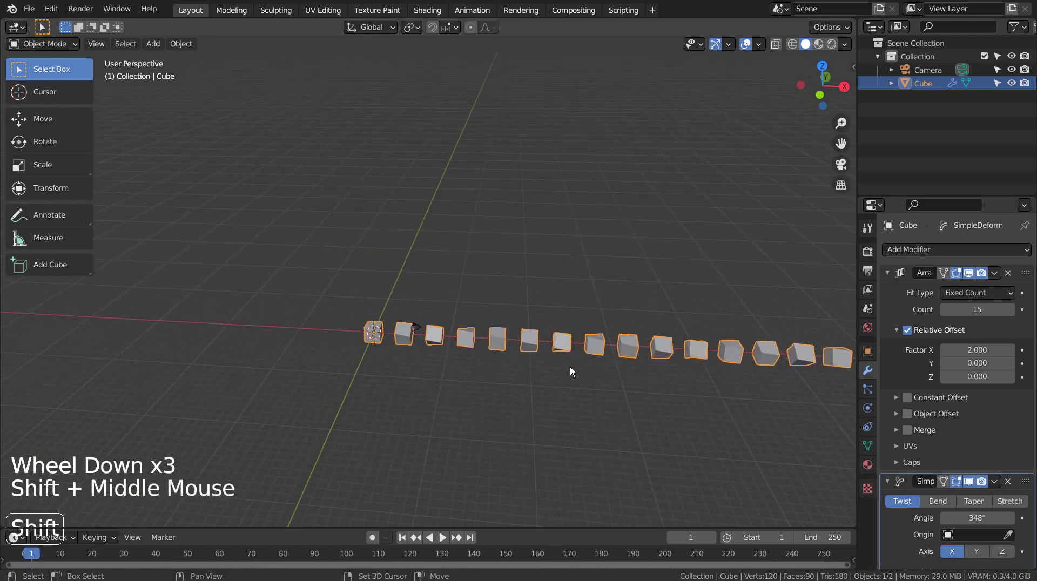
# Step: Add a Circle curve at the origin, scale it up about 2.17 times, and reselect the cubes
pyautogui.click(495, 376)
pyautogui.hotkey('shift', 'a')
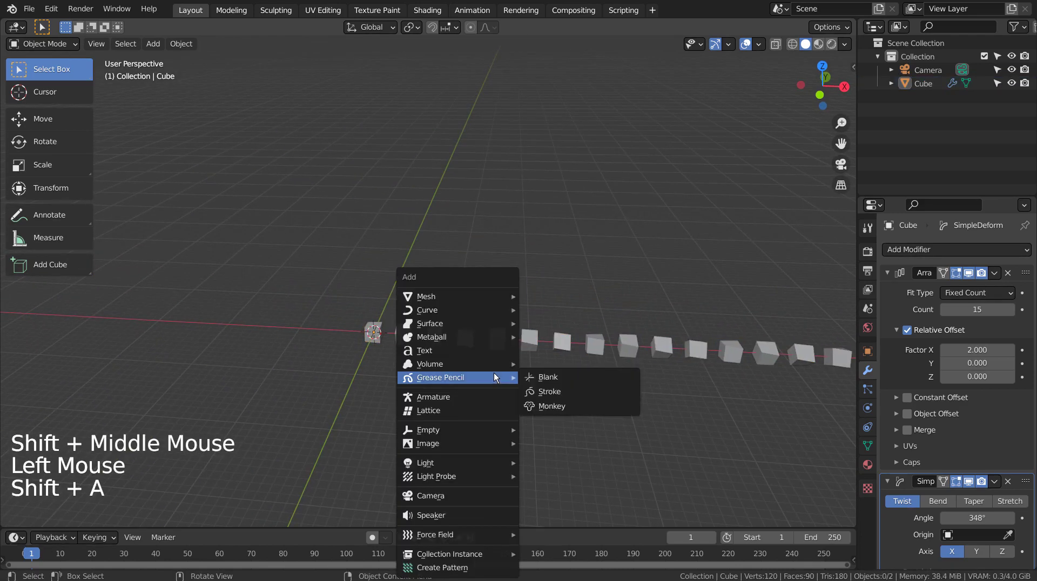
pyautogui.moveTo(475, 298)
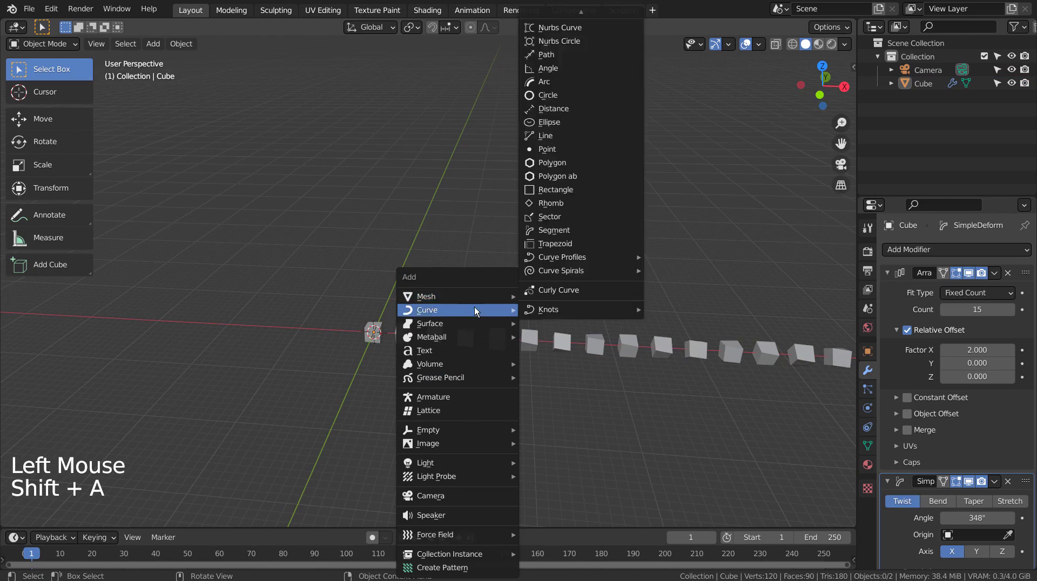
pyautogui.click(601, 95)
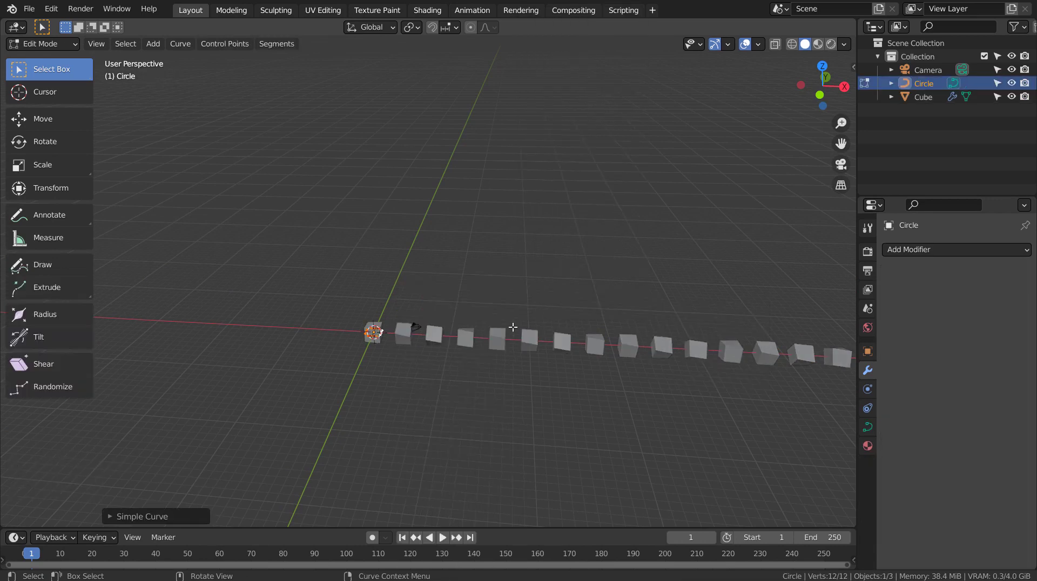
pyautogui.press('Tab')
pyautogui.press('s')
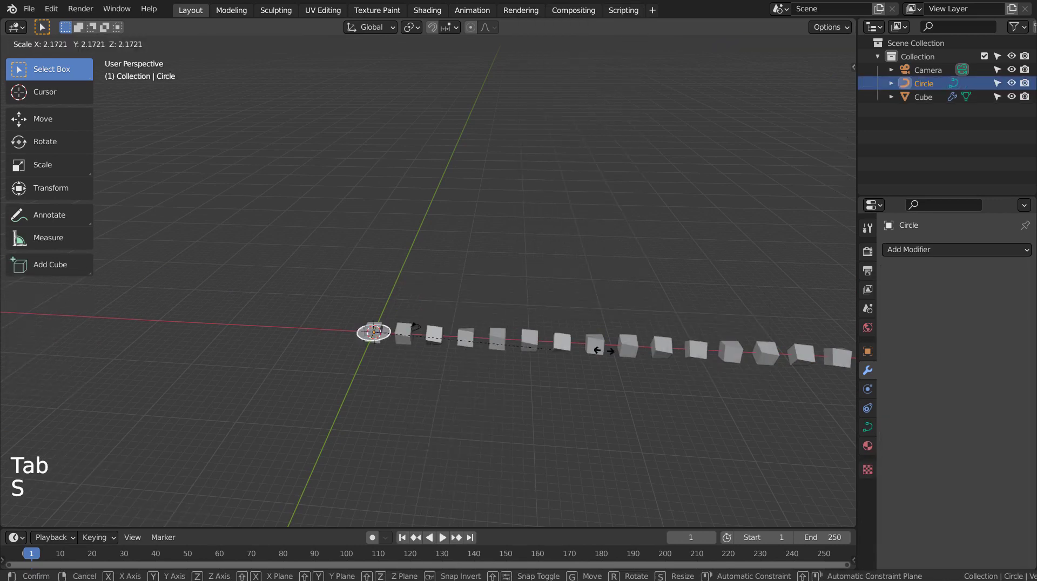
pyautogui.press('Return')
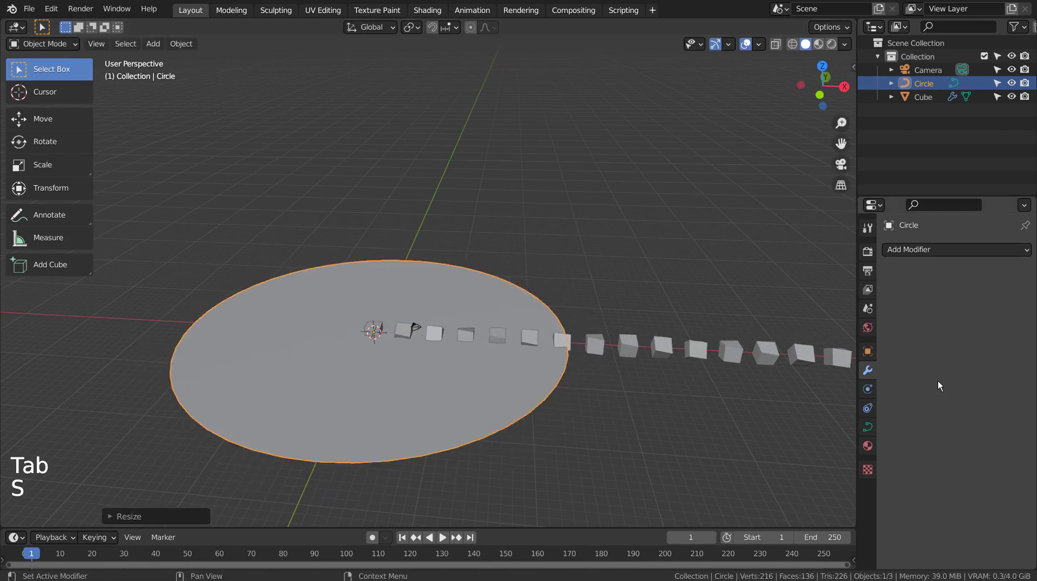
pyautogui.click(923, 97)
# Step: Add a Curve modifier to the cube array with Circle as the curve object
pyautogui.click(951, 249)
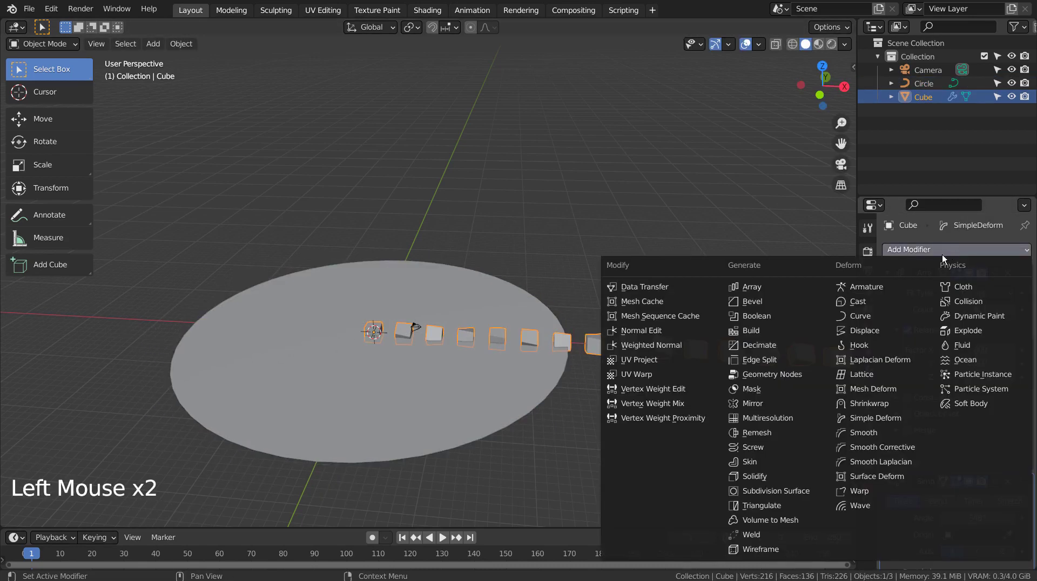
pyautogui.click(871, 315)
pyautogui.scroll(-10, 958, 483)
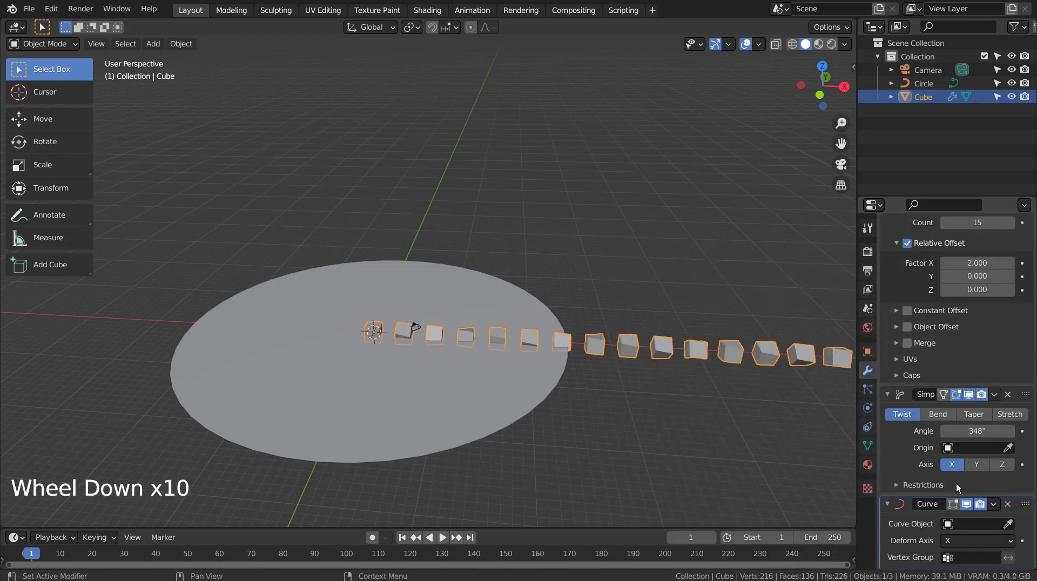
pyautogui.click(955, 525)
pyautogui.click(894, 383)
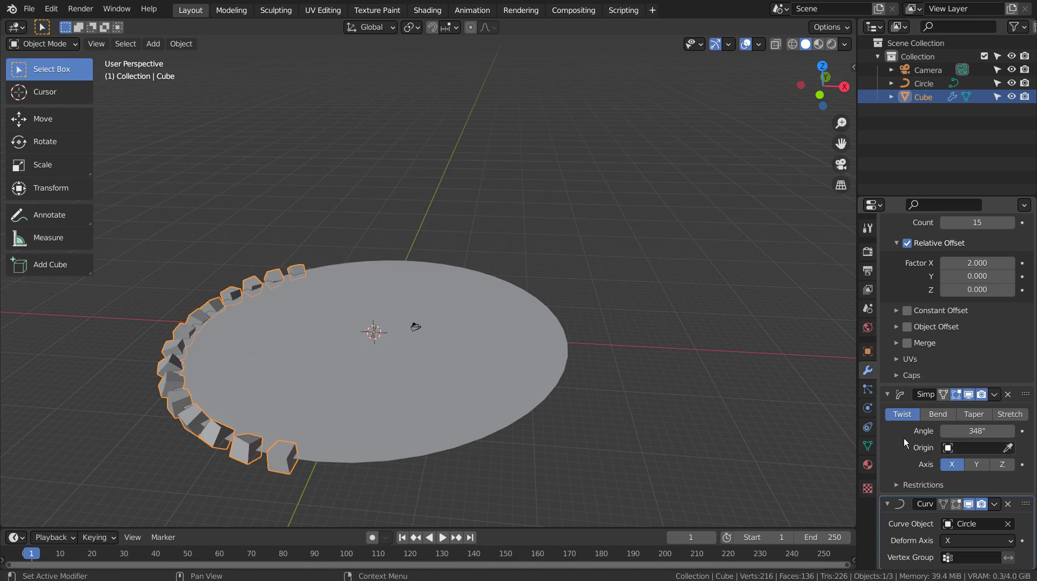
# Step: Scale the Circle curve down to tighten the cube ring
pyautogui.click(551, 349)
pyautogui.press('s')
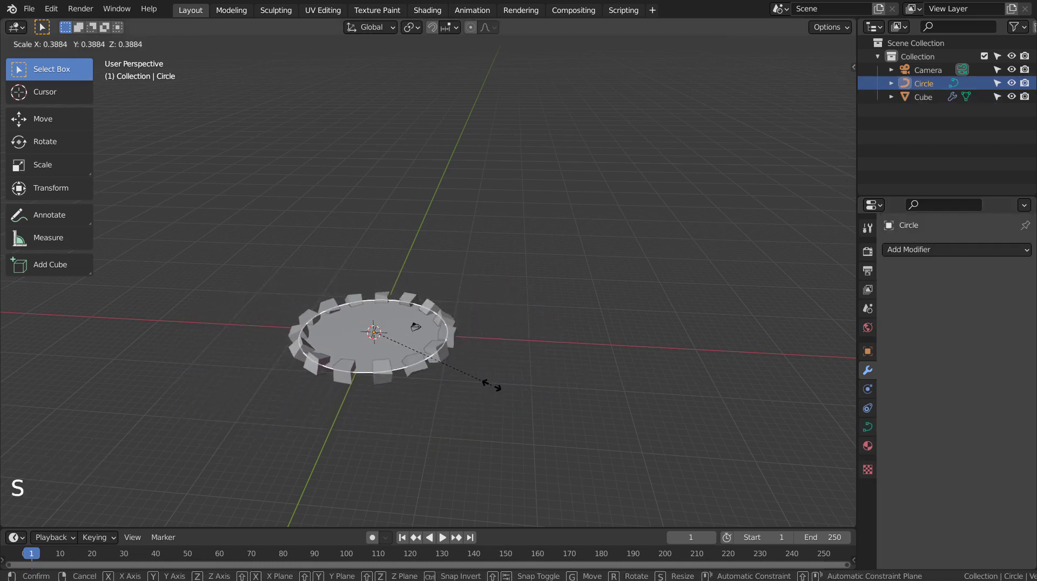
pyautogui.click(489, 384)
pyautogui.moveTo(489, 383); pyautogui.dragTo(514, 365, button='middle')
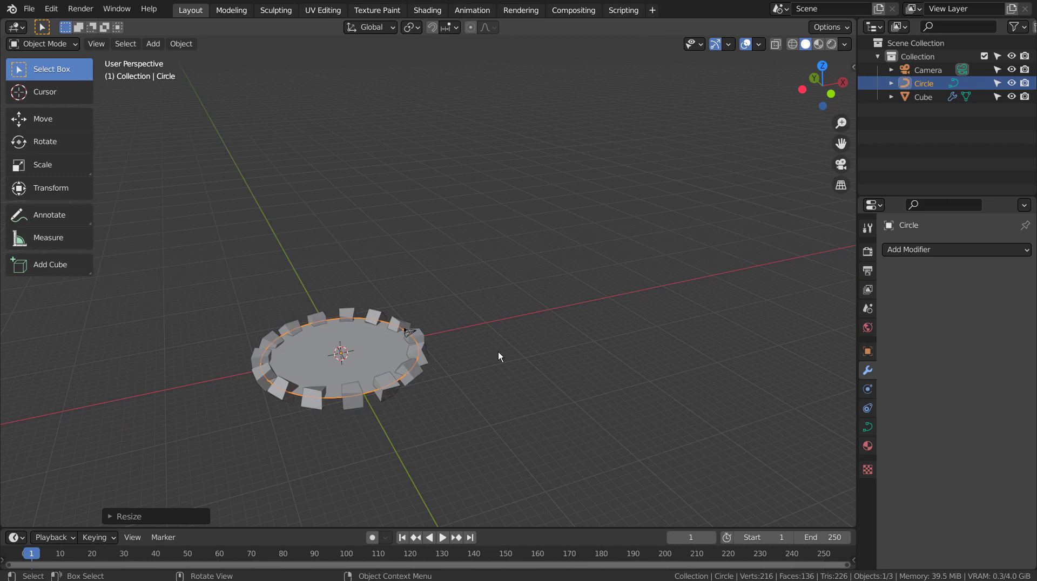
# Step: In front view, raise the cube ring slightly along Z
pyautogui.press('KP_1')
pyautogui.press('g')
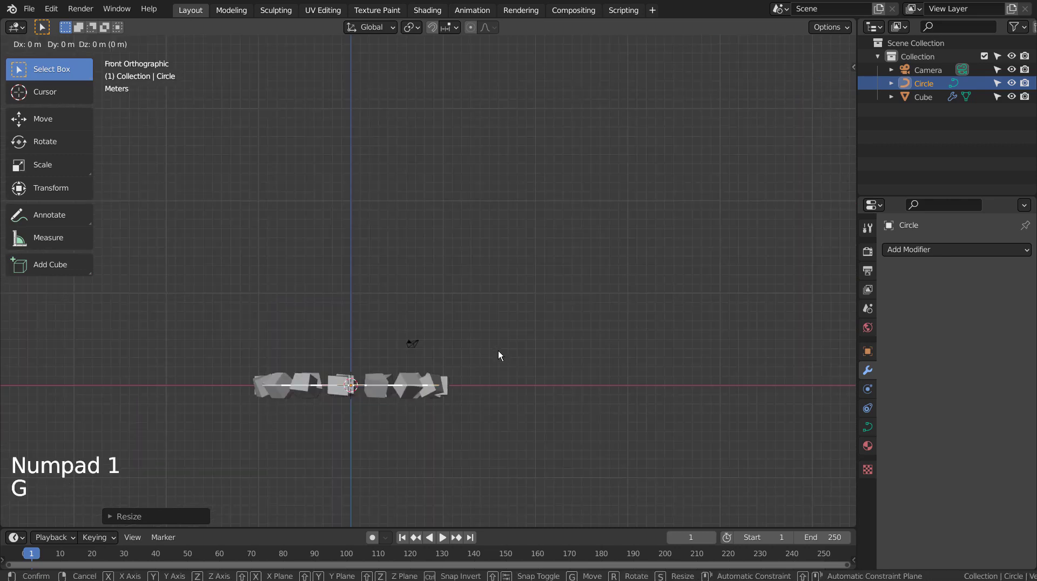
pyautogui.hotkey('ctrl', 'z')
pyautogui.keyDown('shift'); pyautogui.moveTo(507, 333); pyautogui.dragTo(553, 315, button='middle'); pyautogui.keyUp('shift')
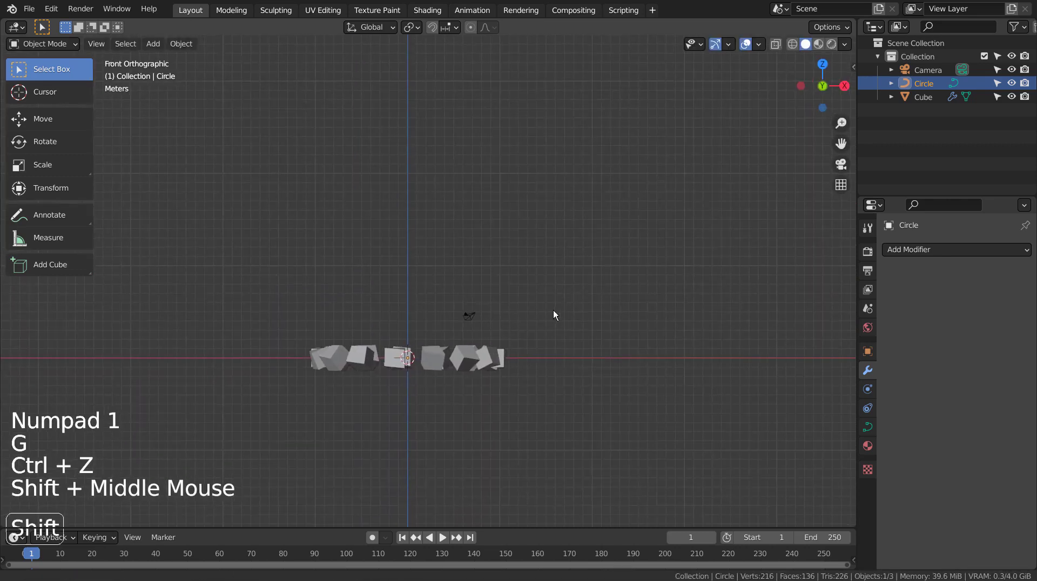
pyautogui.click(457, 369)
pyautogui.press('g')
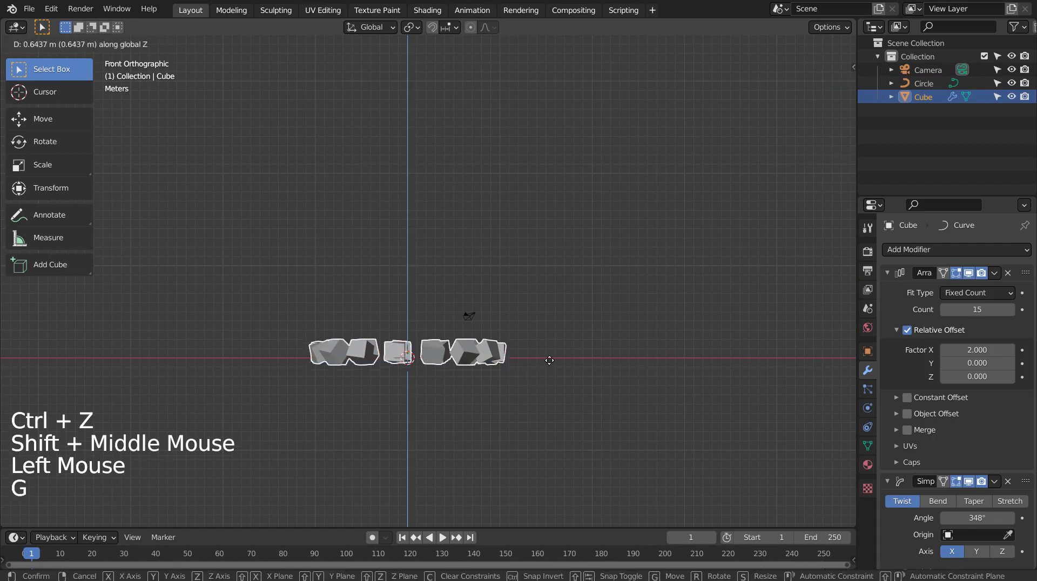
pyautogui.click(546, 357)
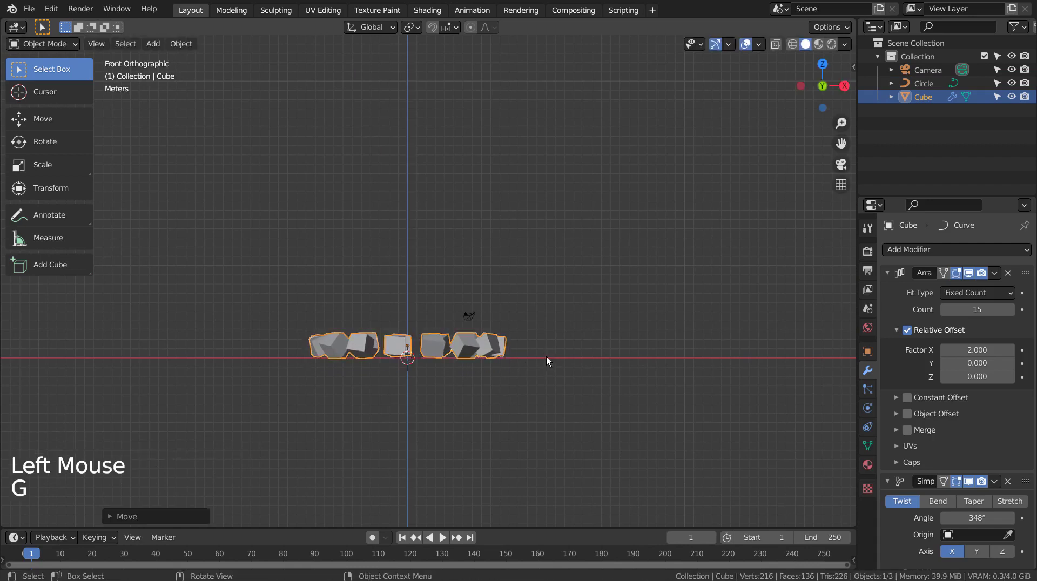
pyautogui.moveTo(546, 356); pyautogui.dragTo(528, 316, button='middle')
# Step: Hide the Circle curve and add a Plane scaled about 32.66 times as the floor
pyautogui.click(422, 304)
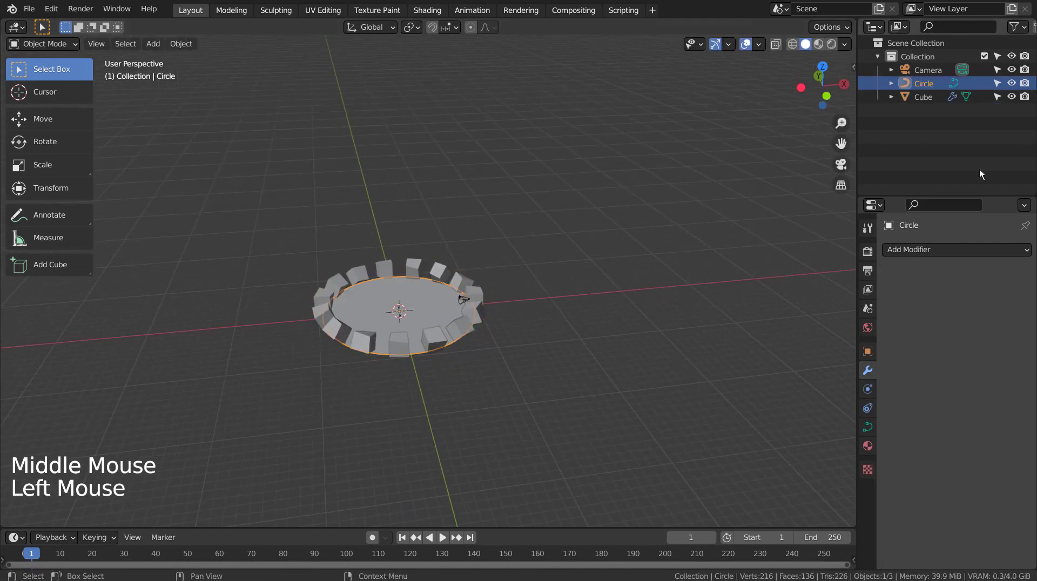
pyautogui.click(1018, 84)
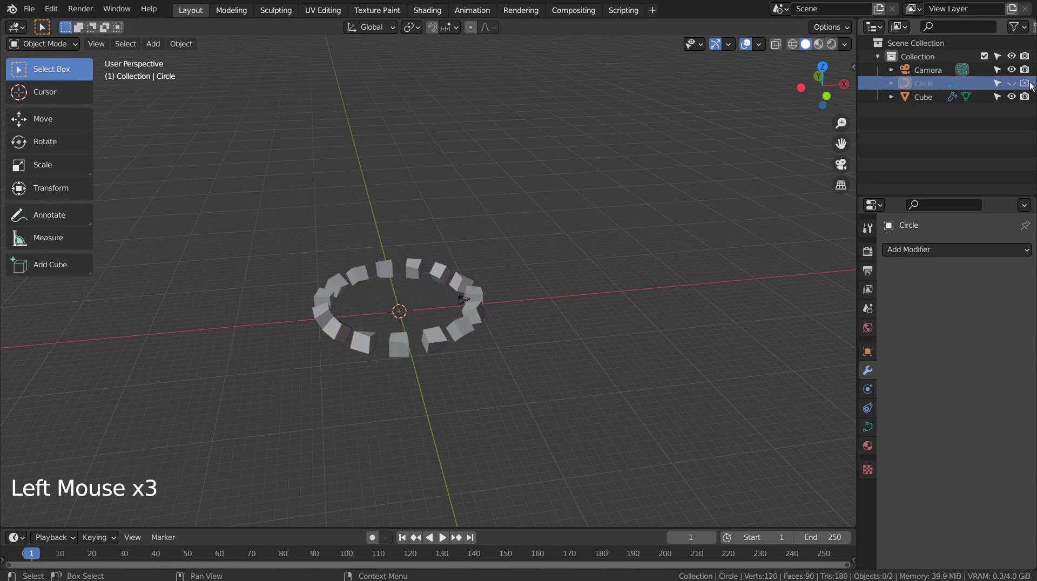
pyautogui.hotkey('shift', 'a')
pyautogui.moveTo(478, 236)
pyautogui.click(561, 236)
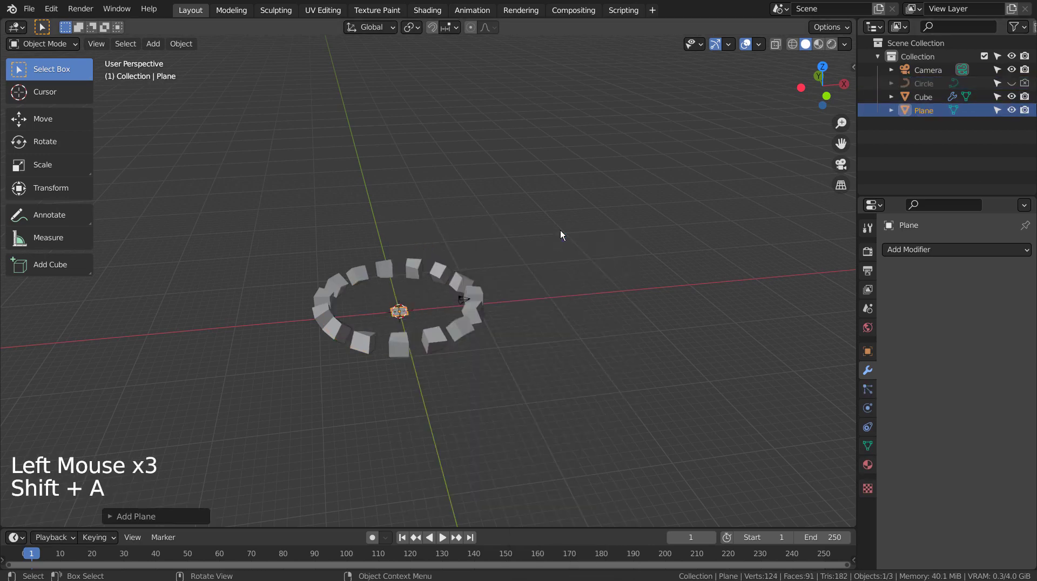
pyautogui.press('s')
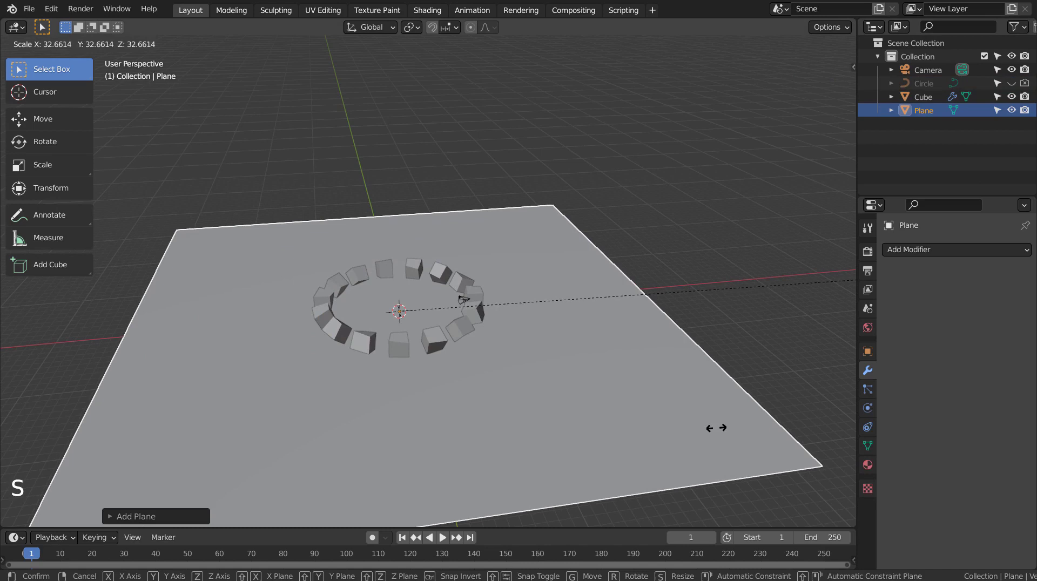
pyautogui.click(716, 427)
# Step: Orbit to a low side angle, recentre the view, and reselect the cube ring
pyautogui.moveTo(490, 320); pyautogui.dragTo(656, 270, button='middle')
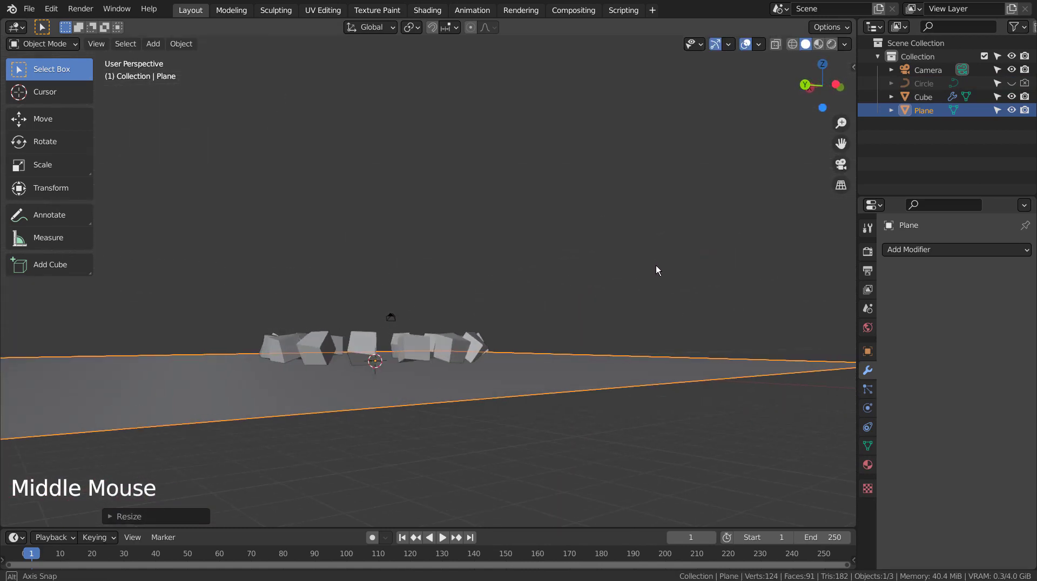
pyautogui.press('KP_3')
pyautogui.scroll(4, 701, 286)
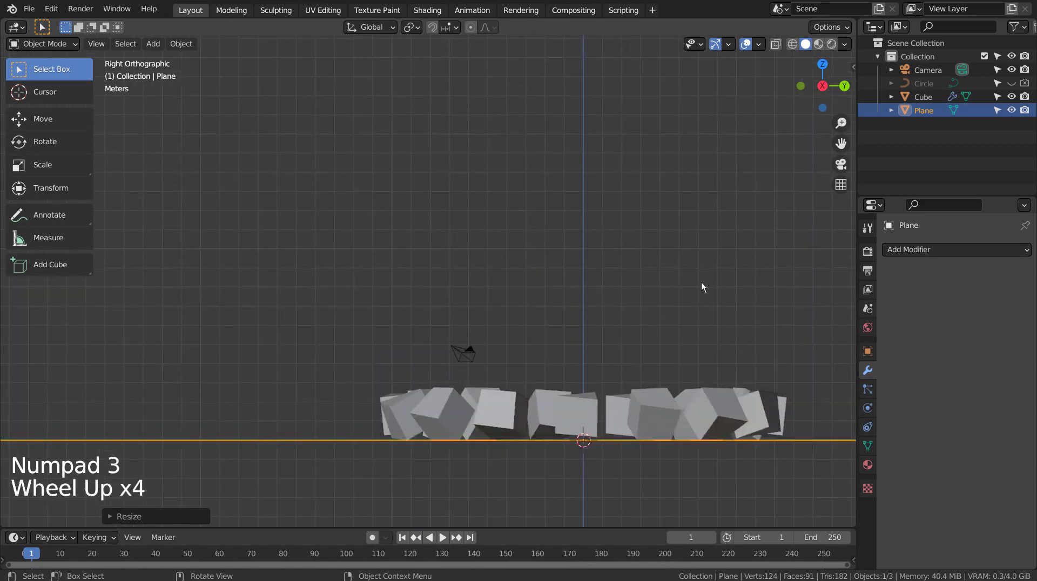
pyautogui.moveTo(704, 282); pyautogui.dragTo(556, 291, button='middle')
pyautogui.click(556, 292)
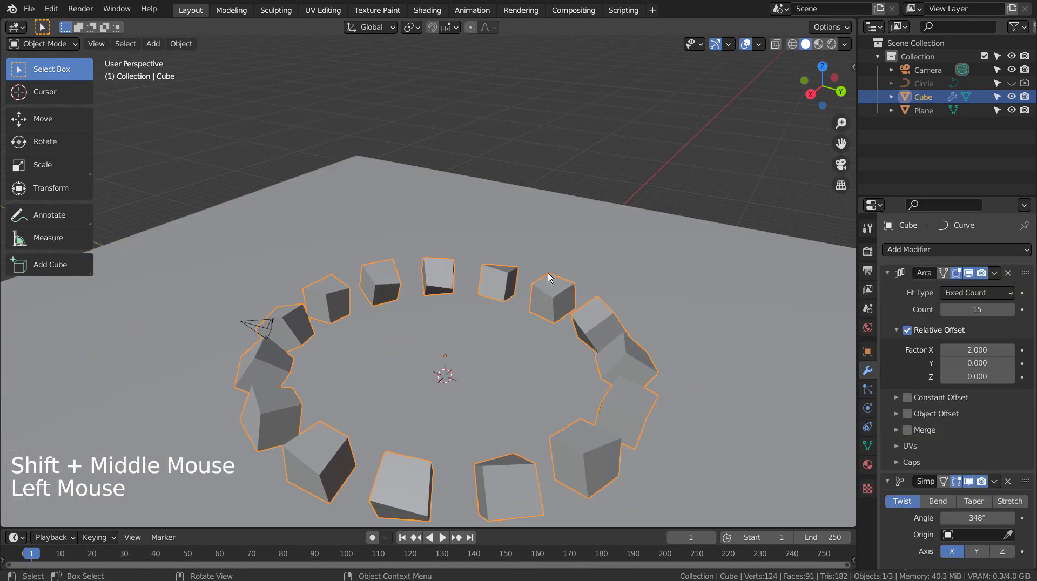
# Step: In the Shading workspace, insert a Mix Shader between the Principled BSDF and Material Output
pyautogui.doubleClick(428, 10)
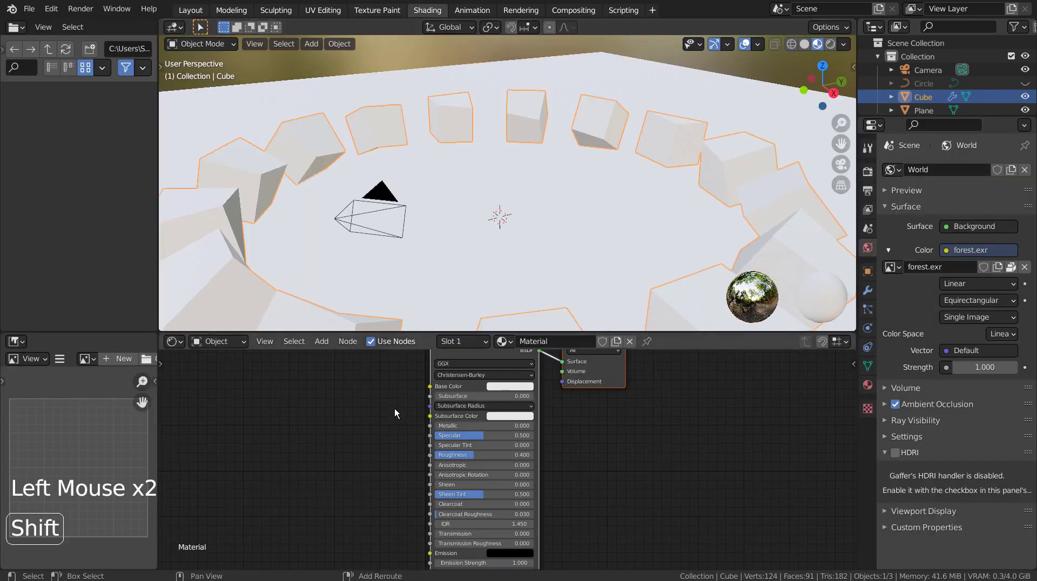
pyautogui.moveTo(395, 408)
pyautogui.keyDown('shift'); pyautogui.mouseDown(button='middle')
pyautogui.moveTo(475, 489)
pyautogui.moveTo(549, 521)
pyautogui.mouseUp(button='middle'); pyautogui.keyUp('shift')
pyautogui.click(439, 404)
pyautogui.hotkey('shift', 'a')
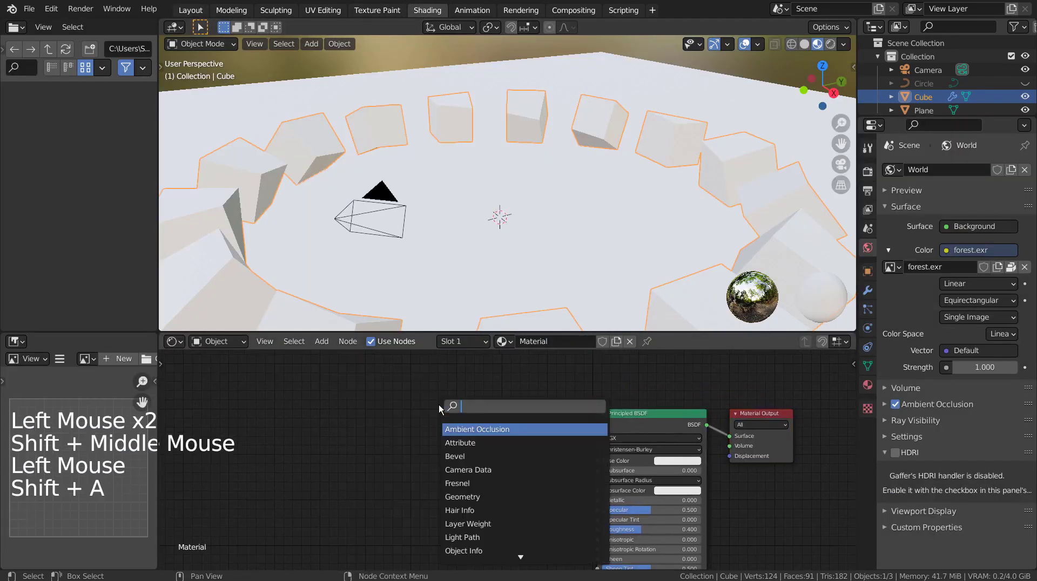
pyautogui.click(438, 404)
pyautogui.write('mix')
pyautogui.press('Return')
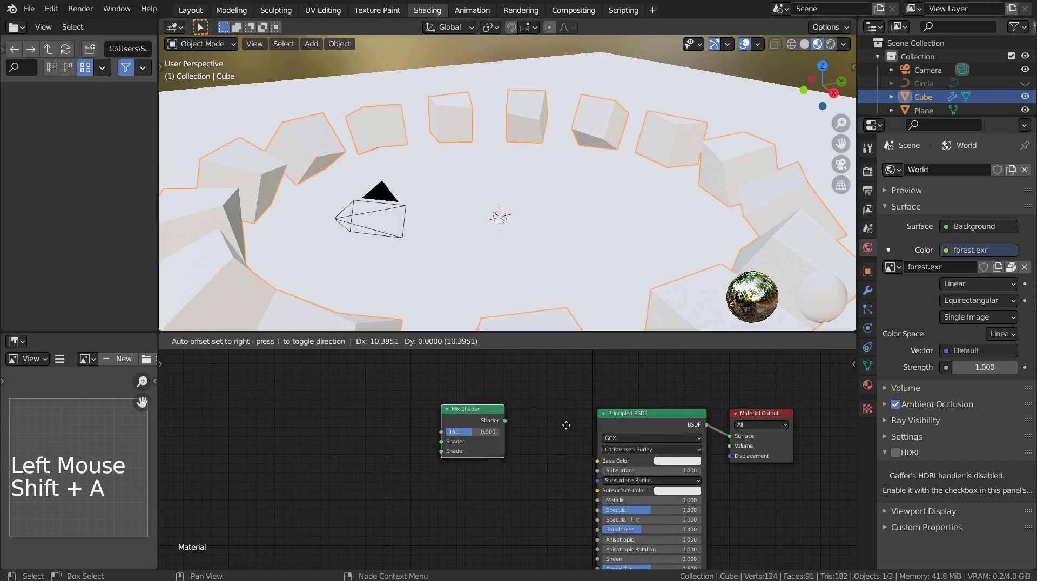
pyautogui.click(724, 425)
# Step: Duplicate the Principled BSDF and connect the copy to the Mix Shader's second input
pyautogui.moveTo(623, 419); pyautogui.dragTo(458, 492)
pyautogui.hotkey('shift', 'd')
pyautogui.click(642, 511)
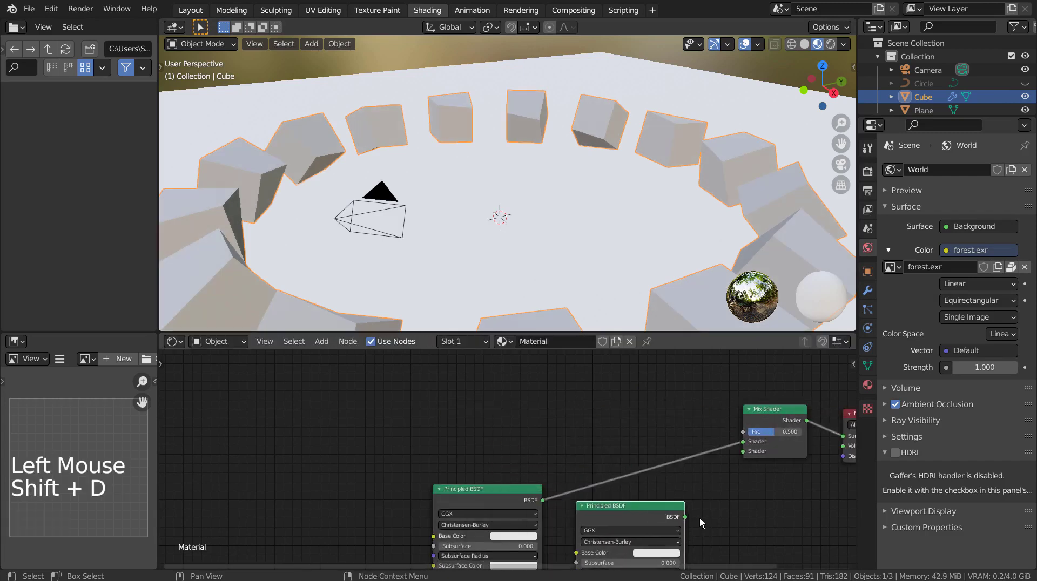
pyautogui.moveTo(685, 517); pyautogui.dragTo(743, 452)
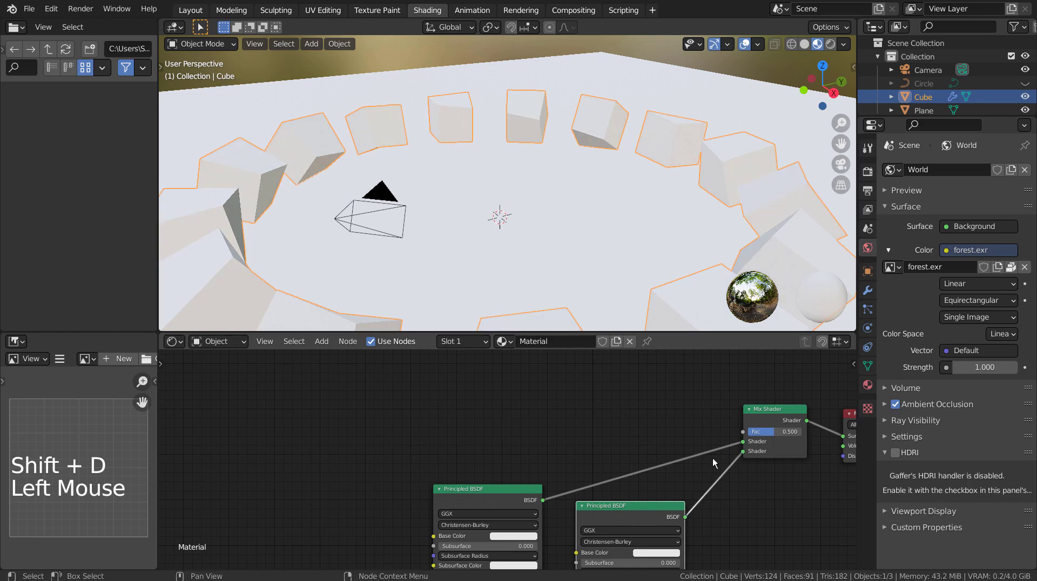
# Step: Set the first shader's Base Color to red and the copy's to yellow
pyautogui.click(513, 536)
pyautogui.moveTo(522, 459); pyautogui.dragTo(515, 471)
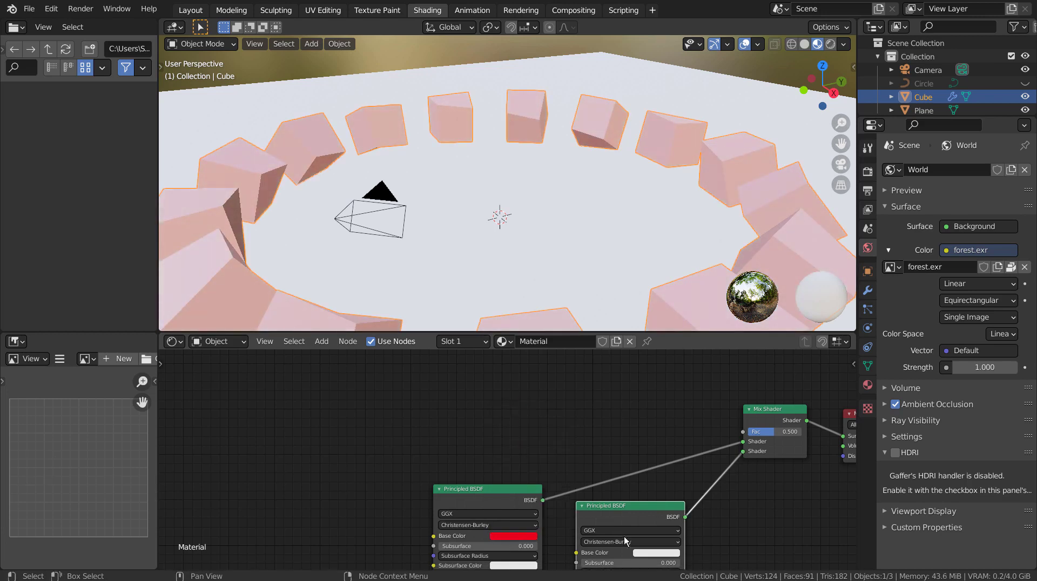
pyautogui.click(656, 553)
pyautogui.moveTo(651, 469); pyautogui.dragTo(641, 470)
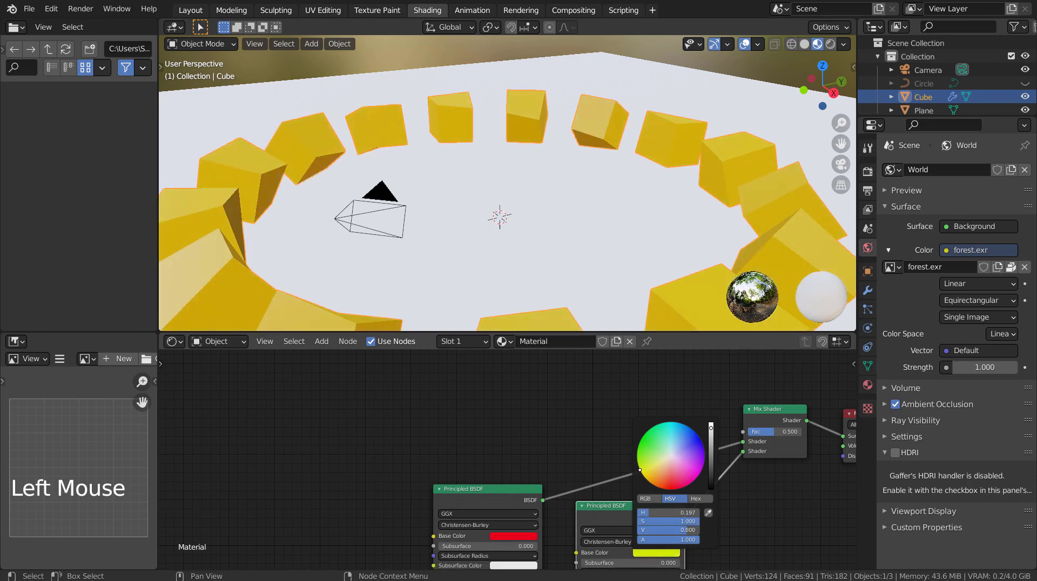
# Step: Add a Math node set to Less Than and feed it into the Mix Shader factor
pyautogui.click(392, 403)
pyautogui.hotkey('shift', 'a')
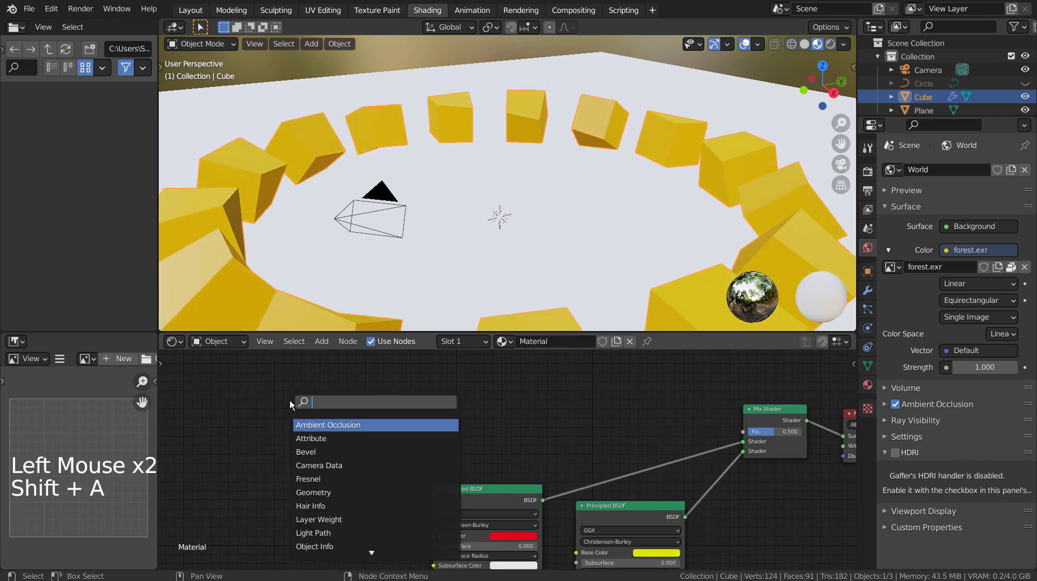
pyautogui.write('math')
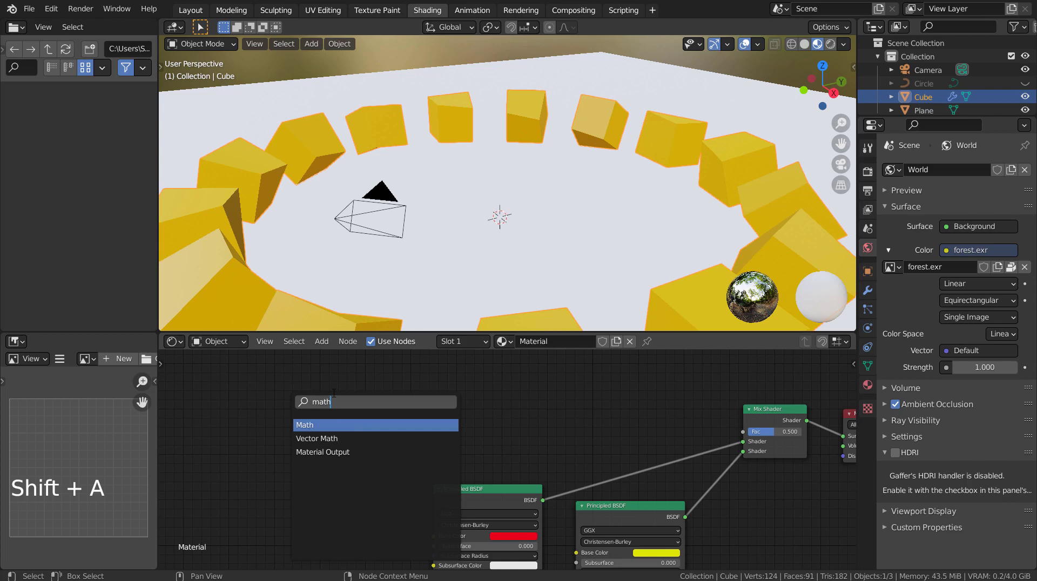
pyautogui.click(346, 425)
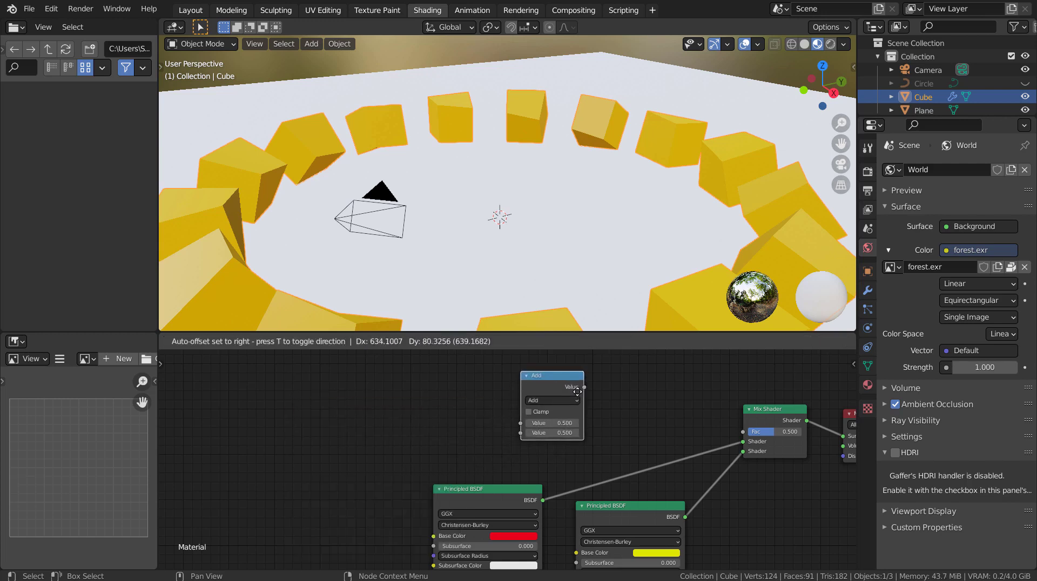
pyautogui.click(575, 397)
pyautogui.click(575, 397)
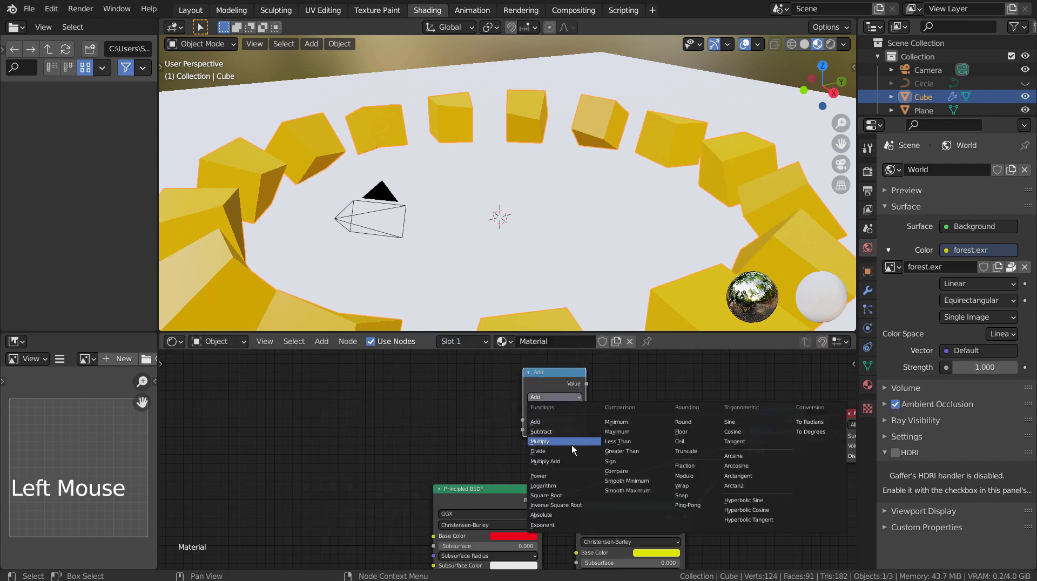
pyautogui.click(608, 443)
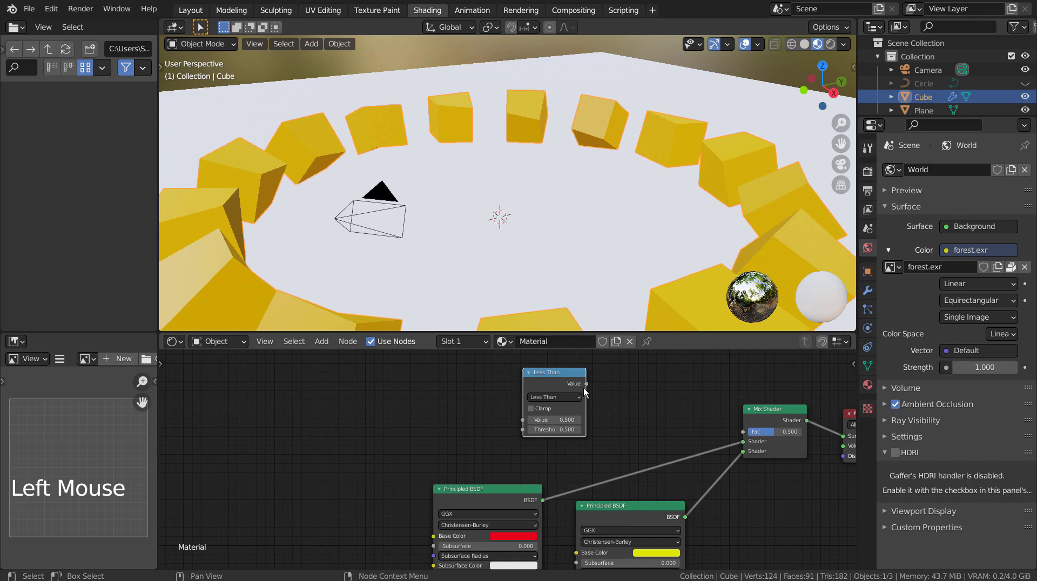
pyautogui.moveTo(585, 385); pyautogui.dragTo(744, 432)
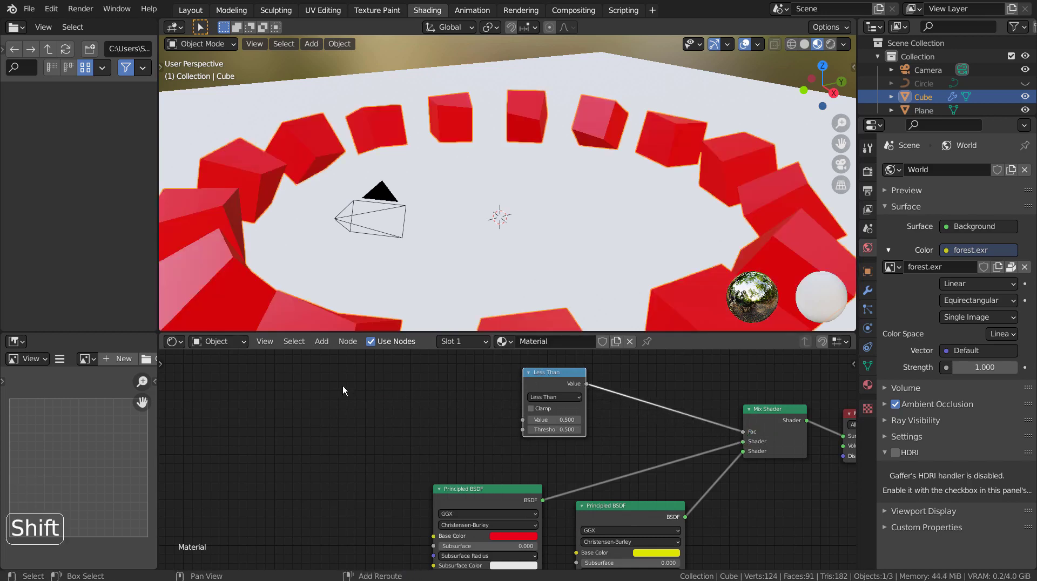
# Step: Add a Separate XYZ node and connect its X output to Less Than's value
pyautogui.hotkey('shift', 'a')
pyautogui.write('se')
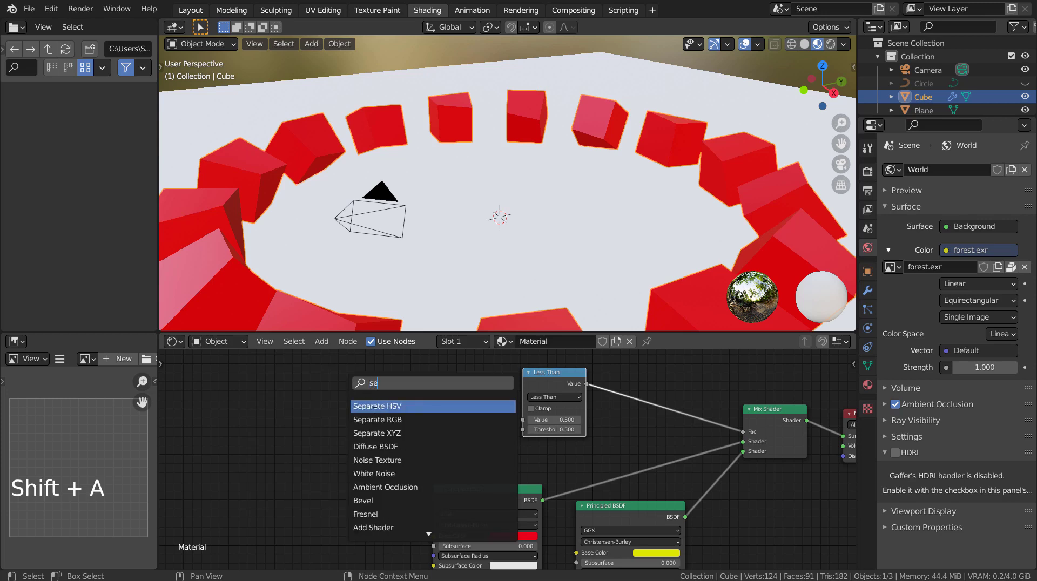
pyautogui.click(377, 433)
pyautogui.click(488, 409)
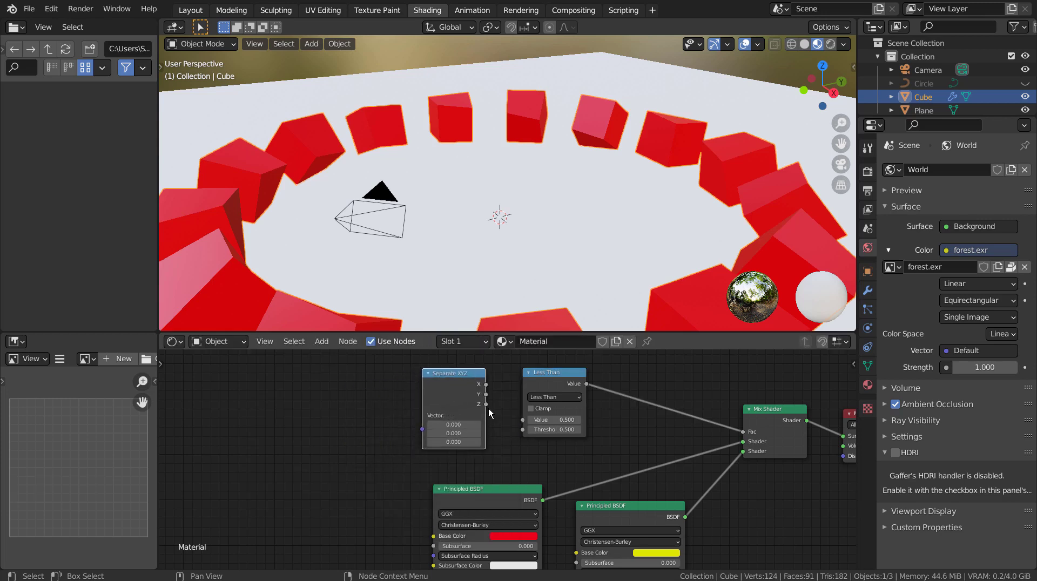
pyautogui.moveTo(486, 395); pyautogui.dragTo(519, 421)
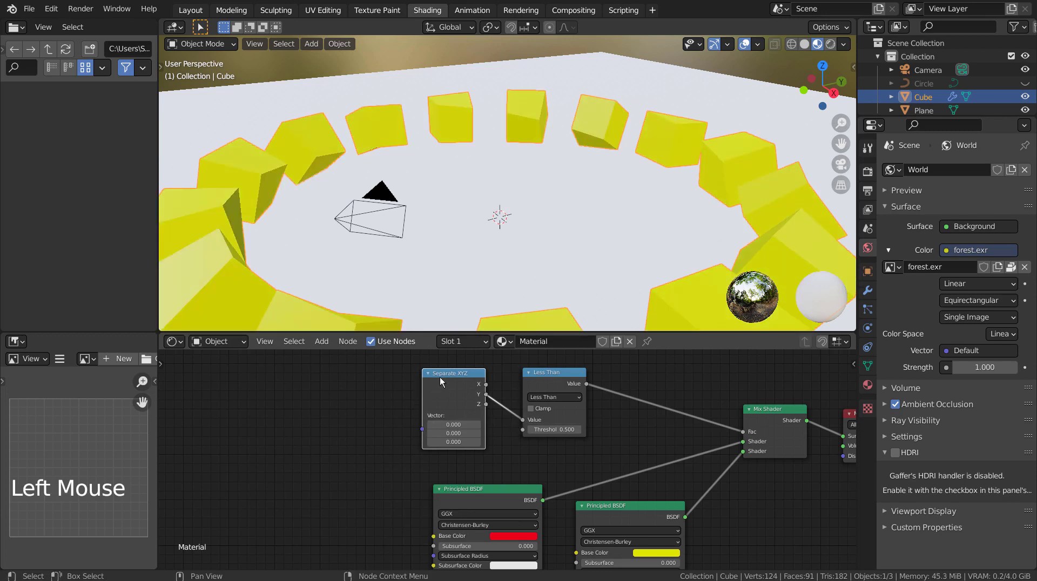
# Step: Link Texture Coordinate Object to Separate XYZ, deleting the extra Mapping and Image Texture nodes
pyautogui.hotkey('ctrl', 't')
pyautogui.keyDown('shift'); pyautogui.moveTo(353, 396); pyautogui.dragTo(485, 418, button='middle'); pyautogui.keyUp('shift')
pyautogui.click(481, 406)
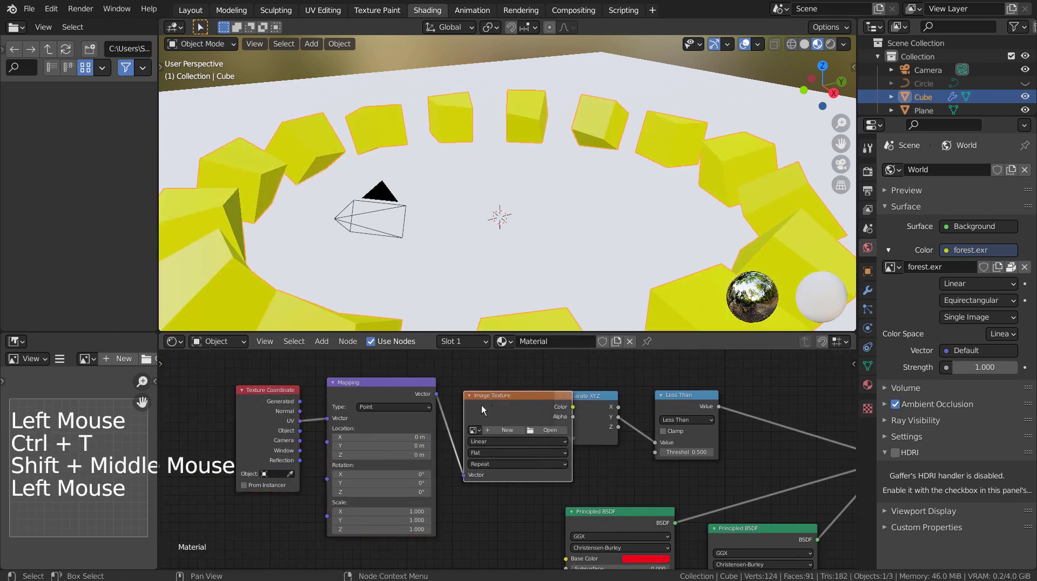
pyautogui.press('x')
pyautogui.click(362, 387)
pyautogui.press('x')
pyautogui.moveTo(300, 431); pyautogui.dragTo(555, 451)
pyautogui.moveTo(286, 390); pyautogui.dragTo(487, 399)
pyautogui.keyDown('shift'); pyautogui.moveTo(594, 395); pyautogui.dragTo(413, 400, button='middle'); pyautogui.keyUp('shift')
pyautogui.scroll(-2, 584, 248)
pyautogui.scroll(-1, 584, 248)
pyautogui.keyDown('shift'); pyautogui.moveTo(584, 248); pyautogui.dragTo(508, 224, button='middle'); pyautogui.keyUp('shift')
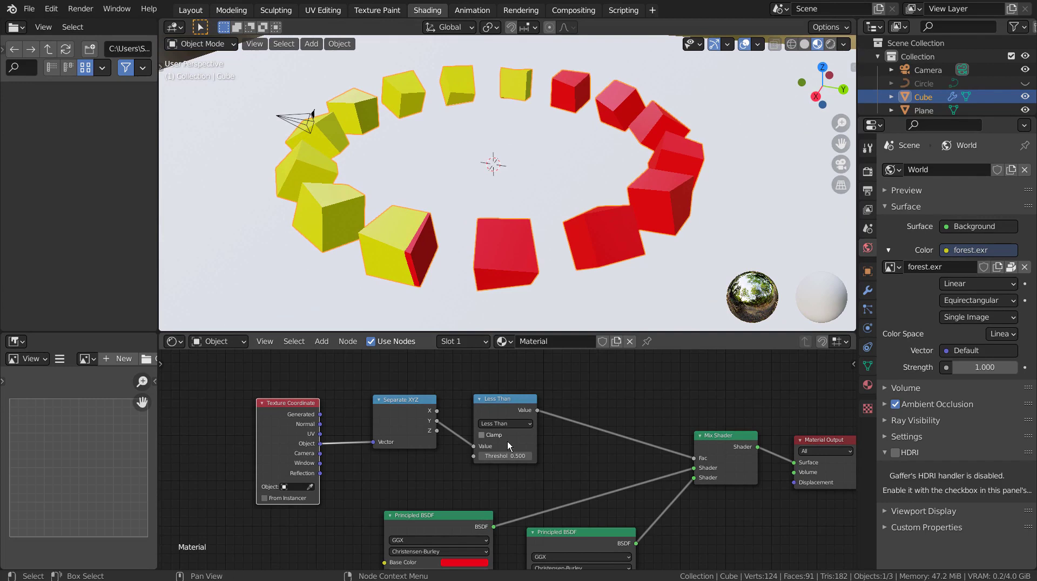
# Step: Set the Less Than threshold to 0.100 and use Separate XYZ's Z output instead of X
pyautogui.moveTo(504, 452)
pyautogui.mouseDown()
pyautogui.moveTo(441, 453)
pyautogui.moveTo(573, 452)
pyautogui.moveTo(465, 452)
pyautogui.moveTo(502, 453)
pyautogui.moveTo(471, 446)
pyautogui.moveTo(446, 418)
pyautogui.moveTo(474, 447)
pyautogui.moveTo(546, 456)
pyautogui.moveTo(500, 456)
pyautogui.moveTo(519, 456)
pyautogui.mouseUp()
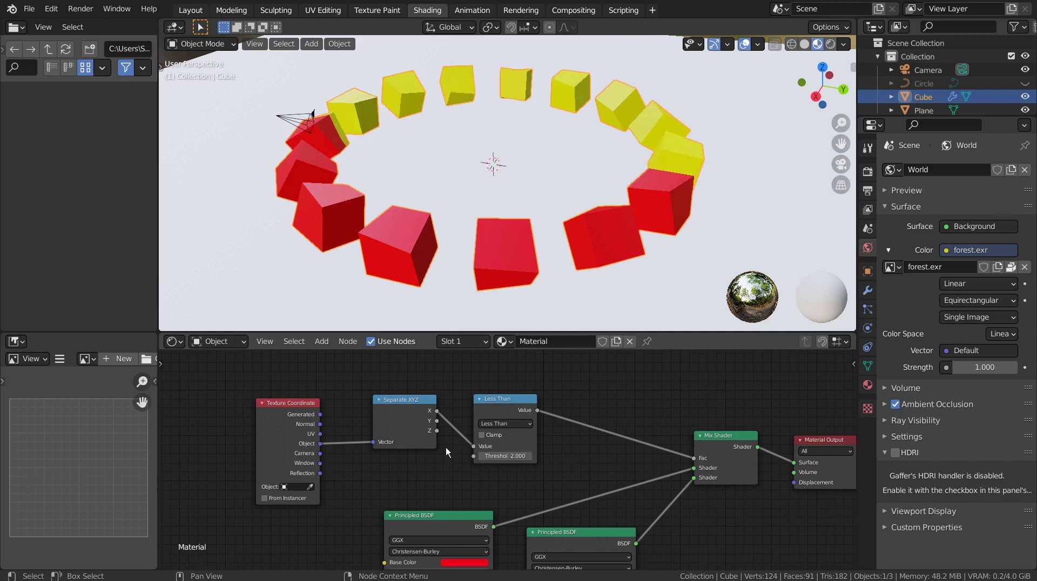
pyautogui.moveTo(474, 447)
pyautogui.mouseDown()
pyautogui.moveTo(452, 450)
pyautogui.moveTo(471, 444)
pyautogui.moveTo(492, 455)
pyautogui.moveTo(458, 456)
pyautogui.mouseUp()
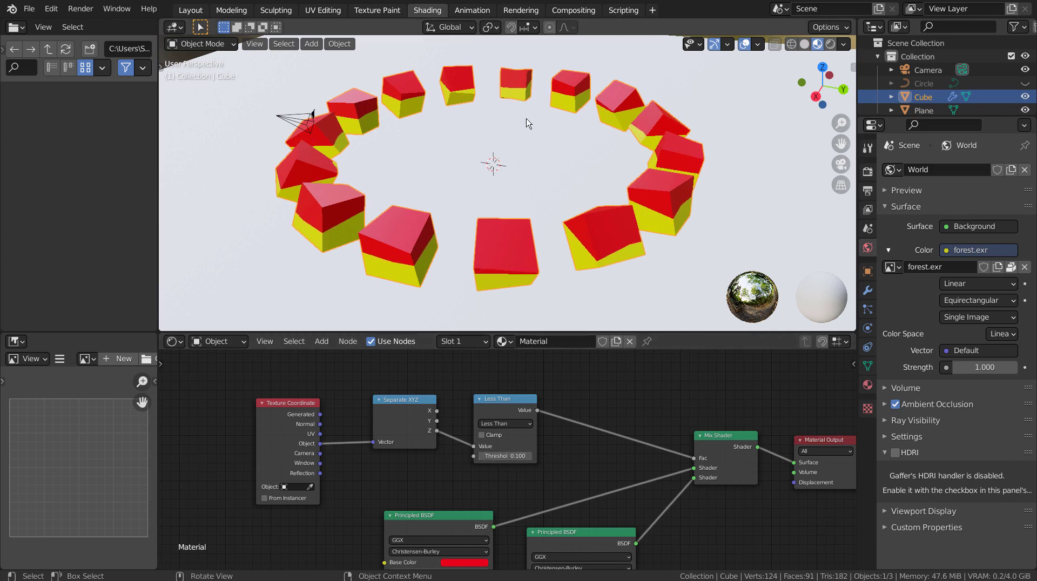
# Step: Add a Teapot+ mesh from Mesh > Extras at the centre of the ring
pyautogui.click(529, 126)
pyautogui.hotkey('shift', 'a')
pyautogui.moveTo(531, 131)
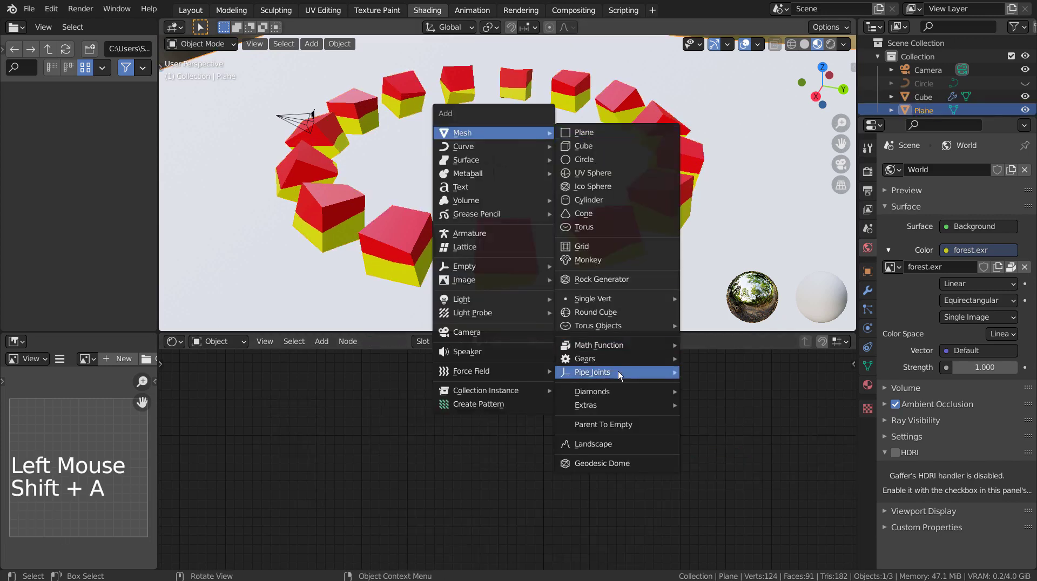
pyautogui.moveTo(617, 406)
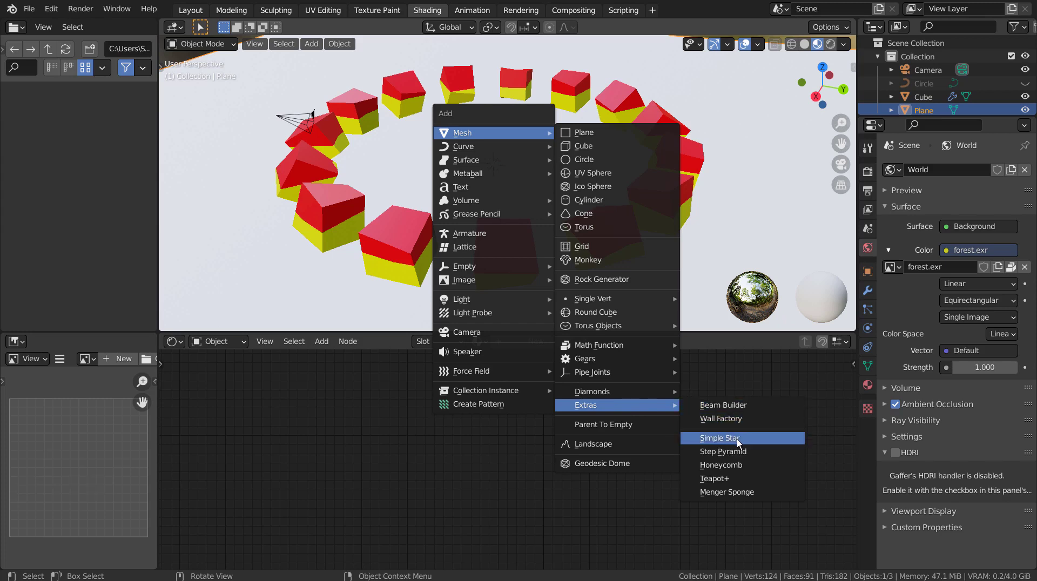
pyautogui.click(762, 478)
# Step: Select the teapot and give it a level-3 Subdivision Surface with Ctrl+3
pyautogui.moveTo(508, 146); pyautogui.dragTo(587, 150, button='middle')
pyautogui.click(493, 158)
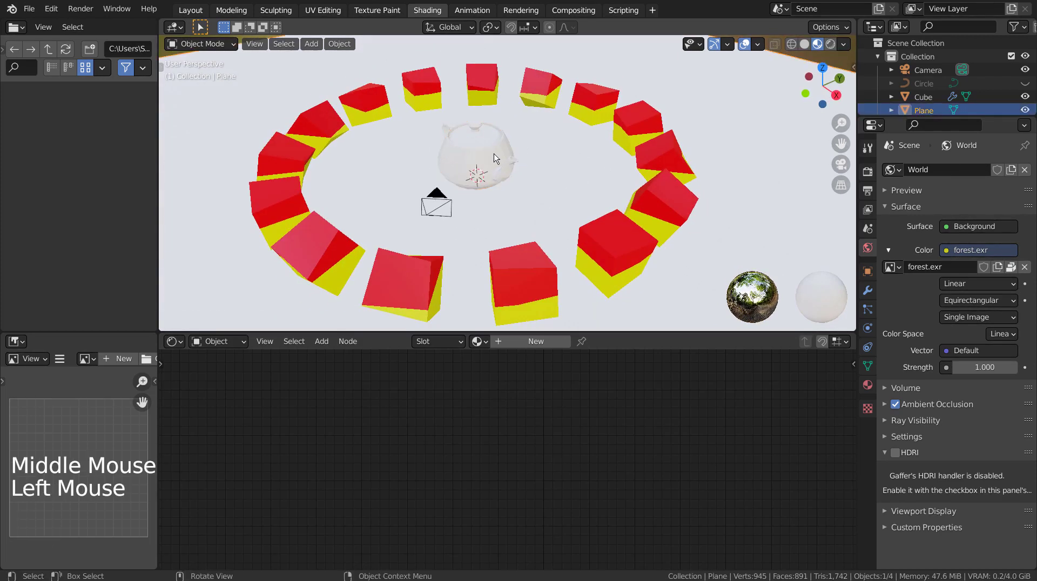
pyautogui.click(494, 157)
pyautogui.hotkey('ctrl', '3')
pyautogui.scroll(4, 470, 166)
# Step: Assign the existing Material to the teapot and make it a single-user Material.001
pyautogui.moveTo(470, 167); pyautogui.dragTo(477, 141, button='middle')
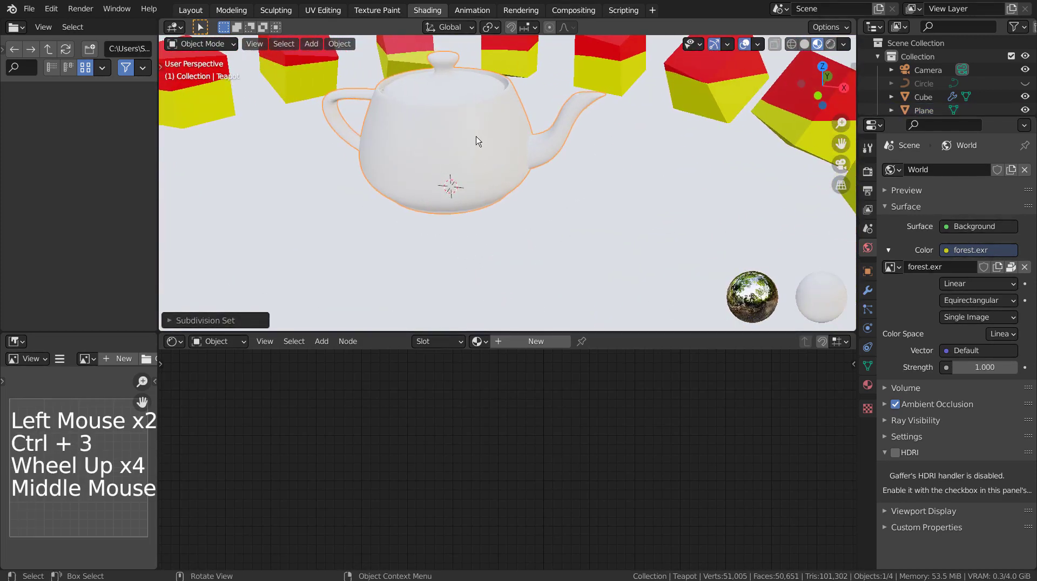
pyautogui.rightClick(477, 141)
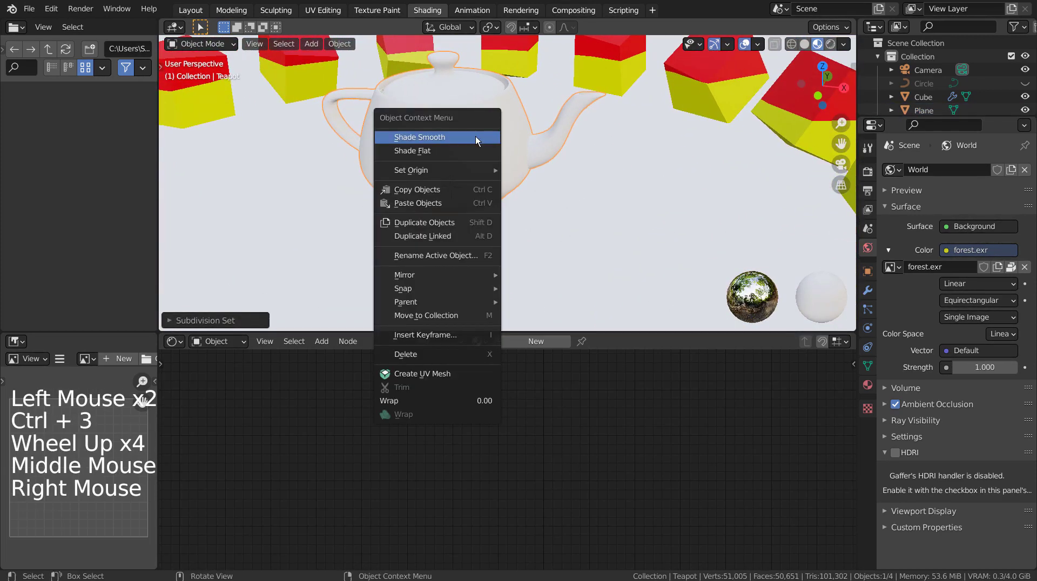
pyautogui.click(868, 385)
pyautogui.click(892, 213)
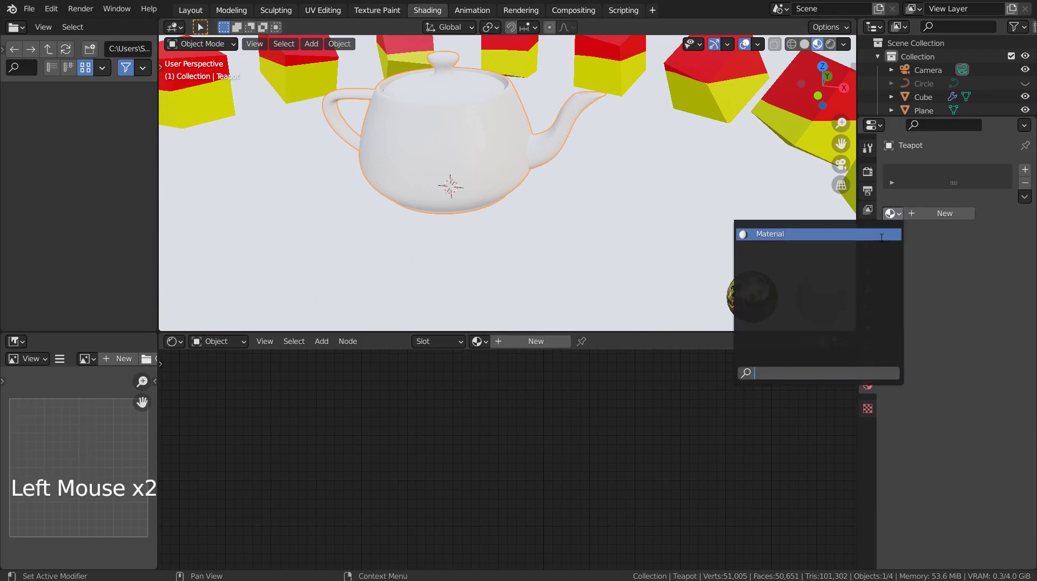
pyautogui.click(881, 235)
pyautogui.click(931, 214)
# Step: Maximize the shader editor and spread the two Principled BSDF nodes apart
pyautogui.moveTo(670, 200); pyautogui.dragTo(643, 208, button='middle')
pyautogui.scroll(-4, 567, 432)
pyautogui.hotkey('ctrl', 'space')
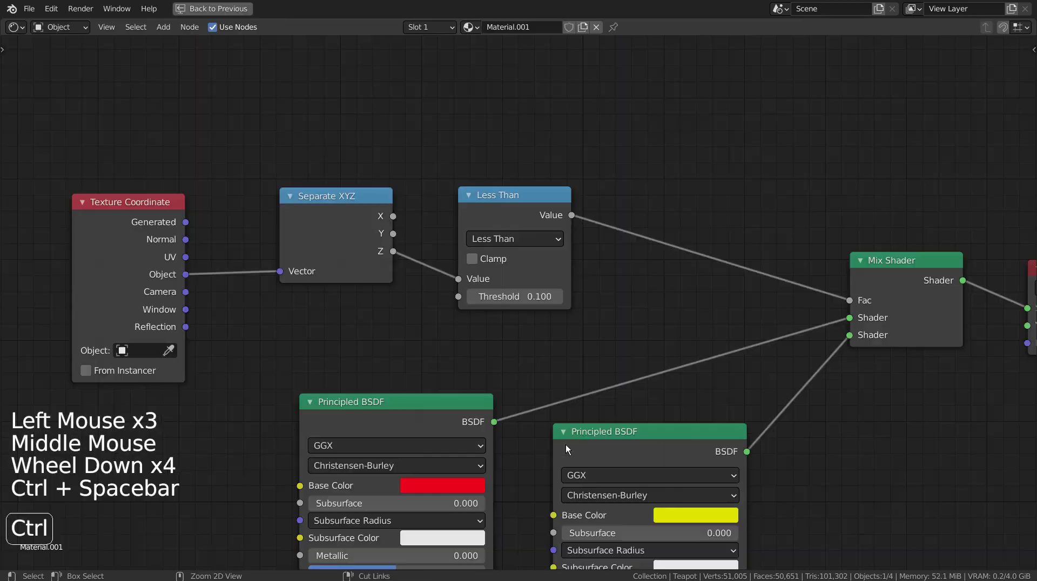
pyautogui.scroll(-3, 594, 304)
pyautogui.keyDown('shift'); pyautogui.moveTo(595, 304); pyautogui.dragTo(558, 182, button='middle'); pyautogui.keyUp('shift')
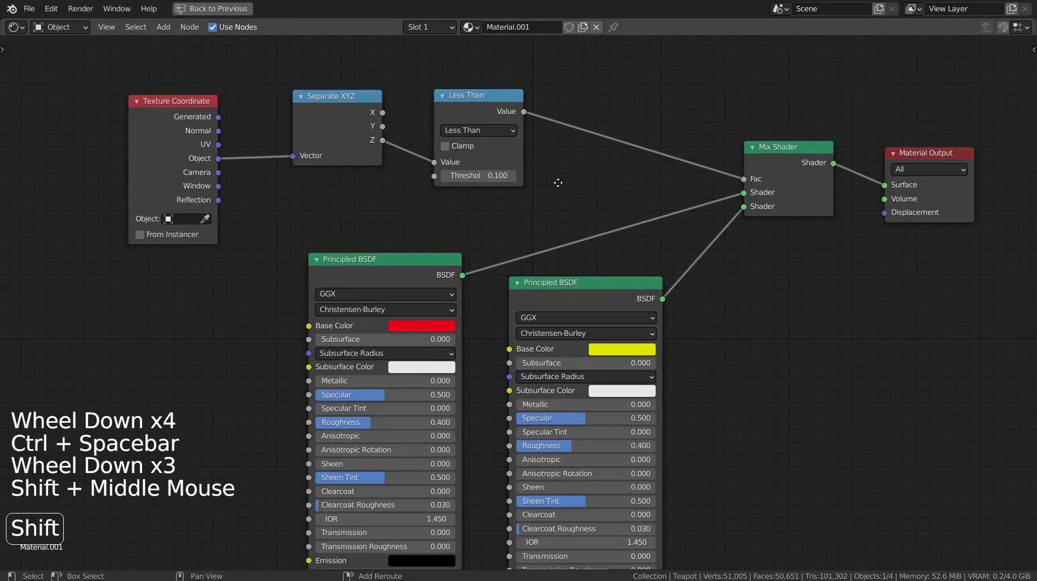
pyautogui.moveTo(432, 259); pyautogui.dragTo(453, 213)
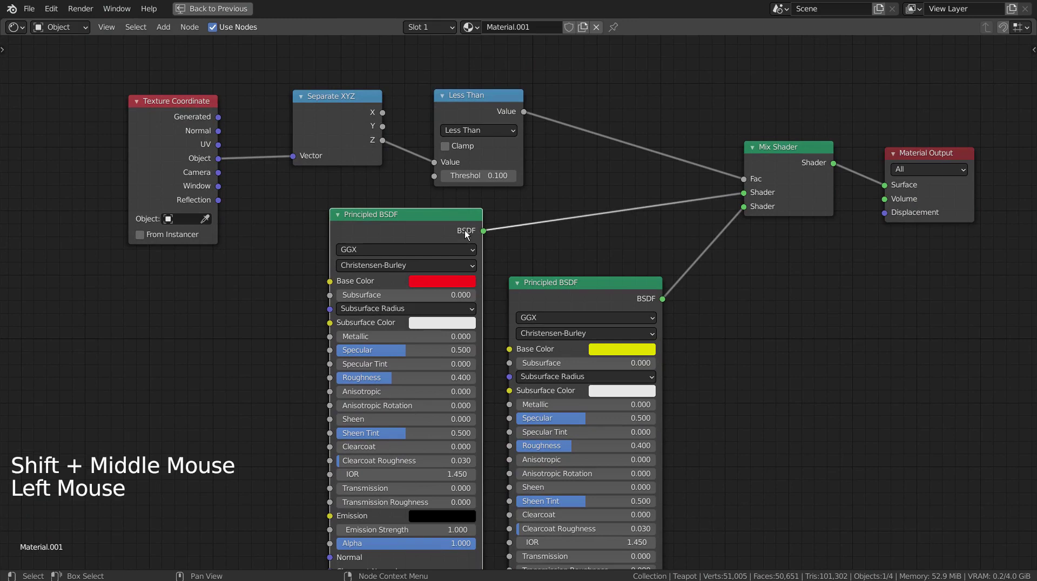
pyautogui.moveTo(576, 293); pyautogui.dragTo(632, 302)
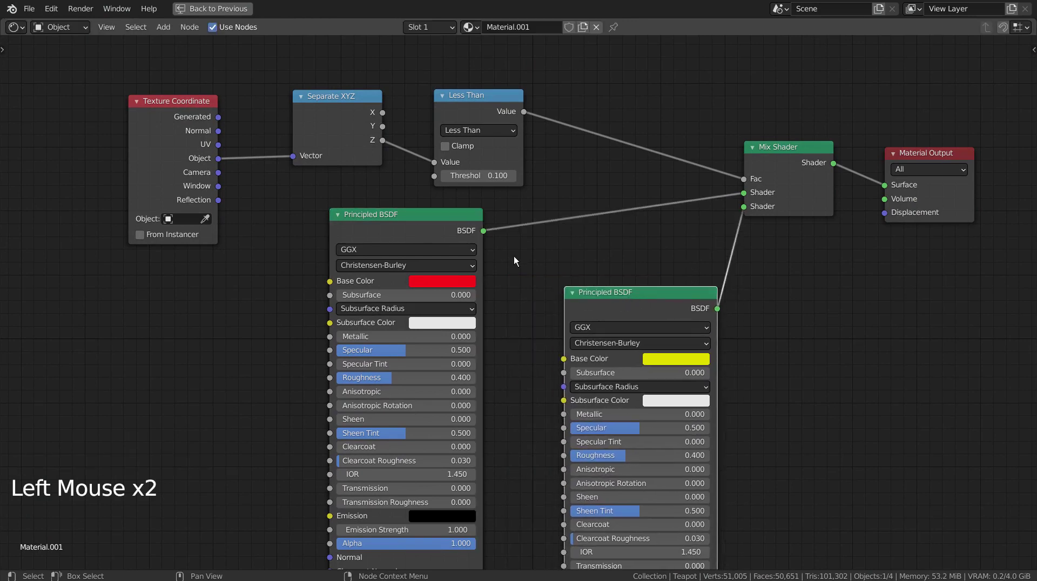
pyautogui.click(380, 218)
# Step: Build texture nodes on the first Principled BSDF from the four Asphalt14 images
pyautogui.hotkey('ctrl', 'shift', 't')
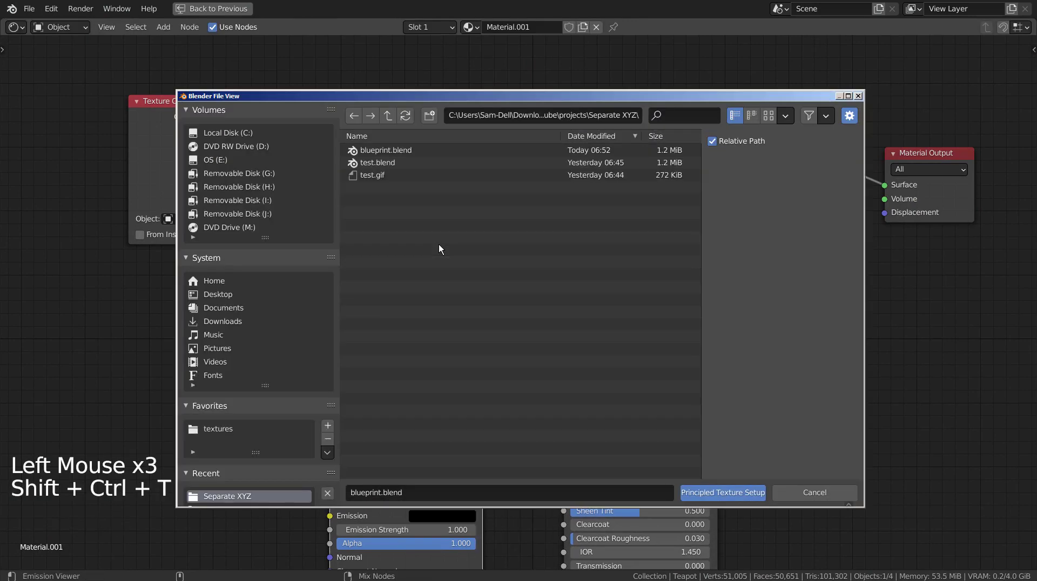
pyautogui.click(232, 428)
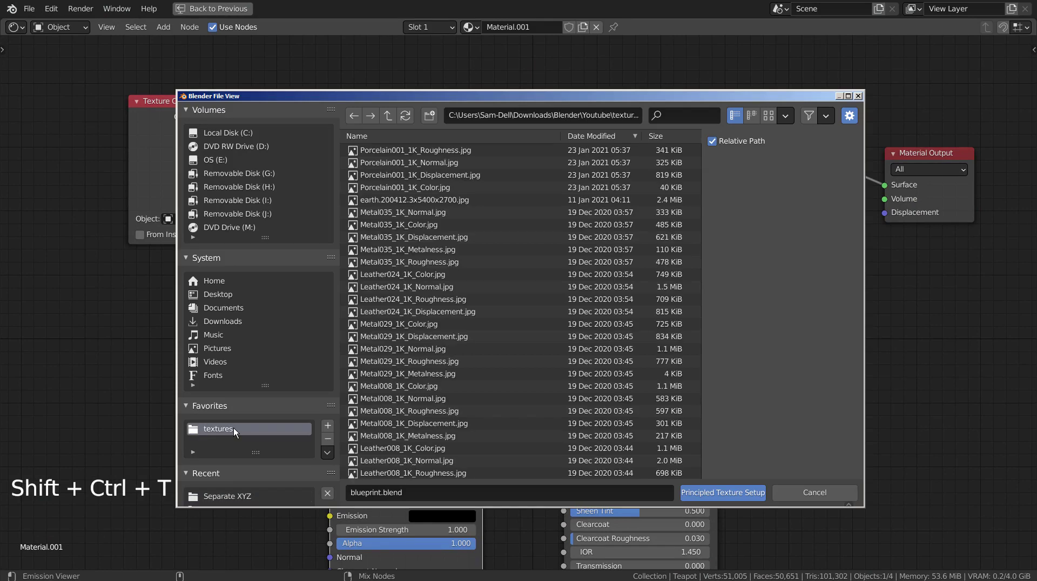
pyautogui.click(460, 136)
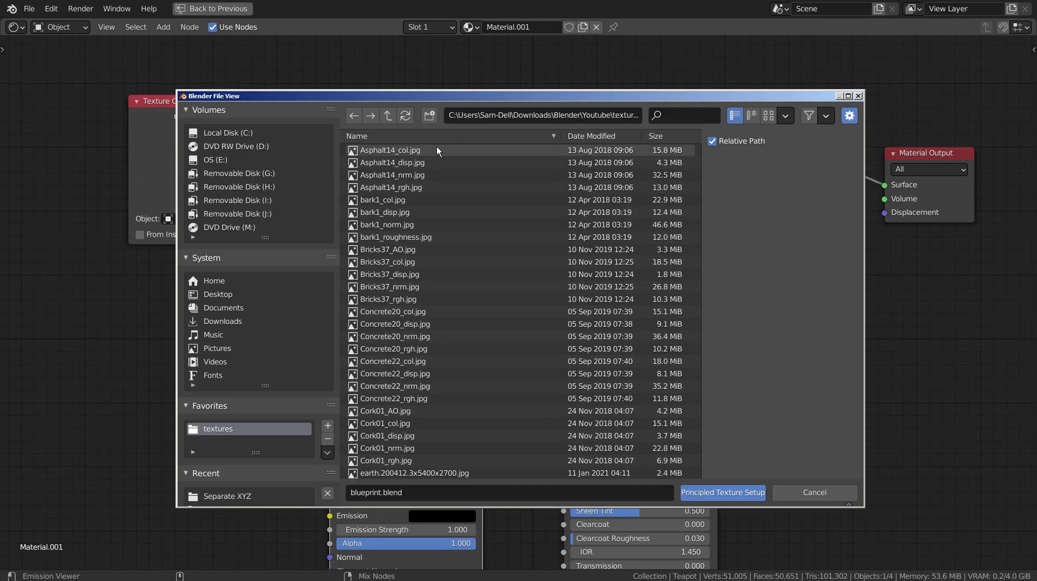
pyautogui.click(415, 151)
pyautogui.keyDown('shift'); pyautogui.click(410, 188); pyautogui.keyUp('shift')
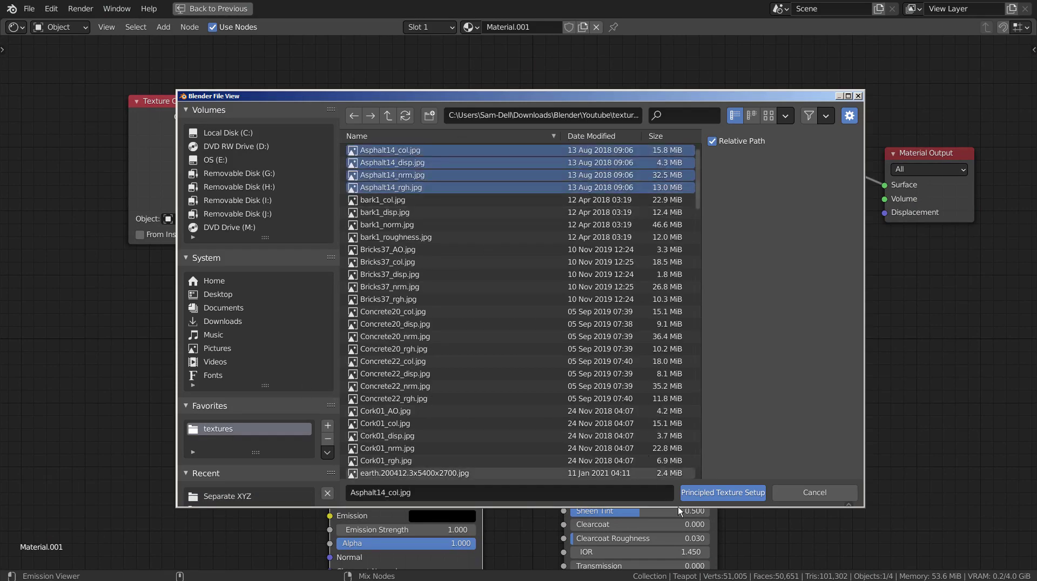
pyautogui.click(719, 498)
# Step: Feed the four bark1 images into the second Principled BSDF and restore the full shading workspace
pyautogui.click(652, 290)
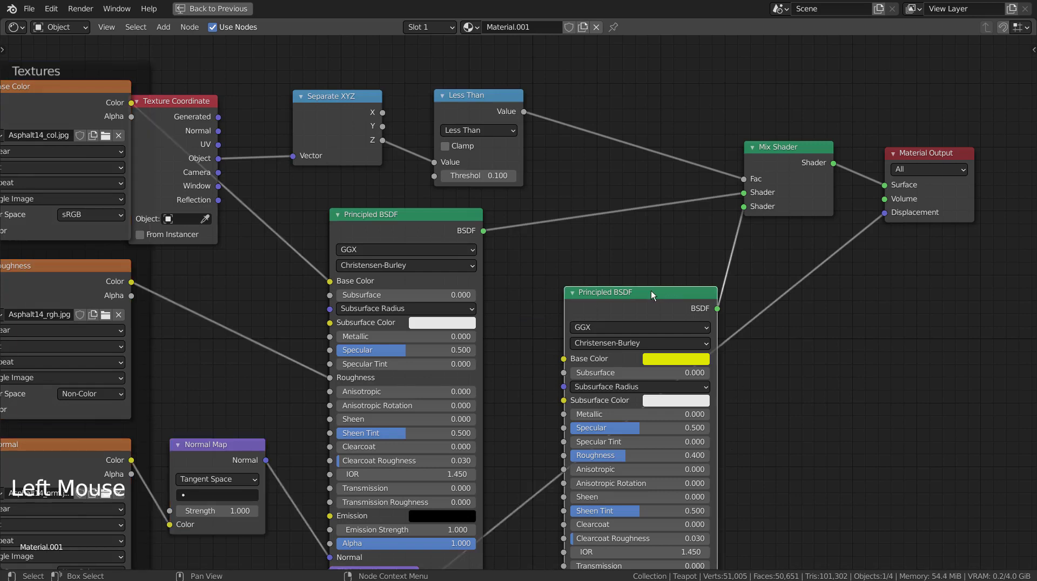
pyautogui.hotkey('ctrl', 'shift', 't')
pyautogui.click(414, 200)
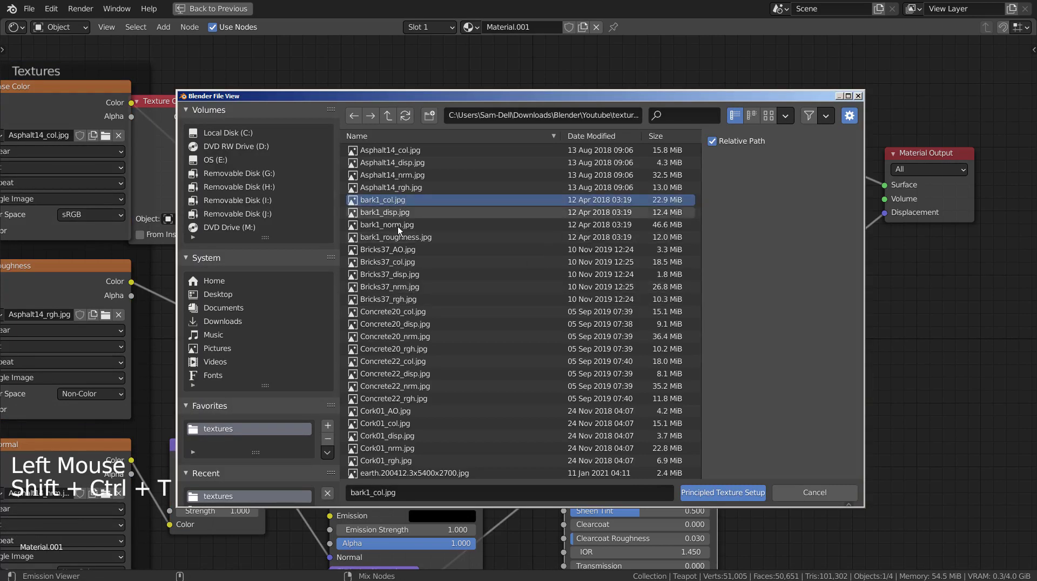
pyautogui.keyDown('shift'); pyautogui.click(396, 234); pyautogui.keyUp('shift')
pyautogui.click(734, 494)
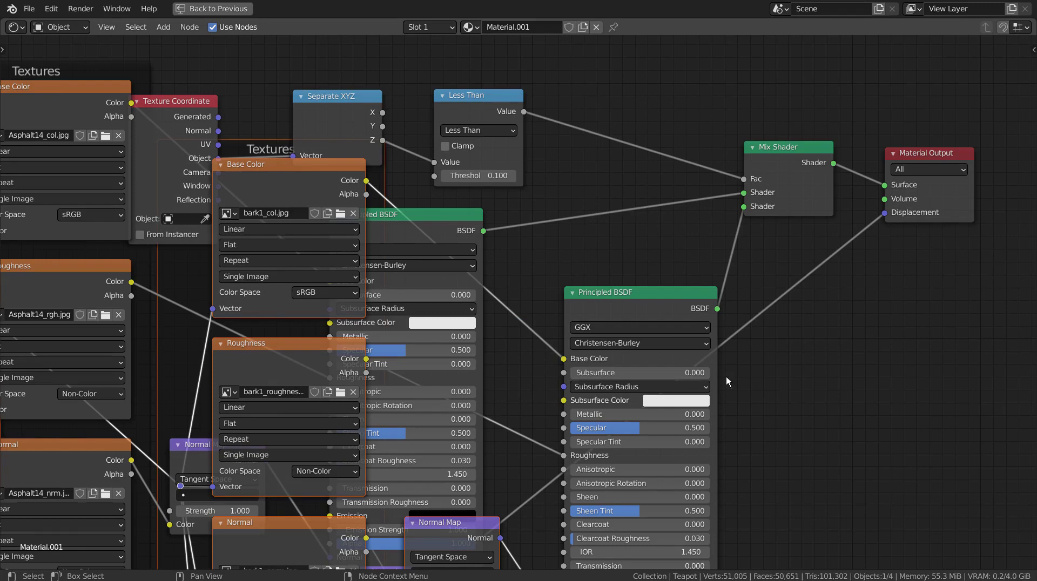
pyautogui.scroll(-9, 542, 300)
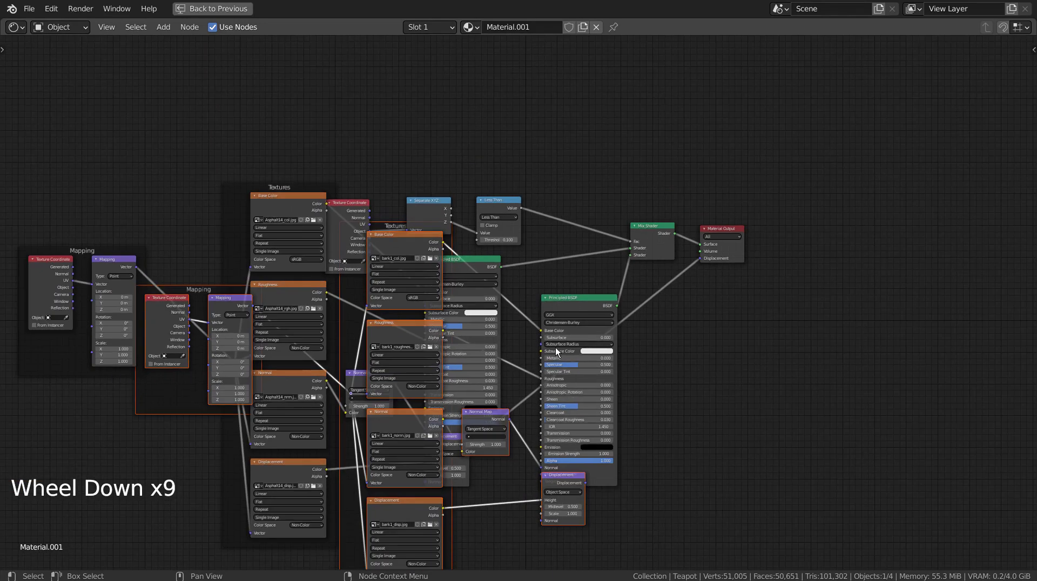
pyautogui.scroll(4, 555, 348)
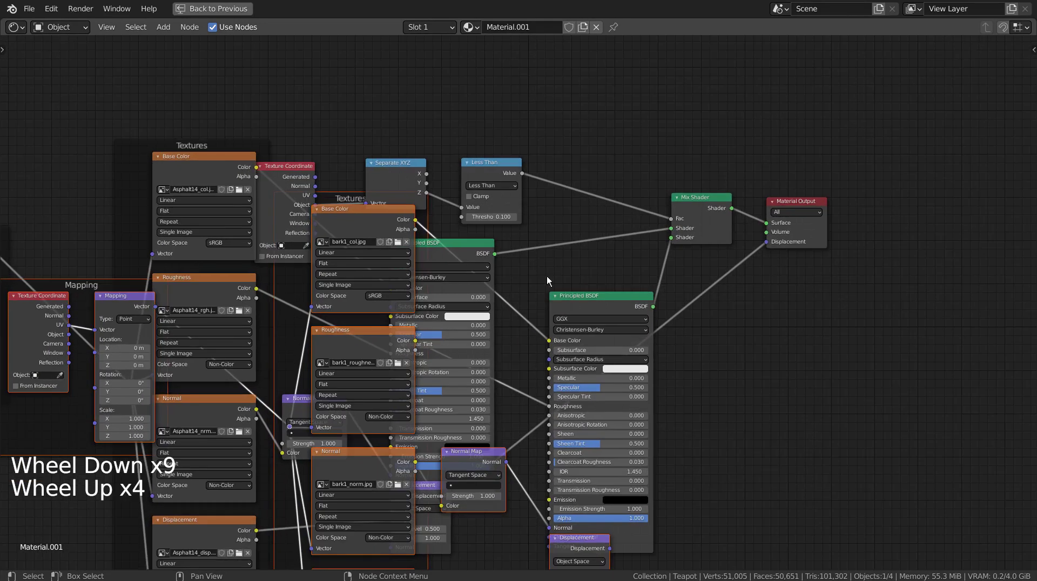
pyautogui.hotkey('ctrl', 'space')
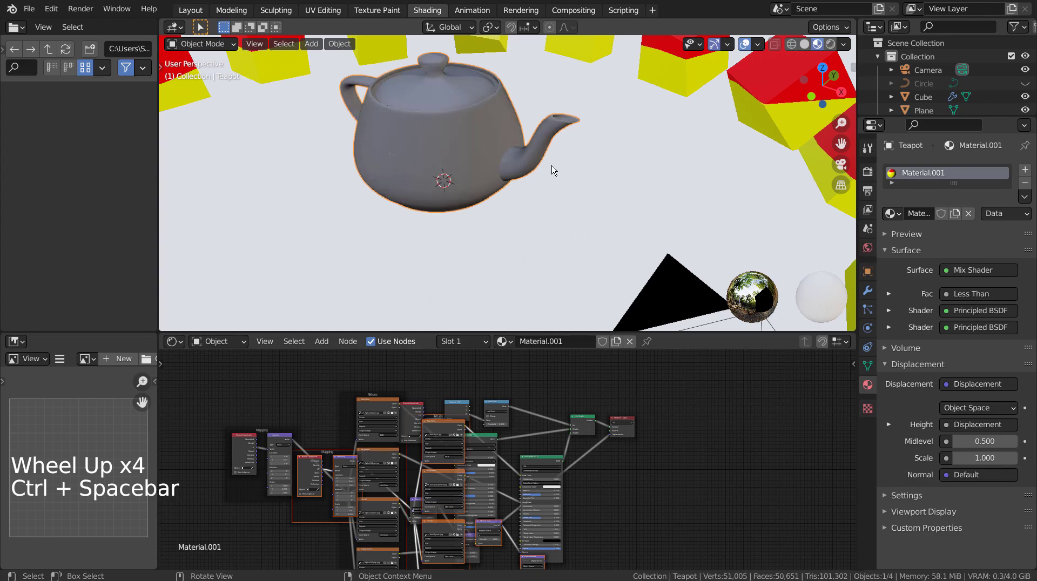
# Step: Adjust the Less Than threshold to shift where the teapot's two shaders split
pyautogui.moveTo(553, 169); pyautogui.dragTo(558, 308, button='middle')
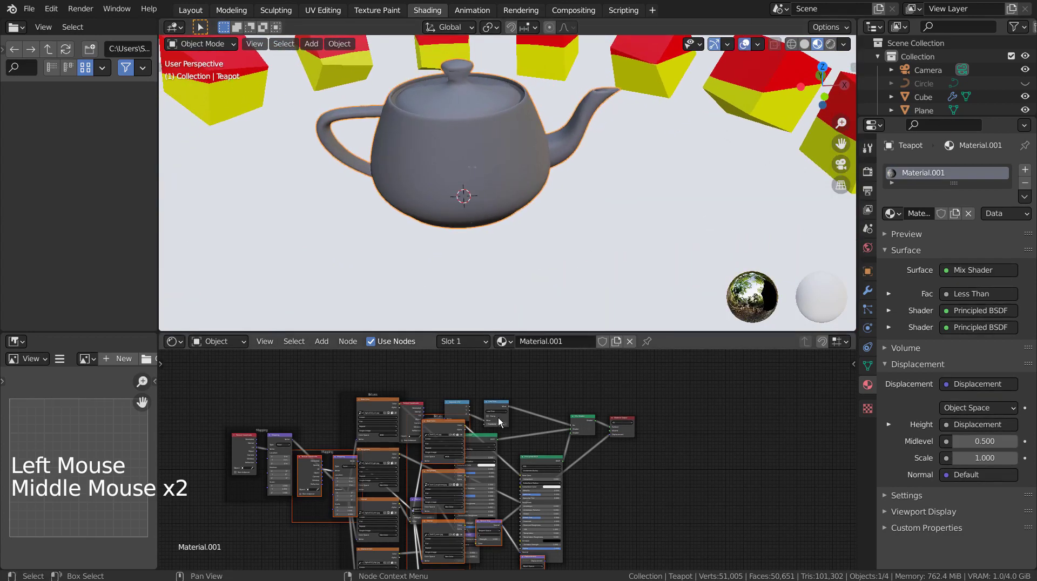
pyautogui.scroll(8, 500, 422)
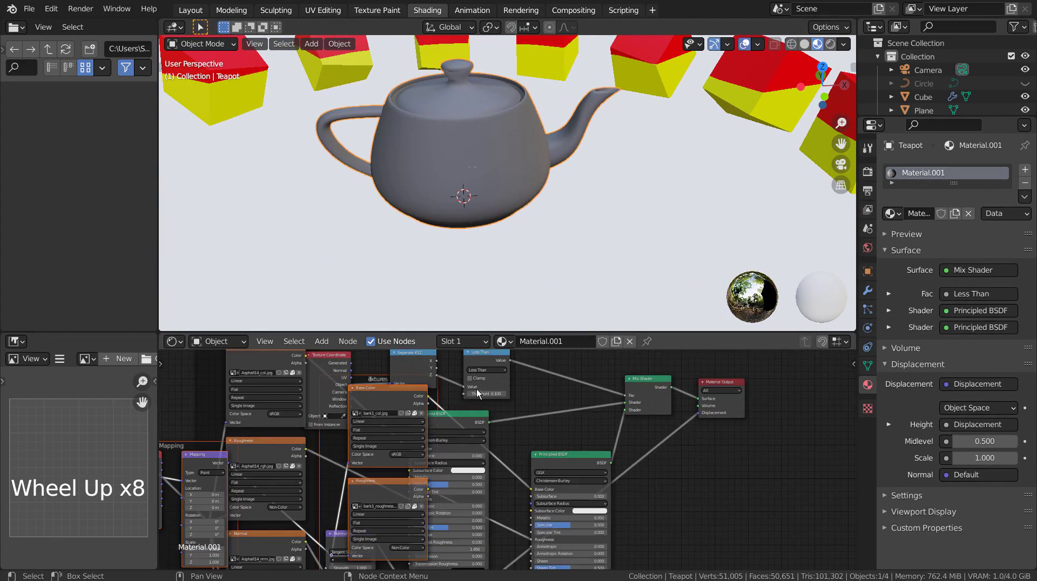
pyautogui.scroll(4, 477, 393)
pyautogui.keyDown('shift'); pyautogui.moveTo(478, 393); pyautogui.dragTo(536, 443, button='middle'); pyautogui.keyUp('shift')
pyautogui.scroll(10, 518, 467)
pyautogui.click(505, 496)
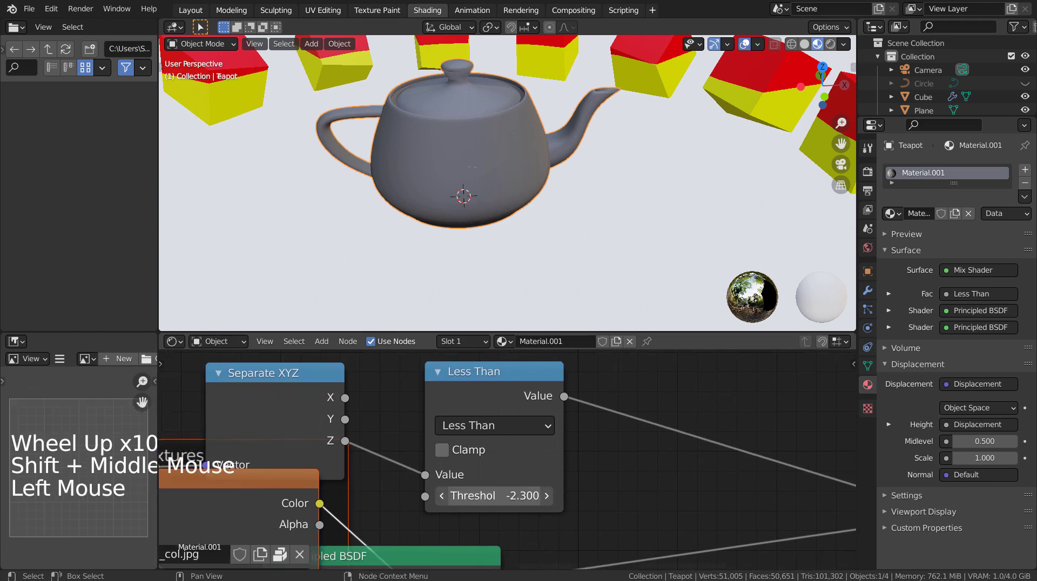
pyautogui.moveTo(505, 495); pyautogui.dragTo(553, 495)
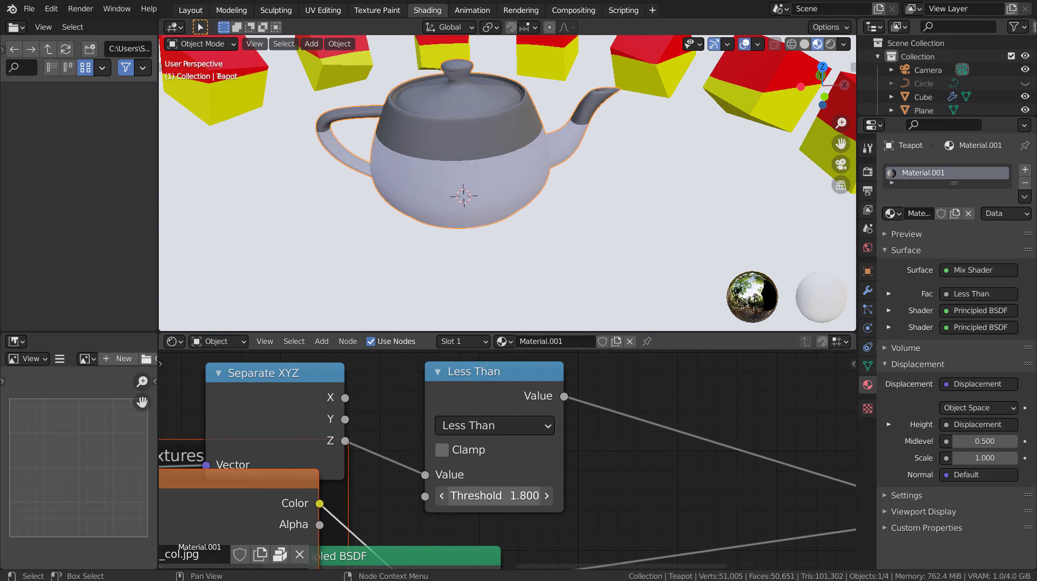
# Step: Drive Less Than from Separate XYZ's Y instead of Z, set threshold -1.100, and preview rendered
pyautogui.click(347, 421)
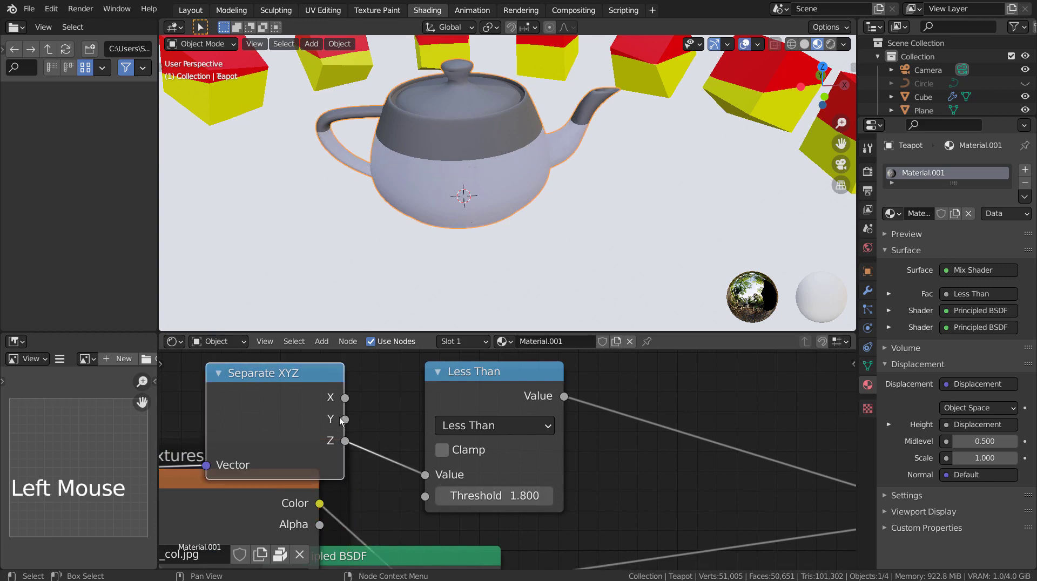
pyautogui.moveTo(425, 475); pyautogui.dragTo(397, 459)
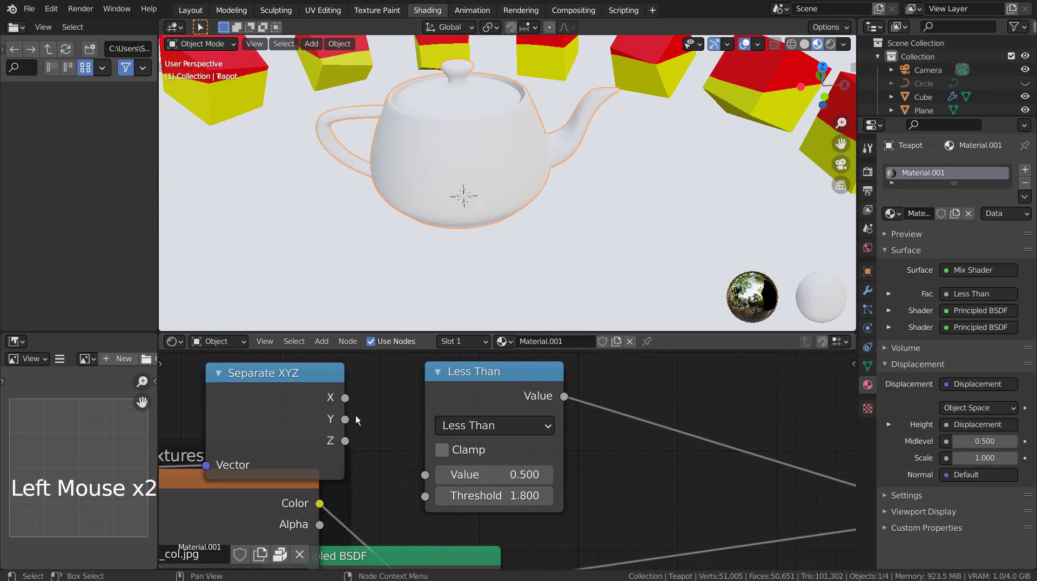
pyautogui.moveTo(346, 419); pyautogui.dragTo(425, 475)
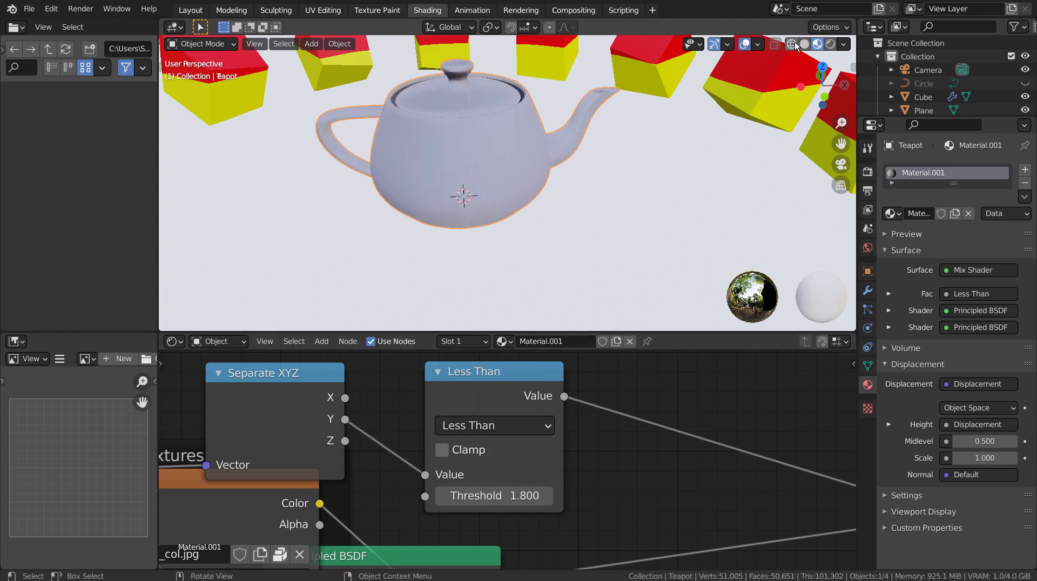
pyautogui.moveTo(488, 496)
pyautogui.mouseDown()
pyautogui.moveTo(410, 496)
pyautogui.moveTo(421, 496)
pyautogui.mouseUp()
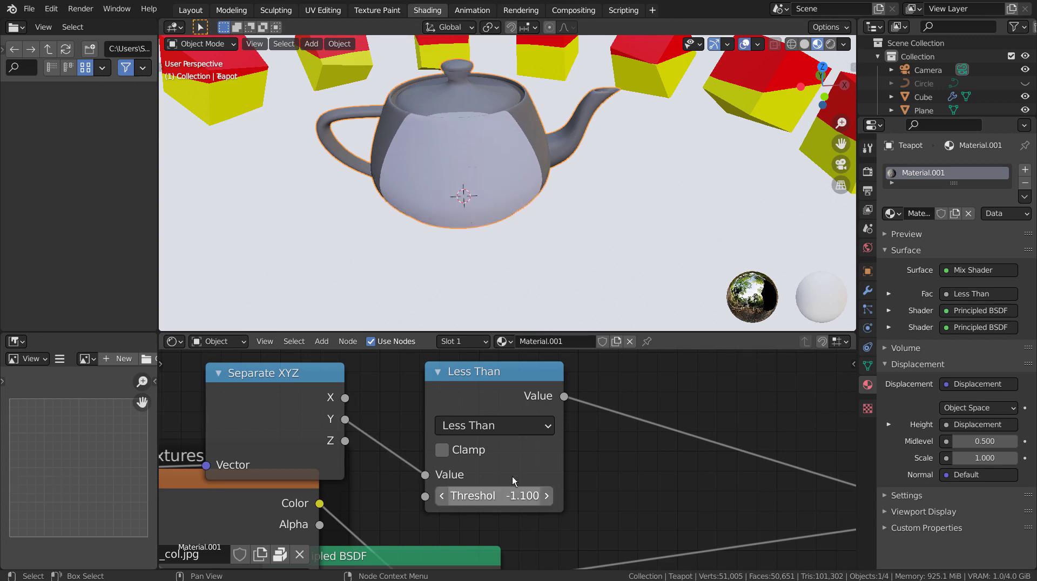
pyautogui.click(831, 44)
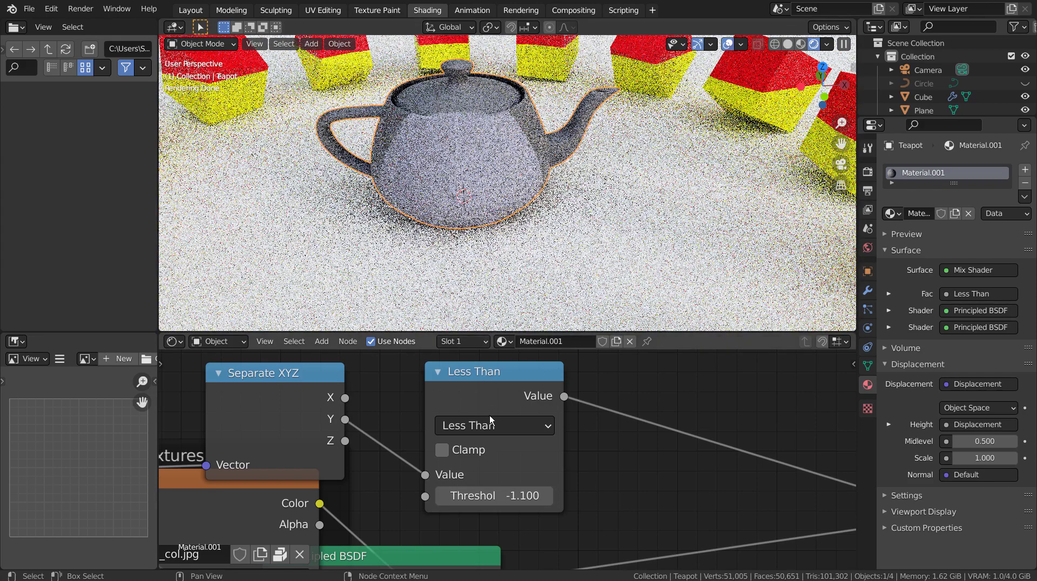
# Step: Set the first Mapping node's X and Y scale to 3
pyautogui.scroll(-10, 500, 453)
pyautogui.keyDown('shift'); pyautogui.moveTo(500, 452); pyautogui.dragTo(595, 399, button='middle'); pyautogui.keyUp('shift')
pyautogui.keyDown('shift'); pyautogui.moveTo(242, 492); pyautogui.dragTo(447, 428, button='middle'); pyautogui.keyUp('shift')
pyautogui.scroll(4, 447, 431)
pyautogui.click(357, 420)
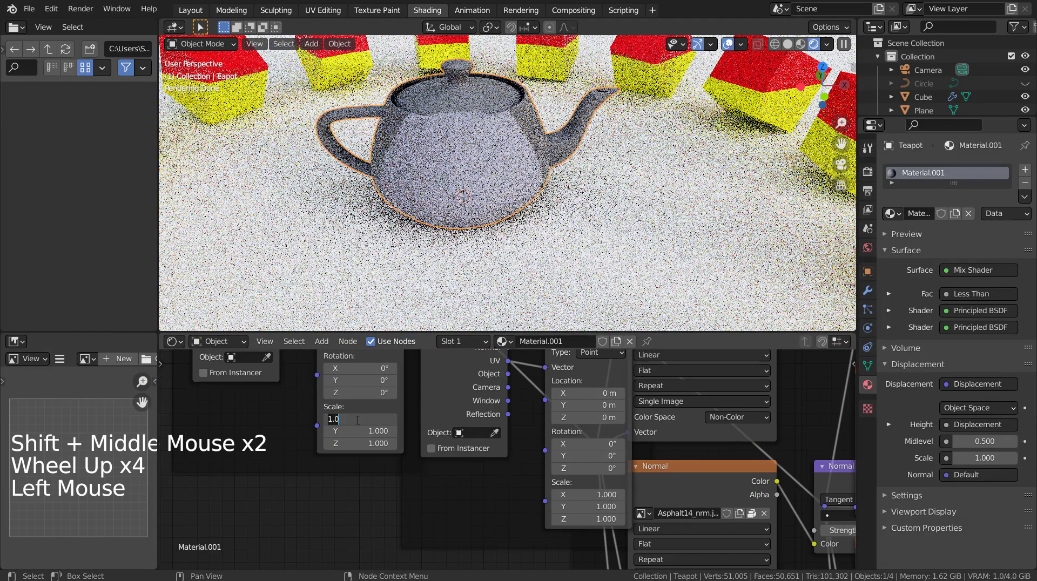
pyautogui.write('3')
pyautogui.press('Tab')
pyautogui.write('3')
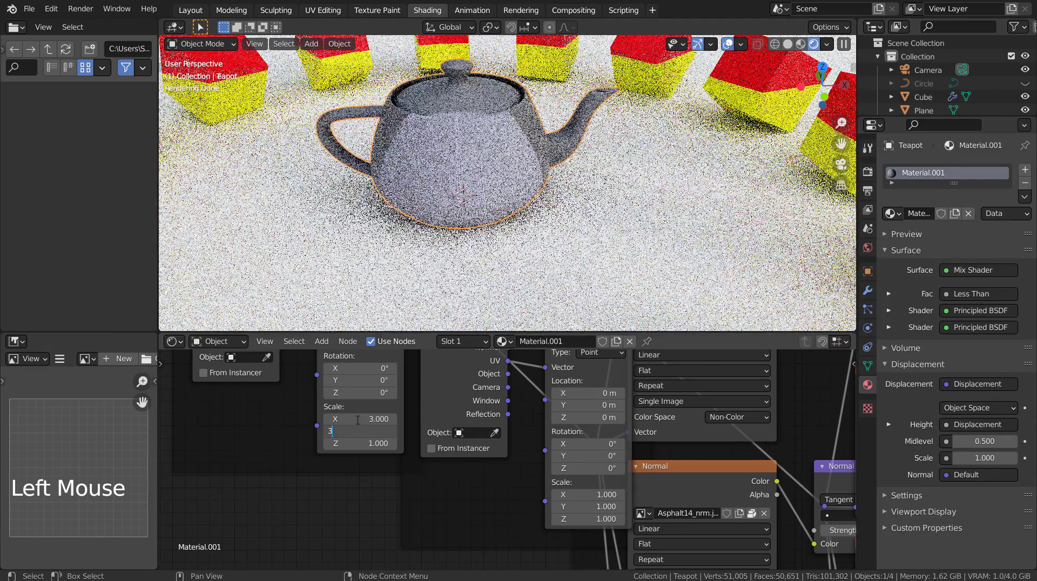
pyautogui.press('Return')
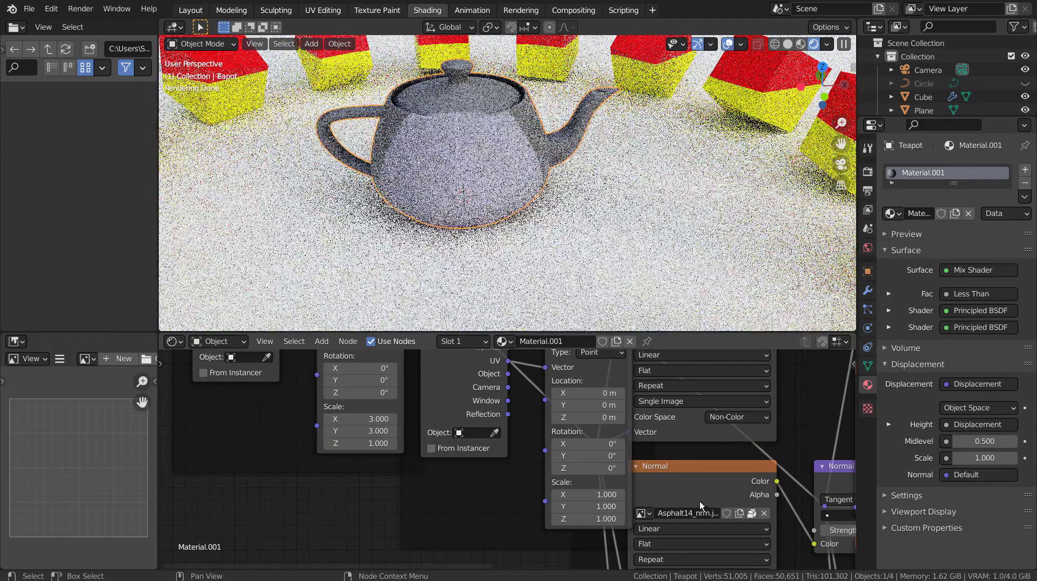
# Step: Set the second Mapping node's X and Y scale to 3
pyautogui.click(585, 499)
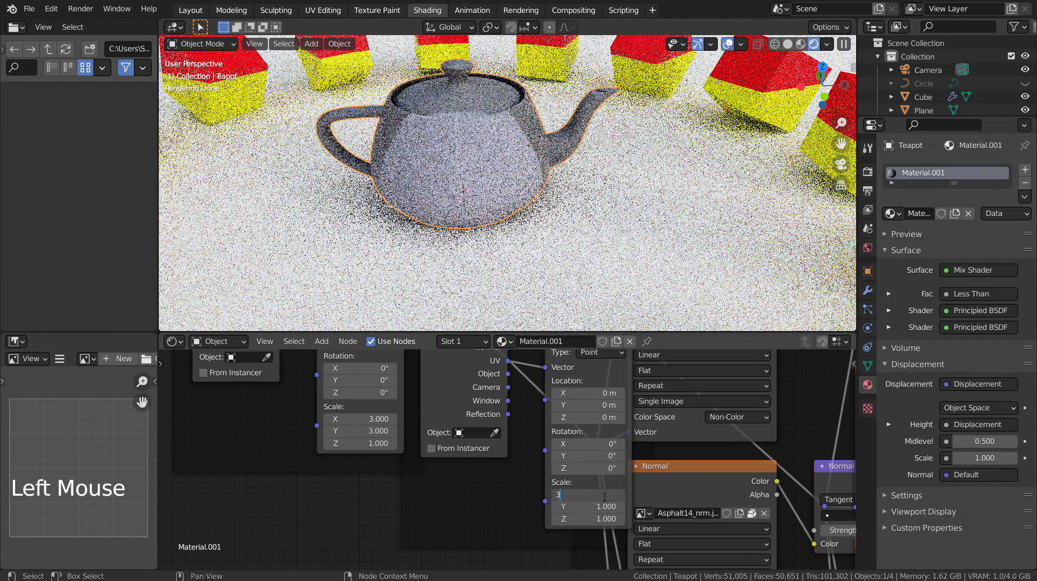
pyautogui.write('3')
pyautogui.press('Tab')
pyautogui.write('3')
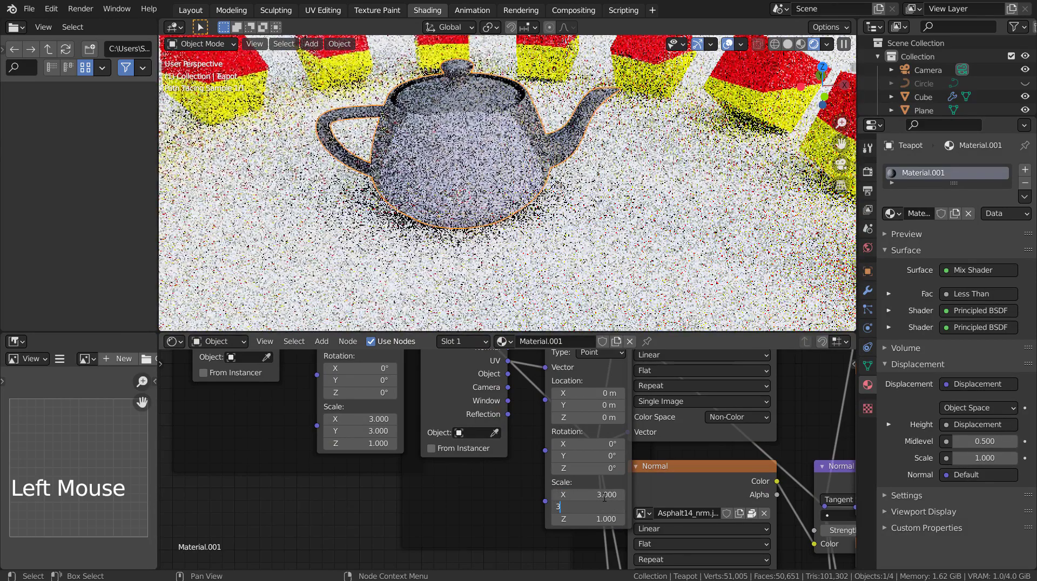
pyautogui.press('Return')
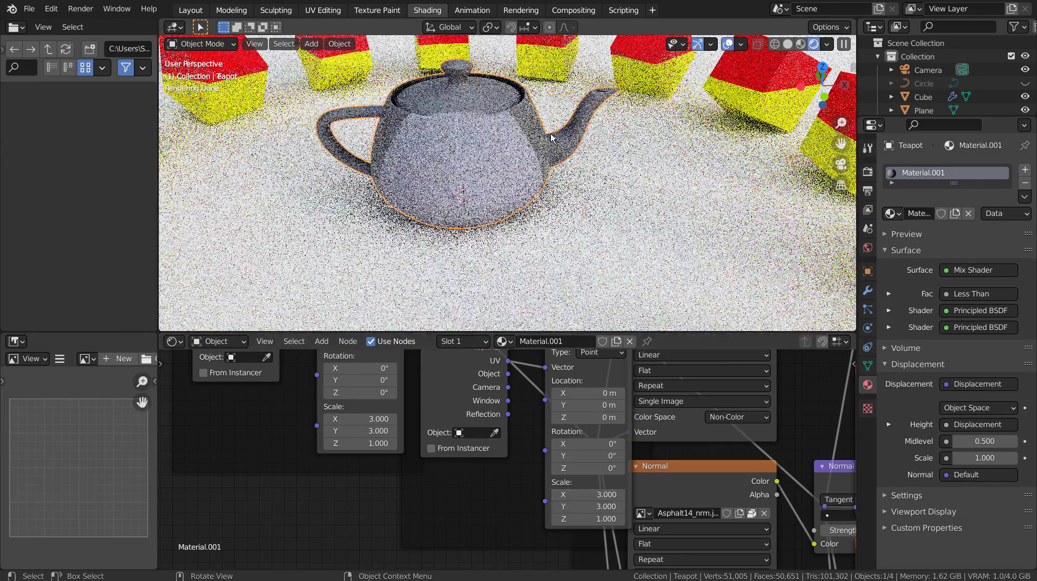
# Step: Switch the viewport from Rendered to Material Preview and frame the teapot's full node tree
pyautogui.scroll(3, 551, 138)
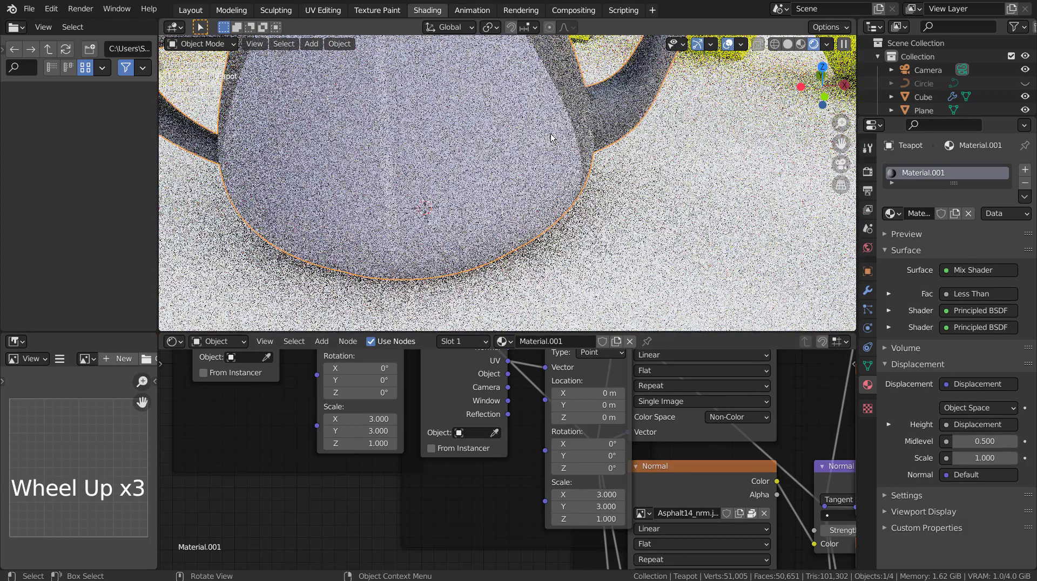
pyautogui.scroll(-2, 605, 184)
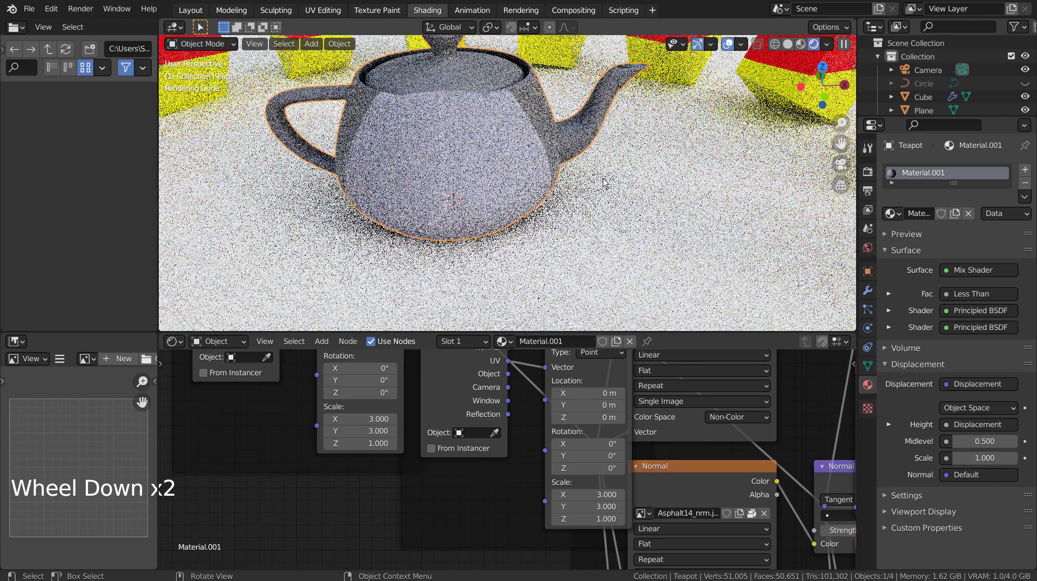
pyautogui.scroll(-5, 605, 184)
pyautogui.scroll(3, 605, 184)
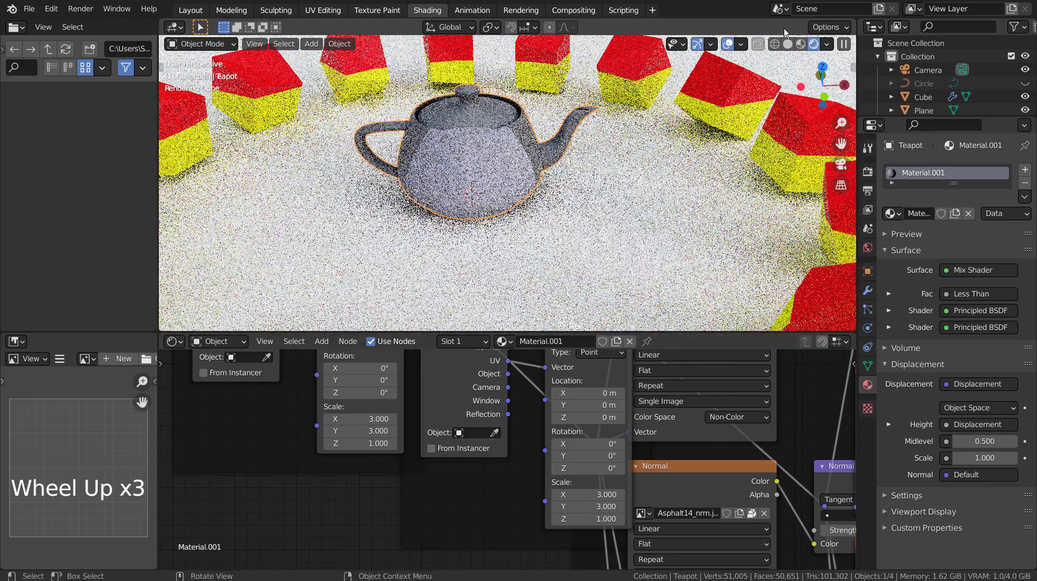
pyautogui.click(800, 47)
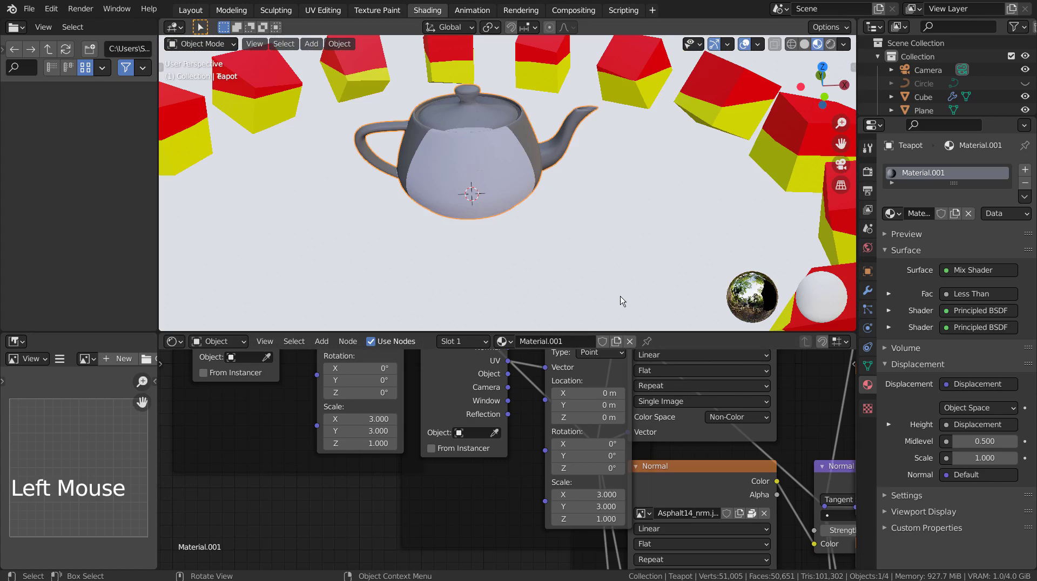
pyautogui.scroll(-17, 619, 483)
pyautogui.keyDown('shift'); pyautogui.moveTo(617, 478); pyautogui.dragTo(479, 530, button='middle'); pyautogui.keyUp('shift')
pyautogui.scroll(5, 425, 431)
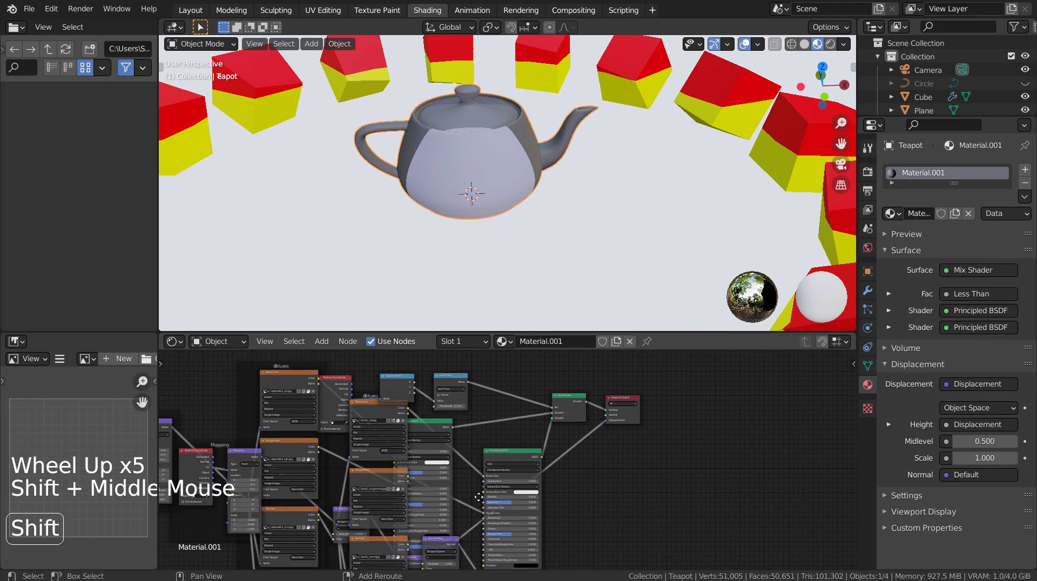
# Step: Move the Base Color texture down-left and the Texture Coordinate, Separate XYZ and Less Than nodes up-right
pyautogui.click(450, 381)
pyautogui.keyDown('shift'); pyautogui.click(388, 375); pyautogui.keyUp('shift')
pyautogui.keyDown('shift'); pyautogui.click(335, 378); pyautogui.keyUp('shift')
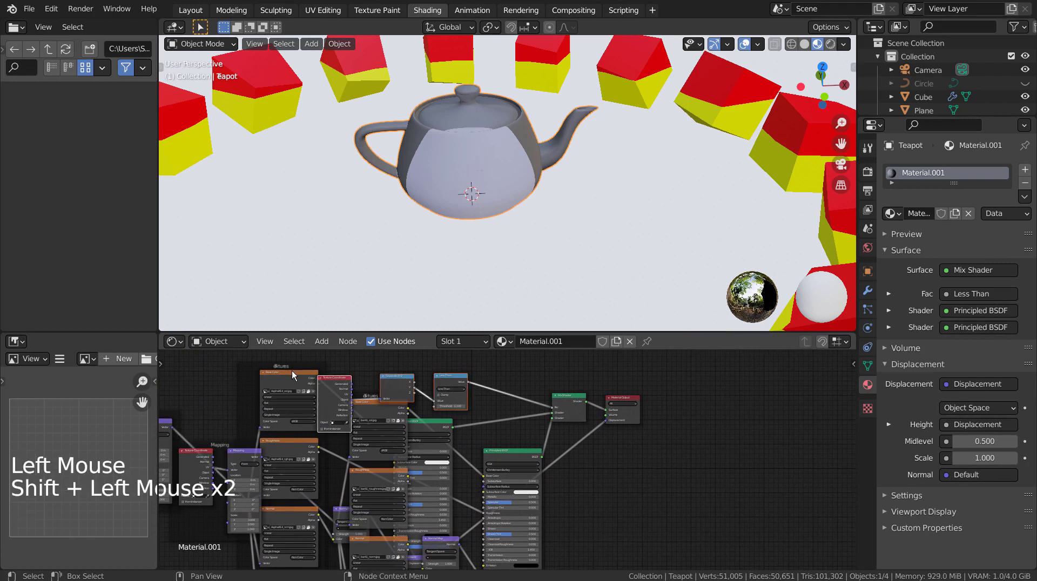
pyautogui.moveTo(291, 370); pyautogui.dragTo(262, 418)
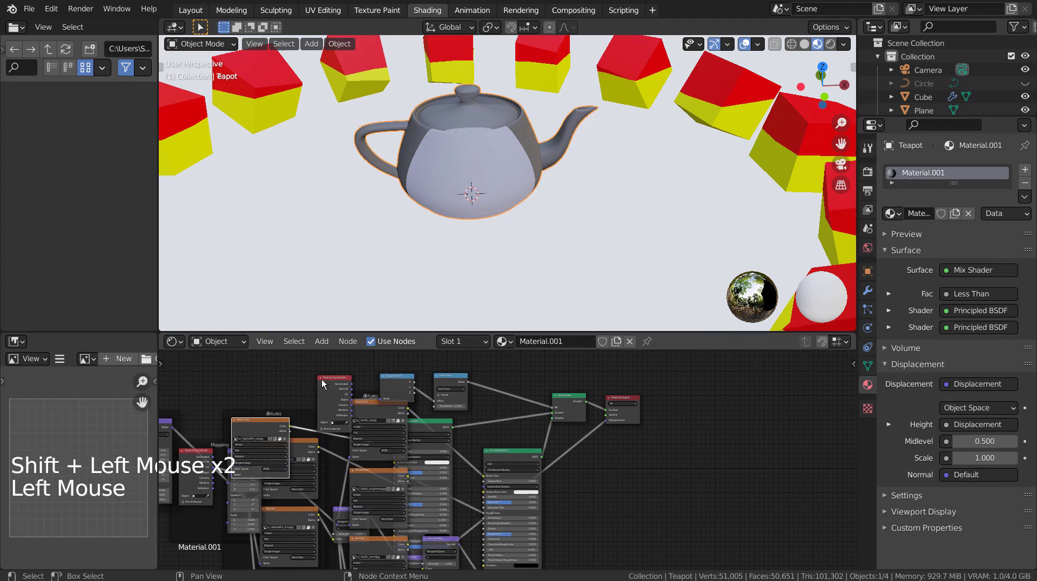
pyautogui.click(322, 383)
pyautogui.keyDown('shift'); pyautogui.click(393, 377); pyautogui.keyUp('shift')
pyautogui.keyDown('shift'); pyautogui.click(411, 384); pyautogui.keyUp('shift')
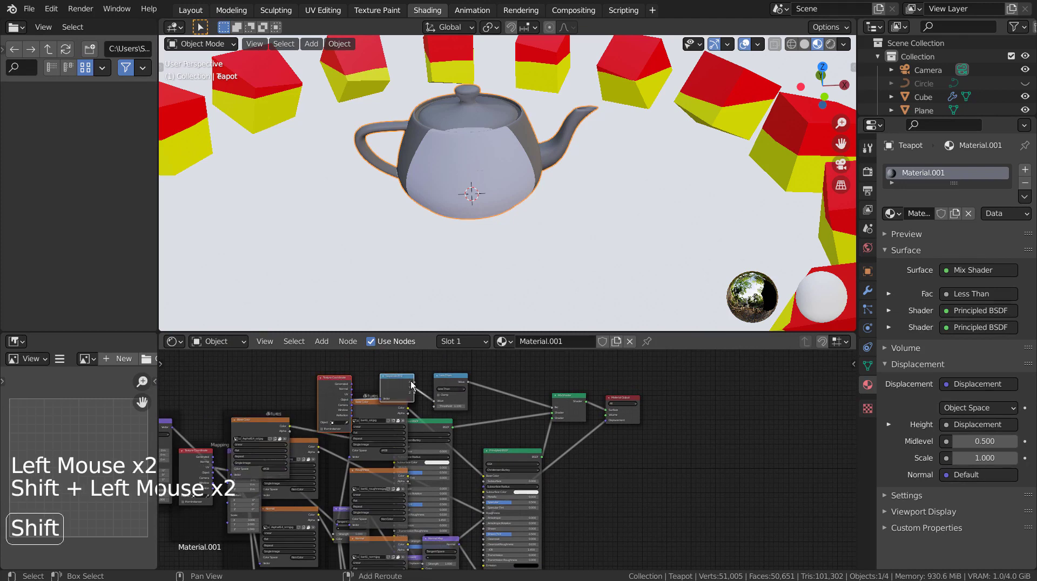
pyautogui.moveTo(457, 377); pyautogui.dragTo(551, 352)
pyautogui.scroll(-5, 690, 504)
pyautogui.keyDown('shift'); pyautogui.moveTo(690, 505); pyautogui.dragTo(666, 471, button='middle'); pyautogui.keyUp('shift')
# Step: Box-select the left group of image texture and Mapping nodes and delete them
pyautogui.press('b')
pyautogui.click(221, 372)
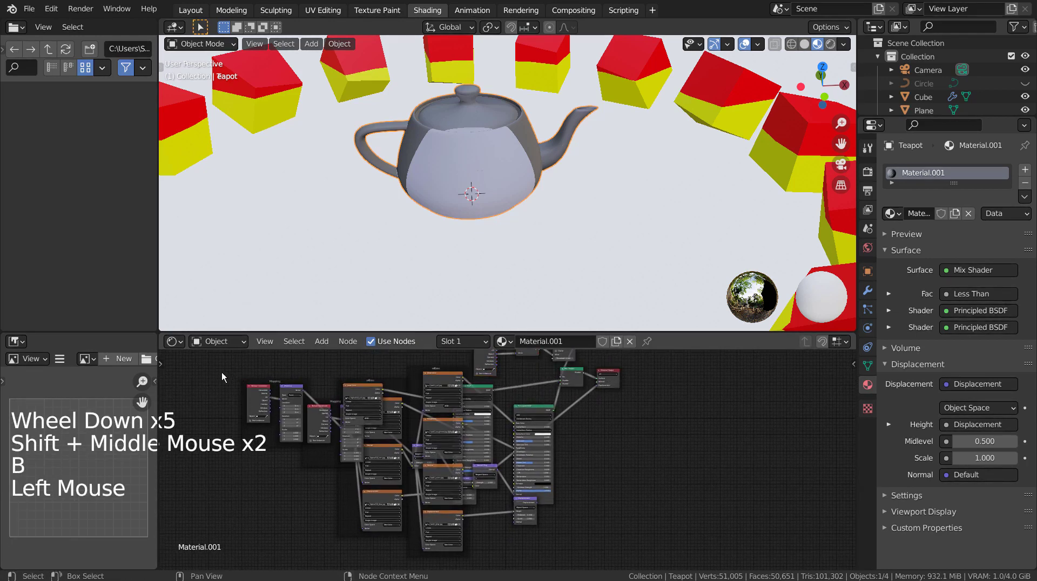
pyautogui.press('b')
pyautogui.moveTo(204, 373); pyautogui.dragTo(452, 550)
pyautogui.press('x')
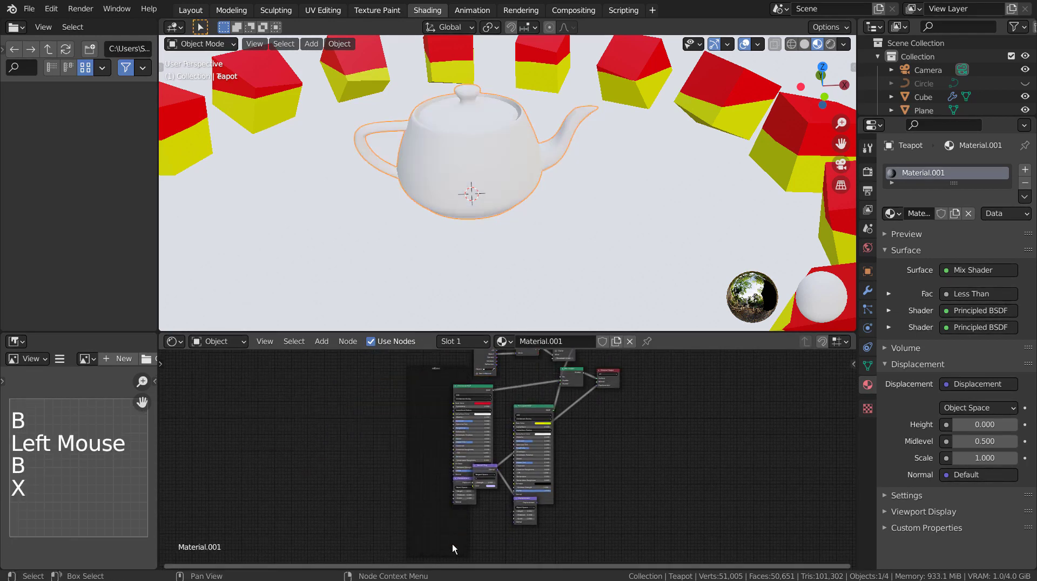
# Step: Delete the Normal Map and Displacement nodes and select the empty Textures frame
pyautogui.press('b')
pyautogui.click(482, 484)
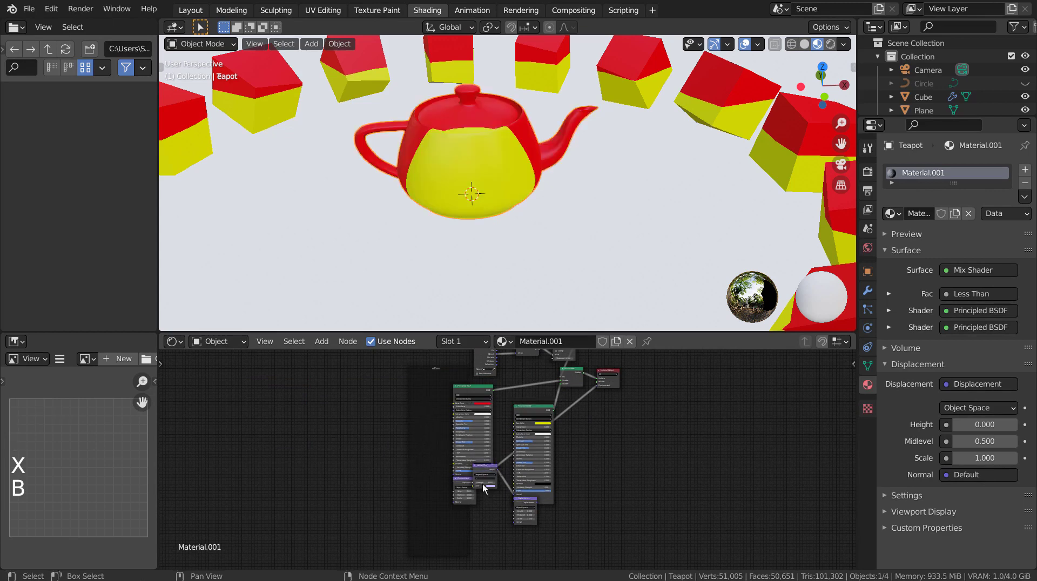
pyautogui.keyDown('shift'); pyautogui.click(459, 483); pyautogui.keyUp('shift')
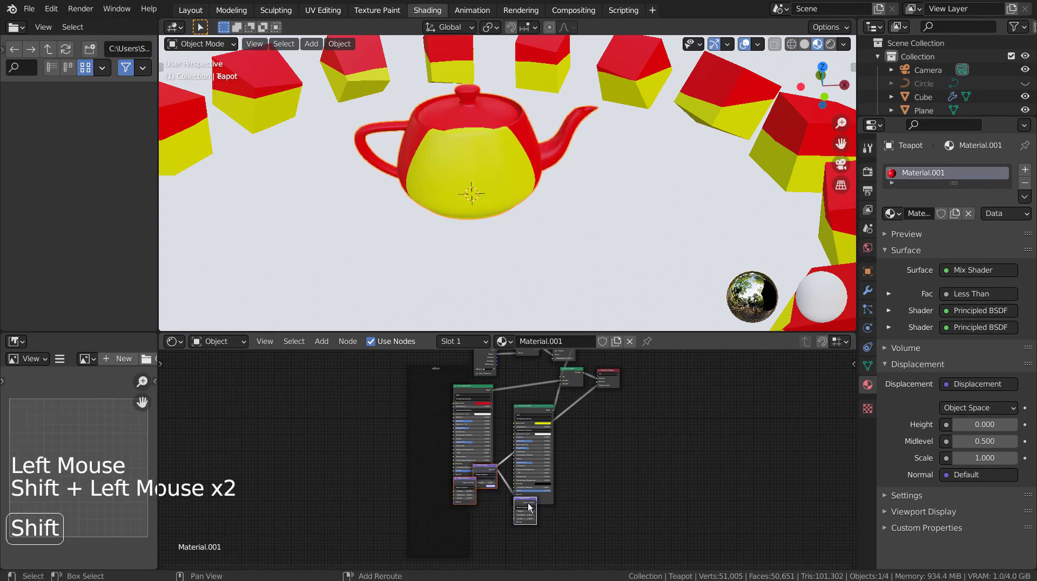
pyautogui.press('x')
pyautogui.keyDown('shift'); pyautogui.moveTo(471, 369); pyautogui.dragTo(421, 447, button='middle'); pyautogui.keyUp('shift')
pyautogui.click(388, 448)
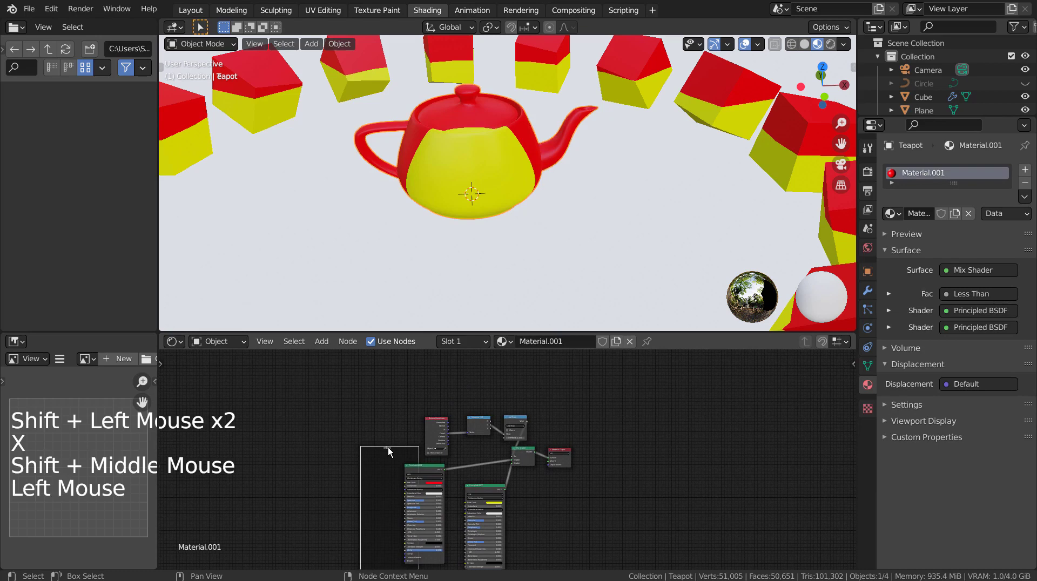
# Step: Delete the empty Textures frame and center the remaining shader nodes
pyautogui.scroll(-1, 430, 458)
pyautogui.scroll(11, 430, 459)
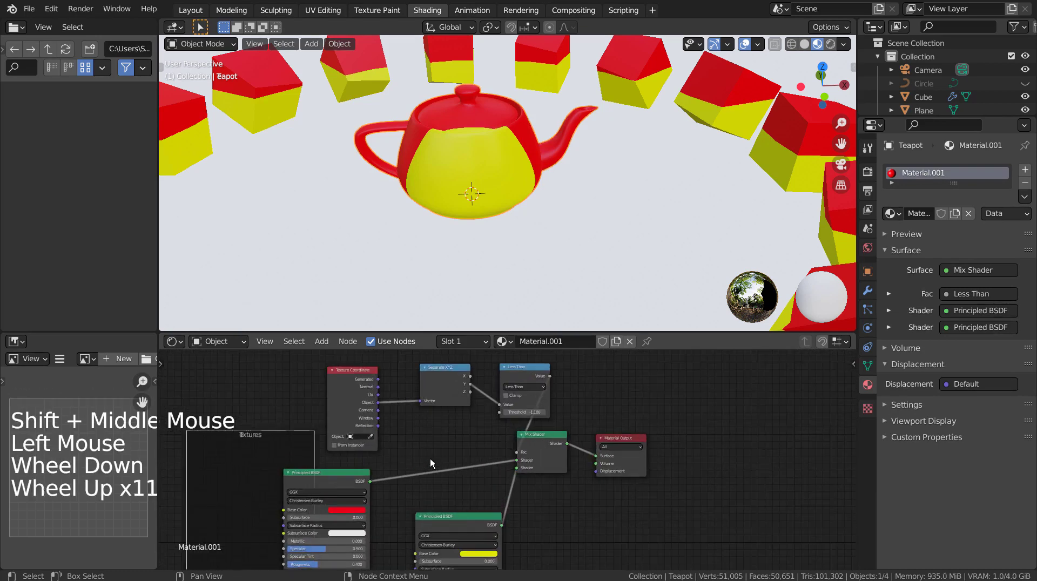
pyautogui.press('x')
pyautogui.scroll(-5, 430, 459)
pyautogui.keyDown('shift'); pyautogui.moveTo(430, 459); pyautogui.dragTo(510, 417, button='middle'); pyautogui.keyUp('shift')
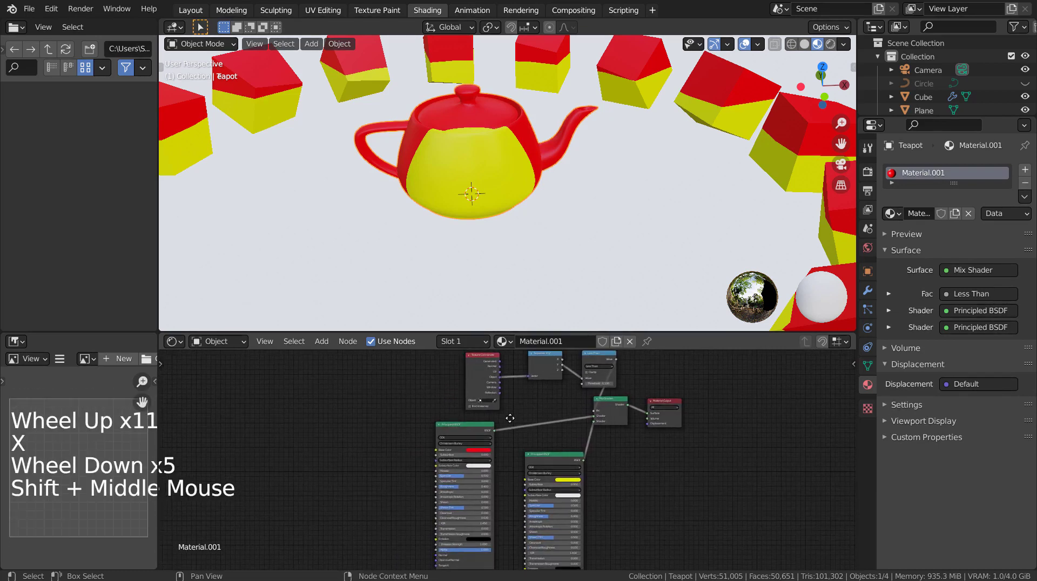
pyautogui.scroll(3, 510, 417)
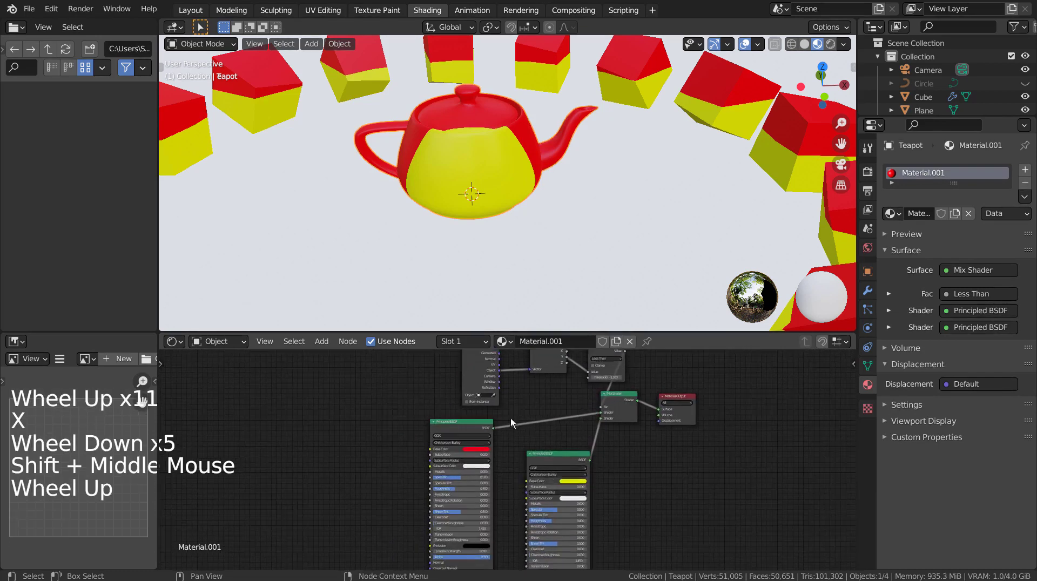
# Step: Add a Voronoi Texture driving the red Principled BSDF's Base Color and arrange the nodes
pyautogui.hotkey('shift', 'a')
pyautogui.click(297, 429)
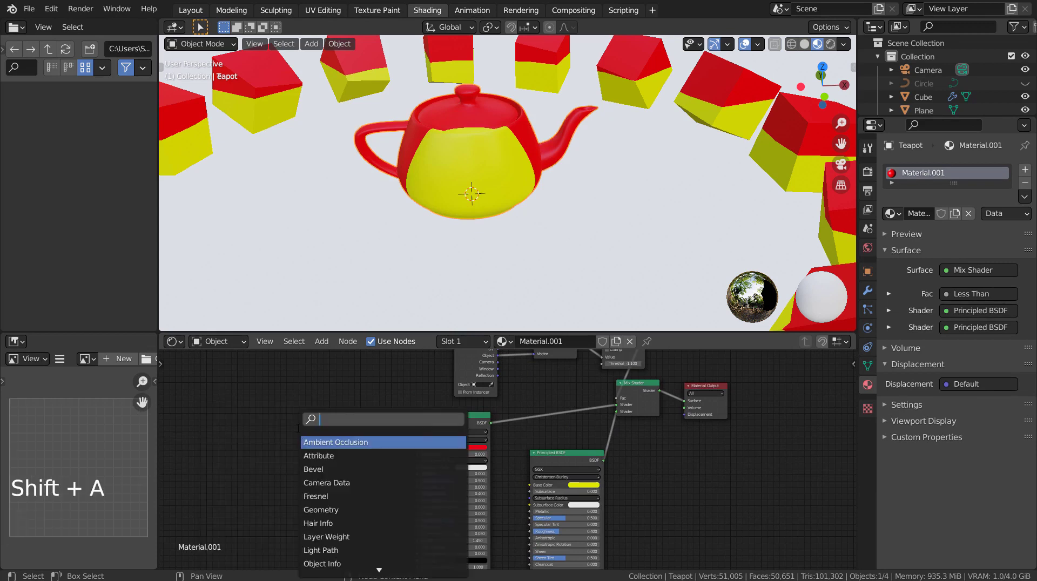
pyautogui.write('voro')
pyautogui.press('Return')
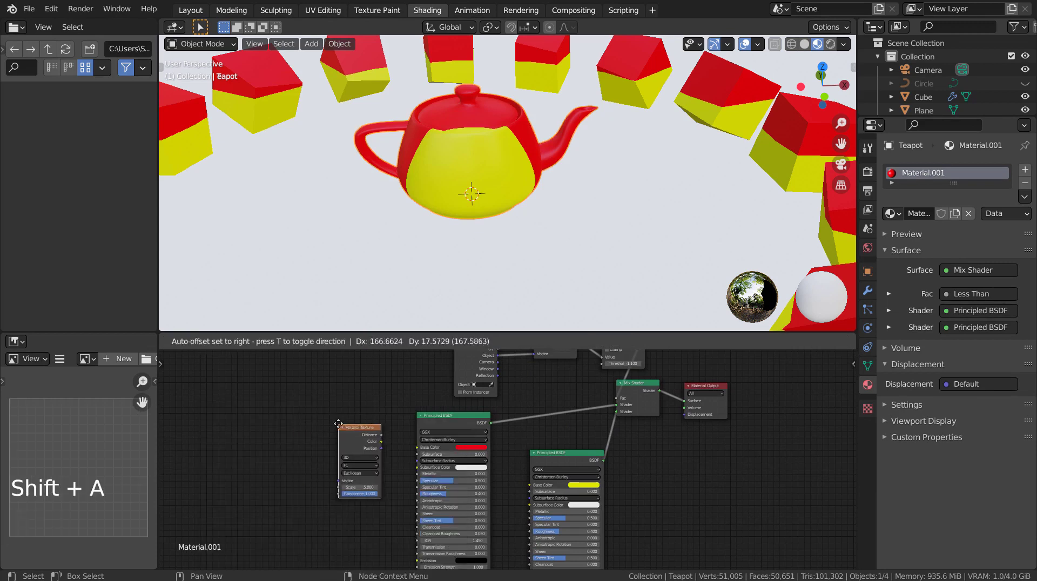
pyautogui.click(338, 424)
pyautogui.moveTo(381, 441); pyautogui.dragTo(420, 452)
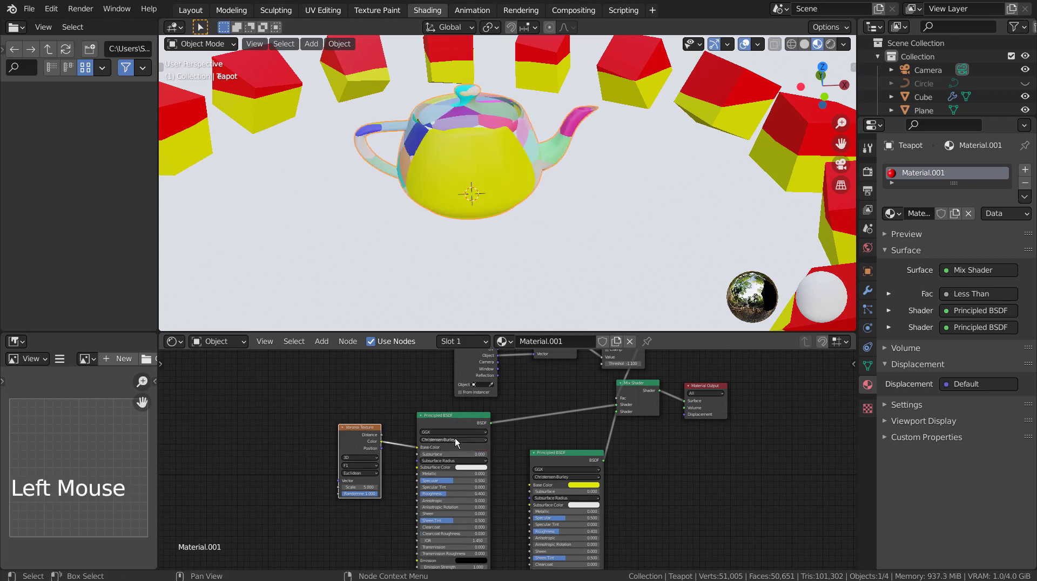
pyautogui.moveTo(438, 425); pyautogui.dragTo(420, 430)
pyautogui.moveTo(355, 427); pyautogui.dragTo(333, 416)
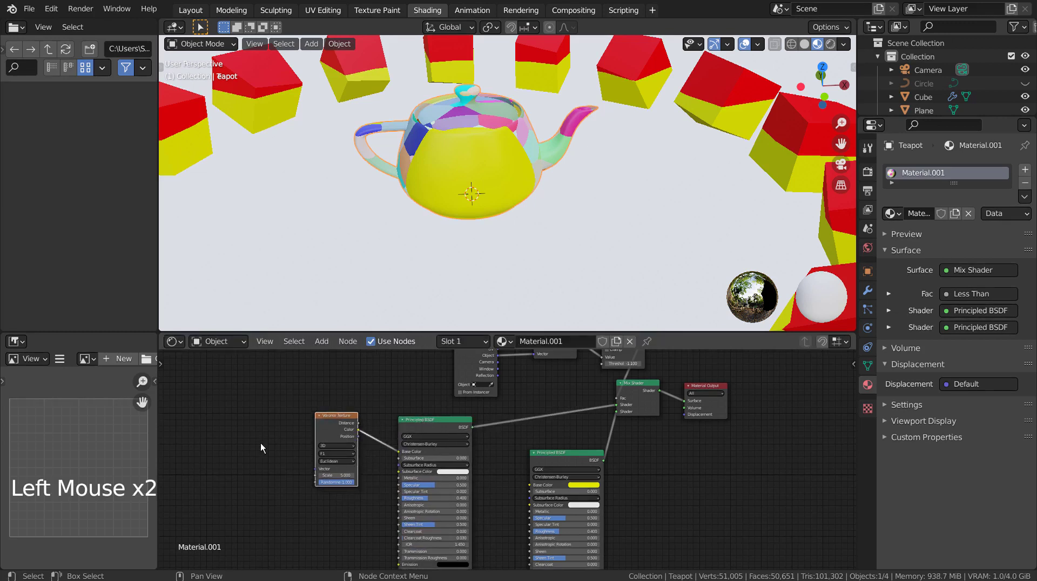
pyautogui.hotkey('shift', 'a')
# Step: Add a Brick Texture and connect its Color to the second Principled BSDF's Base Color
pyautogui.click(225, 428)
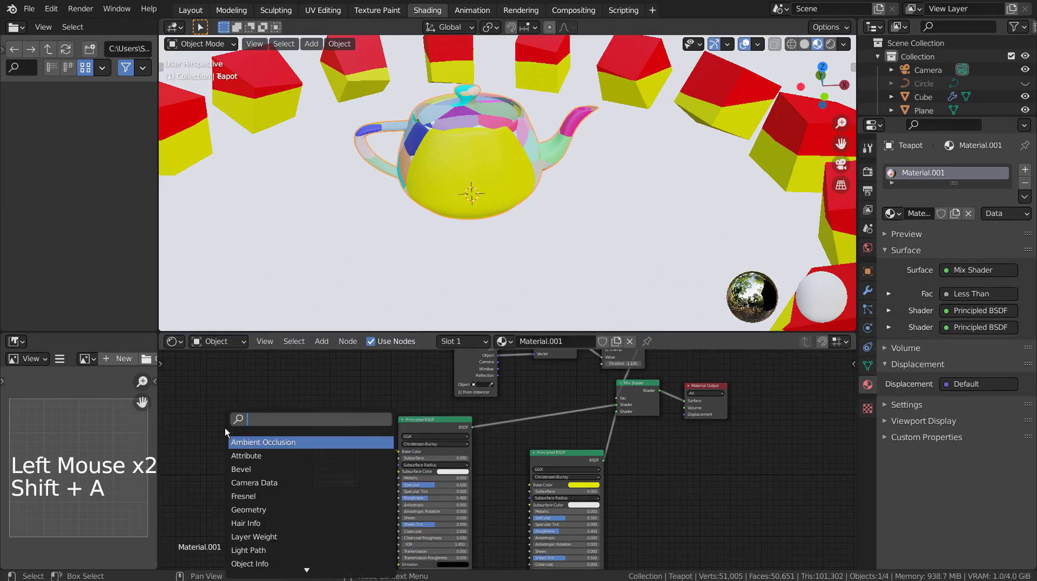
pyautogui.write('tex')
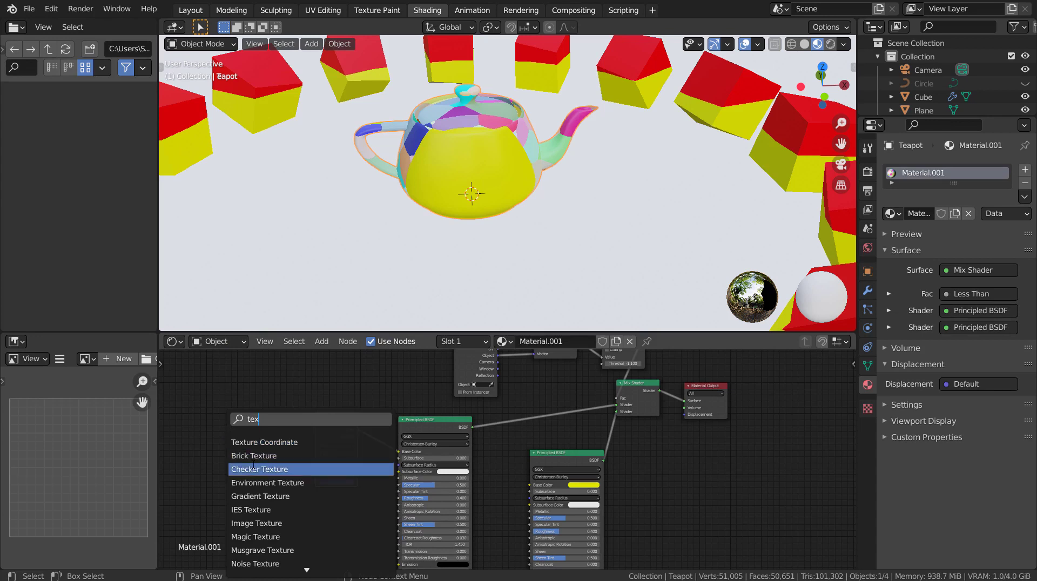
pyautogui.click(257, 456)
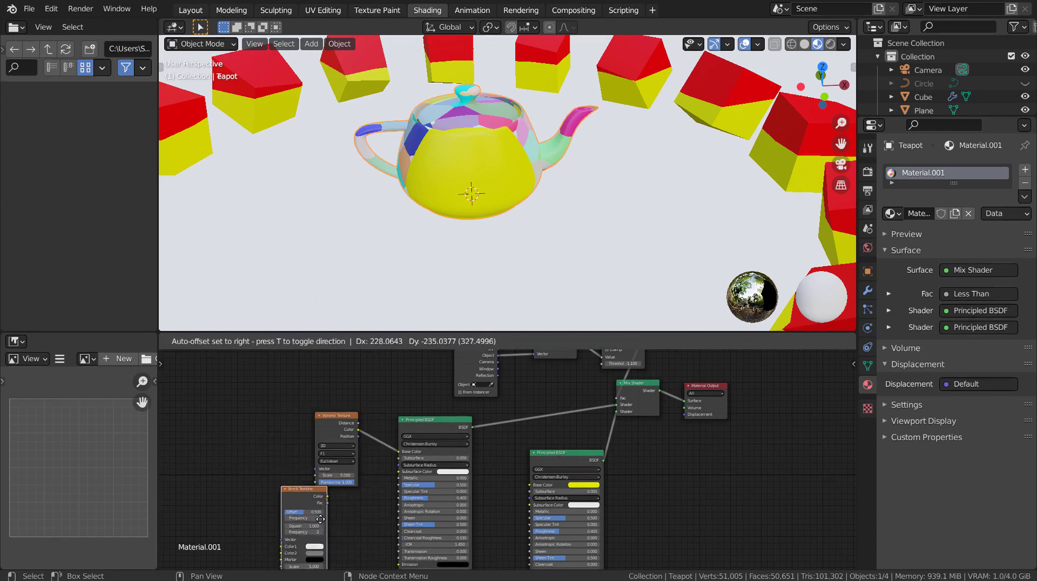
pyautogui.click(349, 534)
pyautogui.moveTo(357, 512); pyautogui.dragTo(530, 485)
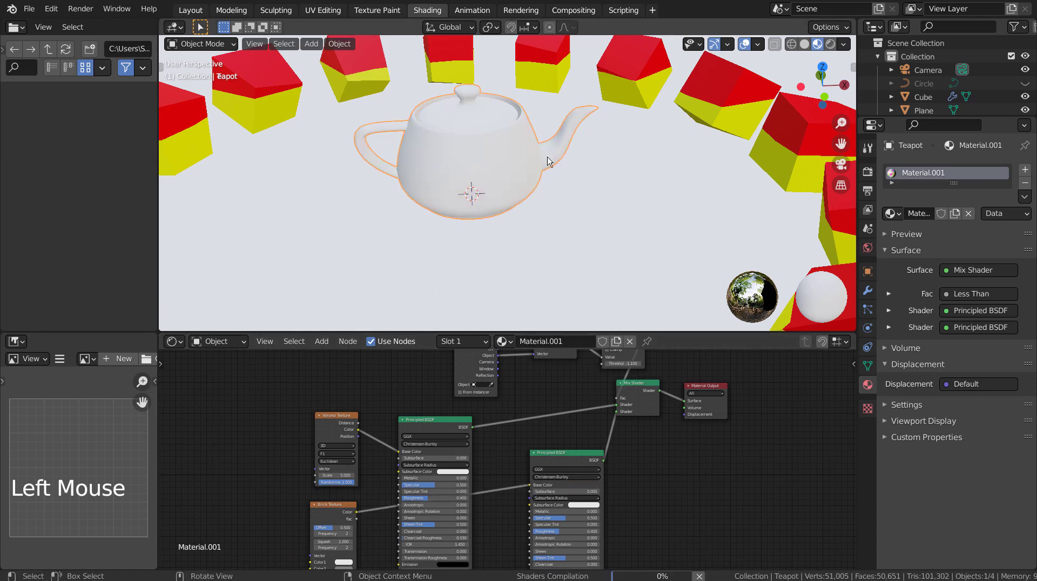
pyautogui.scroll(2, 519, 171)
# Step: Lower the Less Than Threshold to -1.100 and orbit around the teapot
pyautogui.moveTo(519, 171); pyautogui.dragTo(518, 318, button='middle')
pyautogui.scroll(-5, 517, 324)
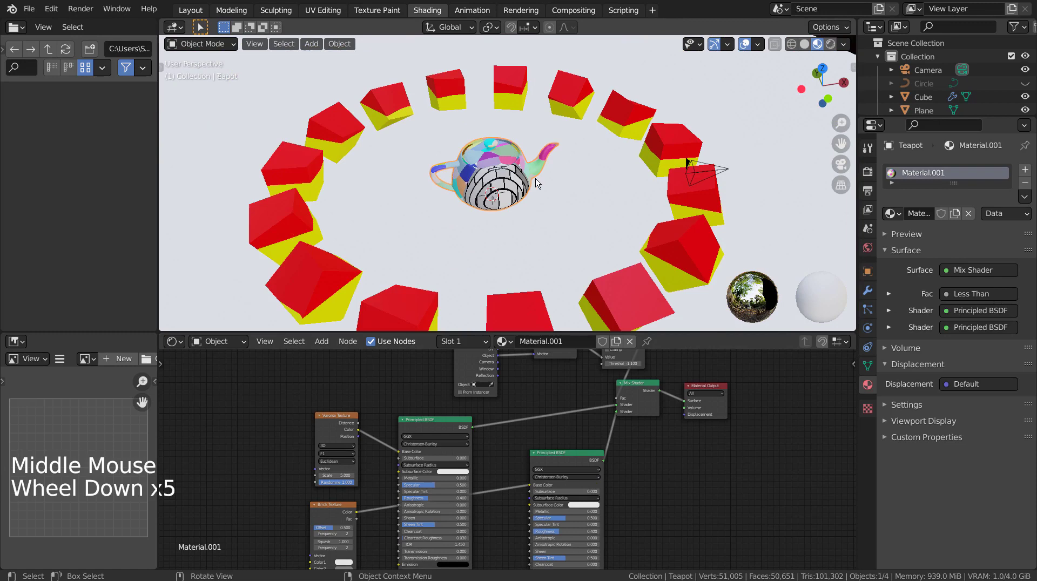
pyautogui.keyDown('shift'); pyautogui.moveTo(565, 393); pyautogui.dragTo(476, 491, button='middle'); pyautogui.keyUp('shift')
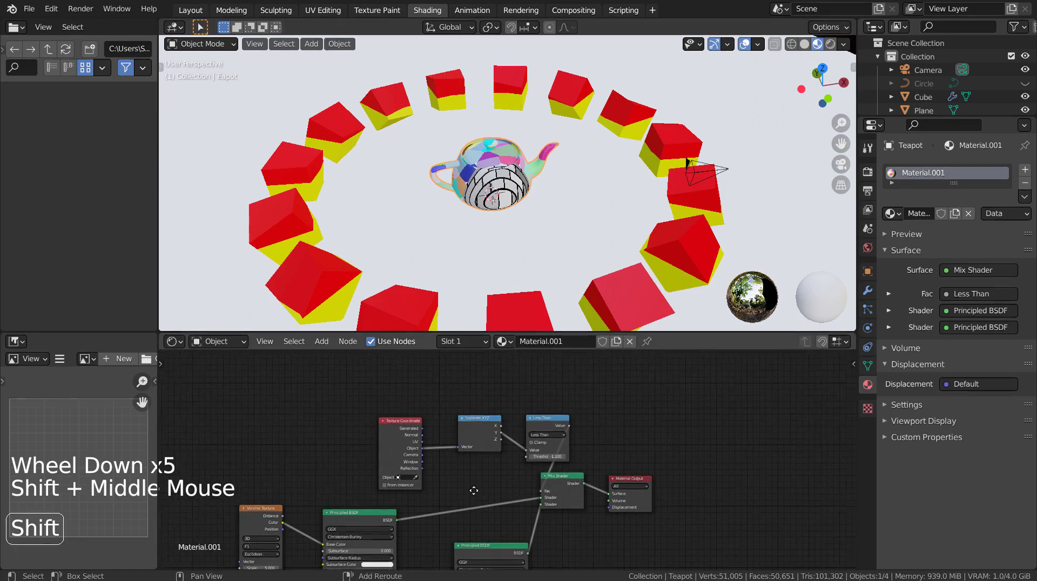
pyautogui.scroll(3, 549, 467)
pyautogui.scroll(5, 549, 467)
pyautogui.click(548, 465)
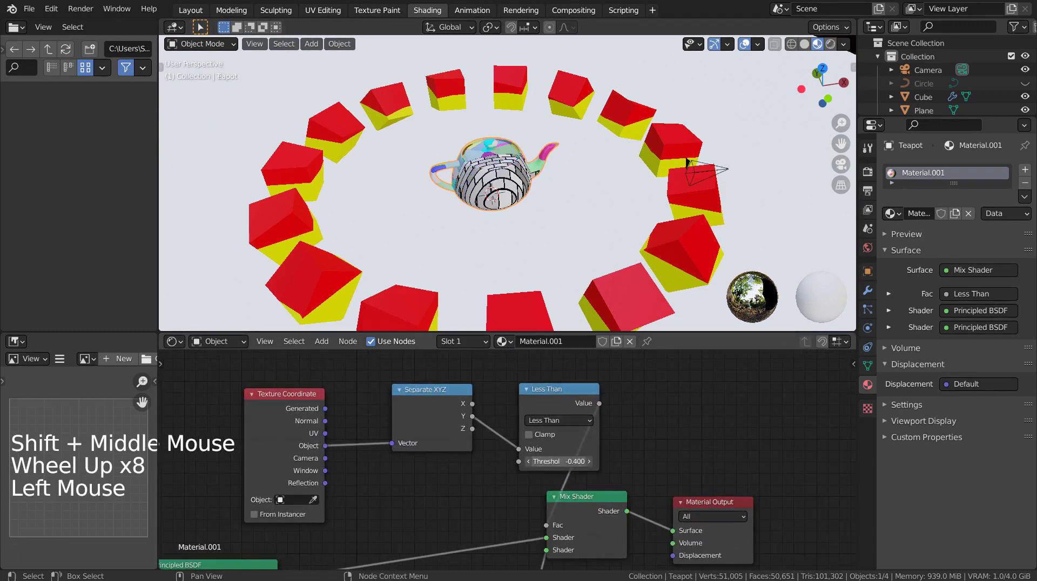
pyautogui.moveTo(549, 466)
pyautogui.mouseDown()
pyautogui.moveTo(538, 466)
pyautogui.moveTo(559, 465)
pyautogui.moveTo(478, 462)
pyautogui.mouseUp()
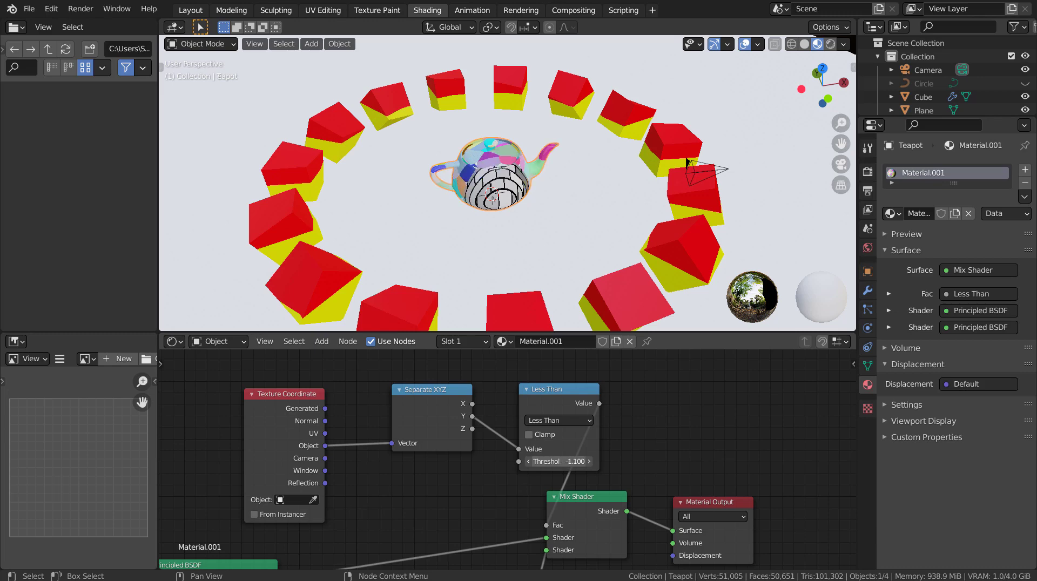
pyautogui.moveTo(585, 232); pyautogui.dragTo(244, 84, button='middle')
# Step: In the Layout workspace, frame the cube ring and align the camera to that view, refining with walk mode
pyautogui.click(190, 10)
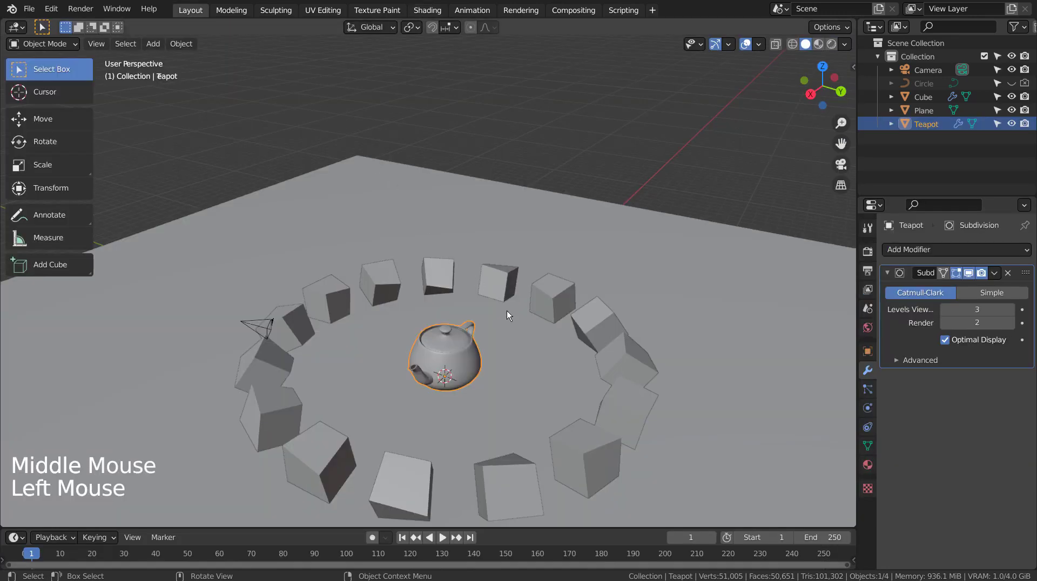
pyautogui.scroll(-3, 505, 308)
pyautogui.moveTo(505, 308)
pyautogui.mouseDown(button='middle')
pyautogui.moveTo(555, 335)
pyautogui.moveTo(666, 322)
pyautogui.moveTo(666, 309)
pyautogui.mouseUp(button='middle')
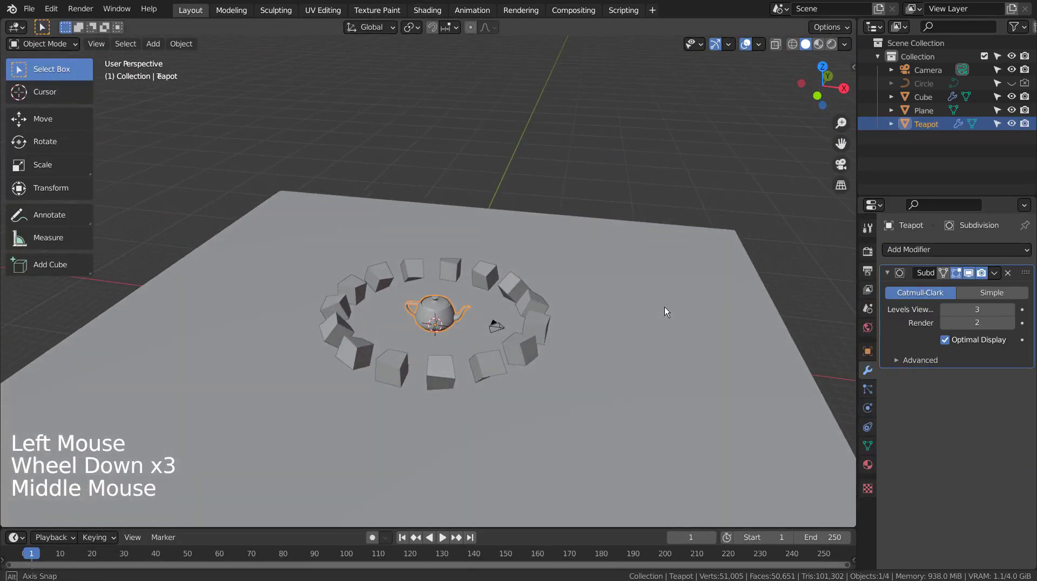
pyautogui.scroll(3, 616, 363)
pyautogui.keyDown('shift'); pyautogui.moveTo(640, 384); pyautogui.dragTo(550, 343, button='middle'); pyautogui.keyUp('shift')
pyautogui.press('ctrl+alt+KP_0')
pyautogui.hotkey('shift', '`')
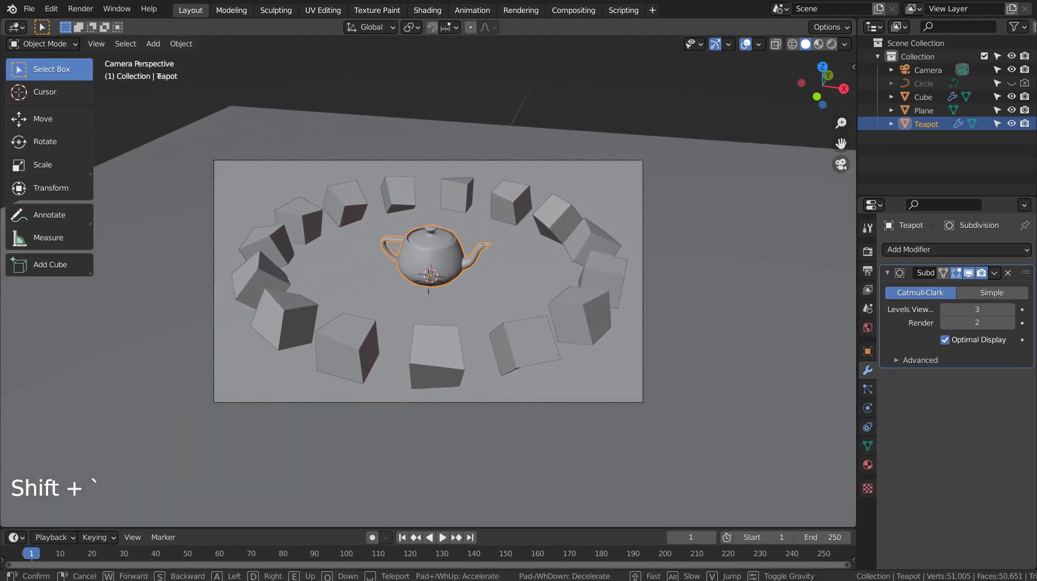
pyautogui.click(430, 281)
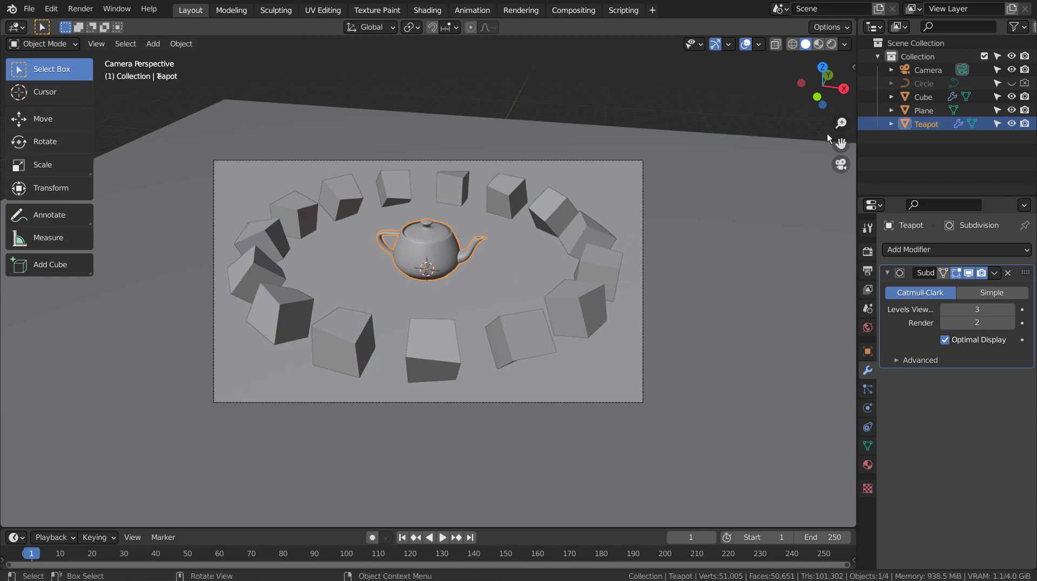
# Step: Preview the scene in Rendered shading and open the ground plane's material settings
pyautogui.click(834, 45)
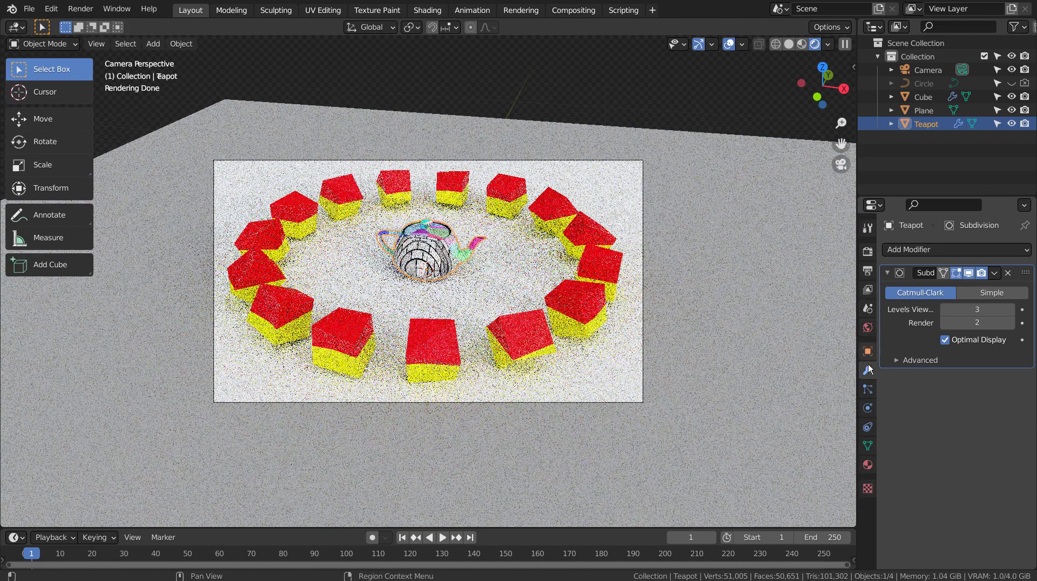
pyautogui.click(745, 389)
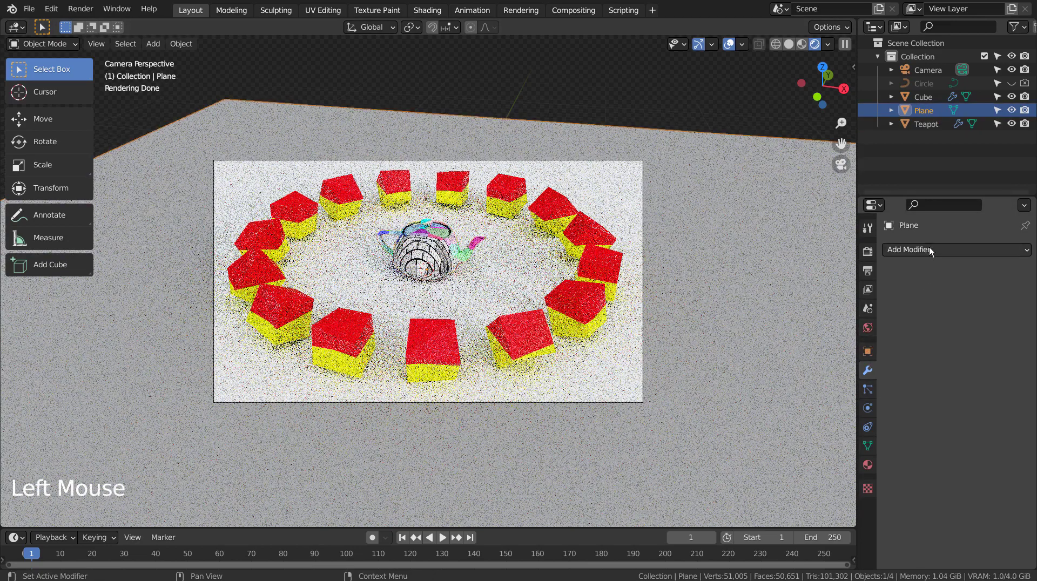
pyautogui.click(868, 466)
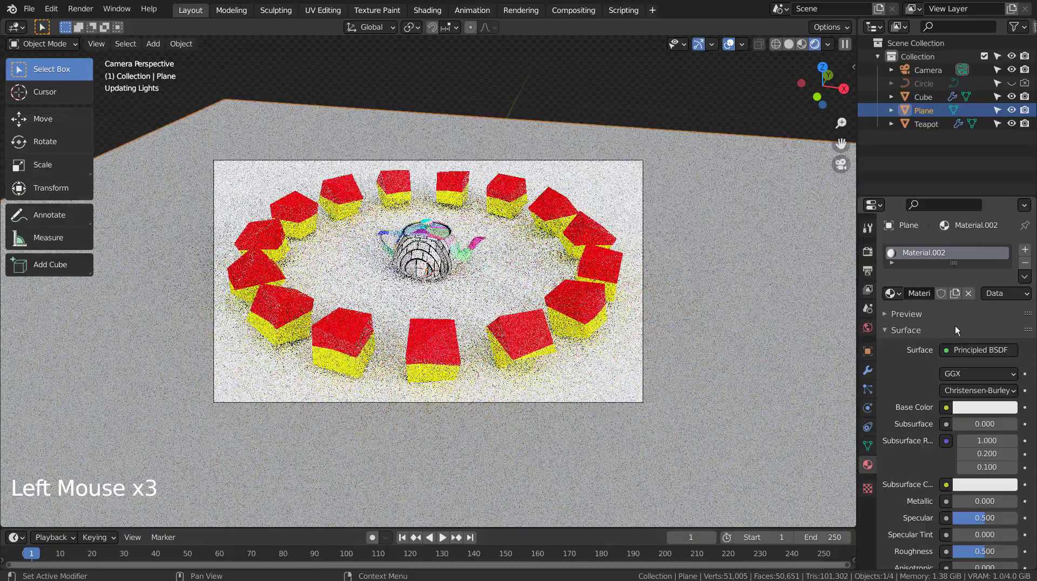
# Step: Give the floor material Metallic 0.934 and Roughness 0.153, then open the World settings
pyautogui.moveTo(972, 502); pyautogui.dragTo(1013, 502)
pyautogui.moveTo(992, 552); pyautogui.dragTo(976, 552)
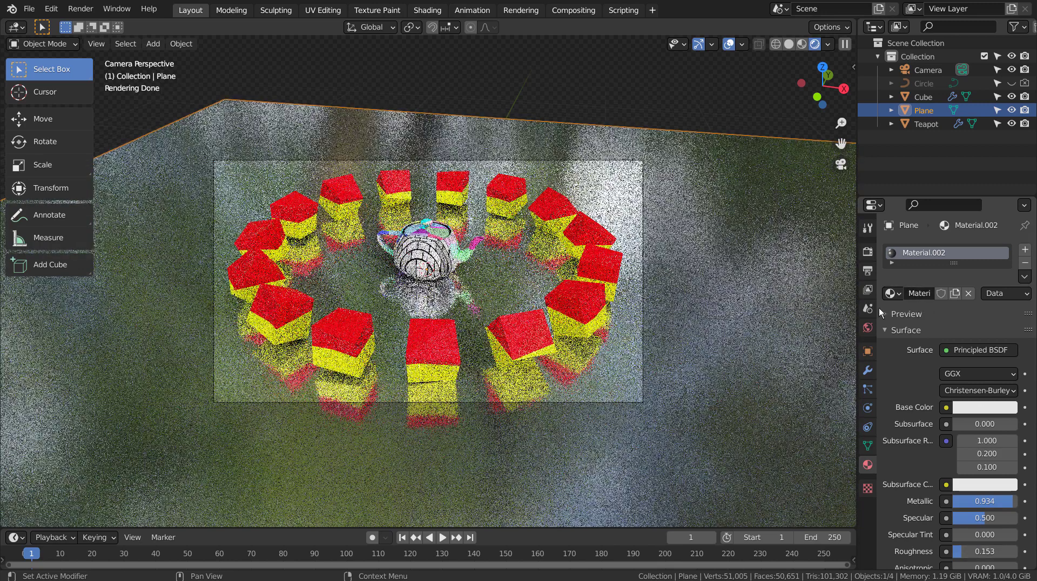
pyautogui.click(869, 328)
# Step: Replace the world colour with a Sky Texture and set Sun Intensity to 0.5
pyautogui.click(950, 332)
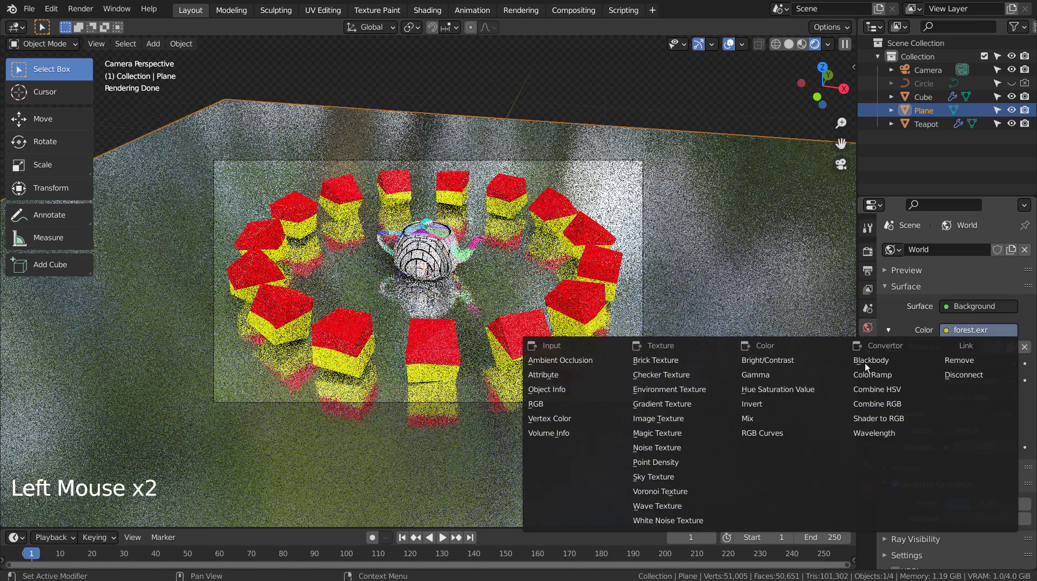
pyautogui.click(692, 475)
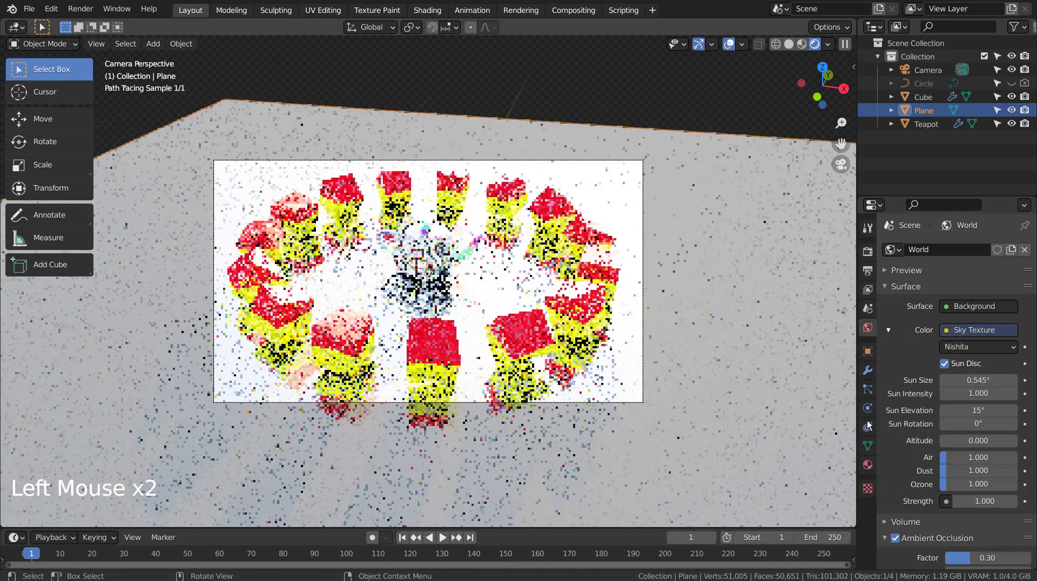
pyautogui.click(974, 395)
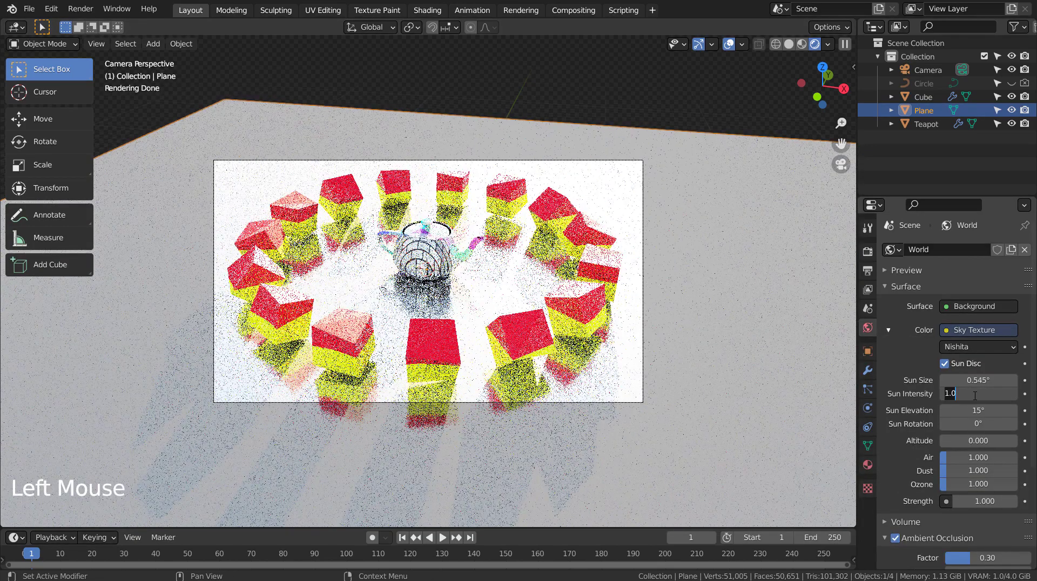
pyautogui.write('0.5')
pyautogui.press('Return')
# Step: Lower the world Strength to 0.100, then walk the camera through the scene to inspect it
pyautogui.doubleClick(991, 501)
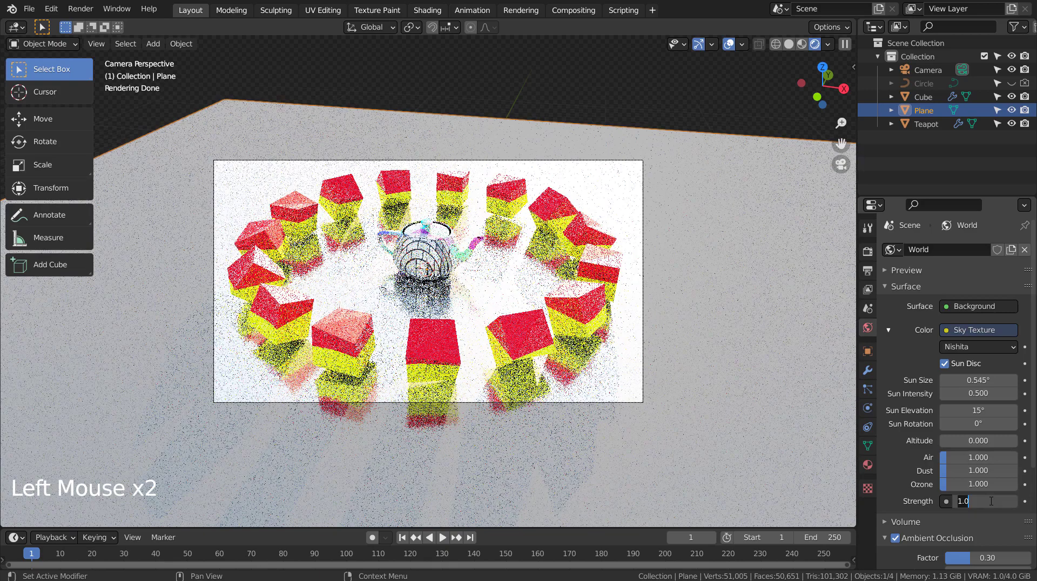
pyautogui.write('0.3')
pyautogui.press('Return')
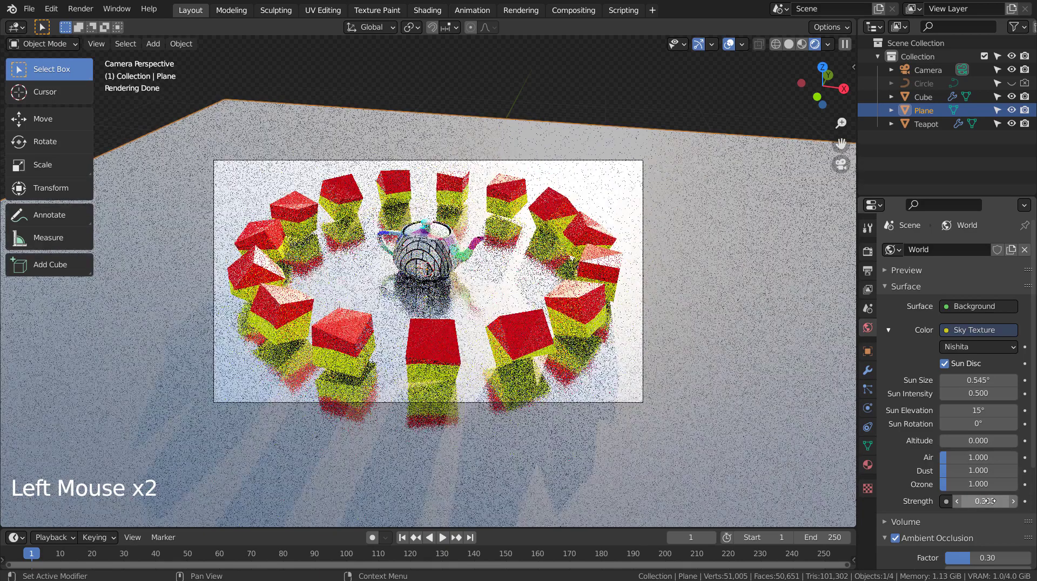
pyautogui.moveTo(988, 501); pyautogui.dragTo(962, 501)
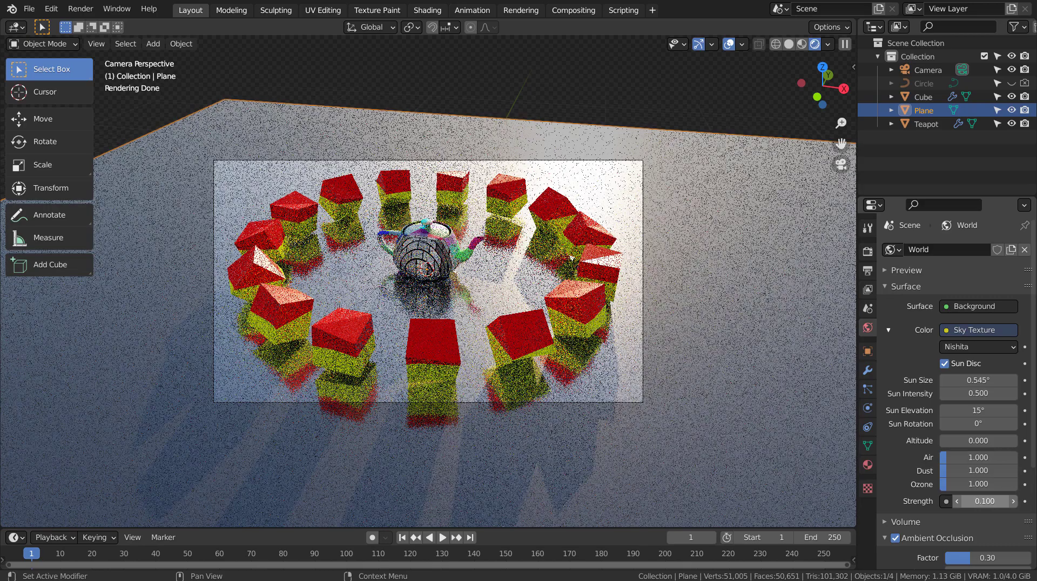
pyautogui.hotkey('shift', '`')
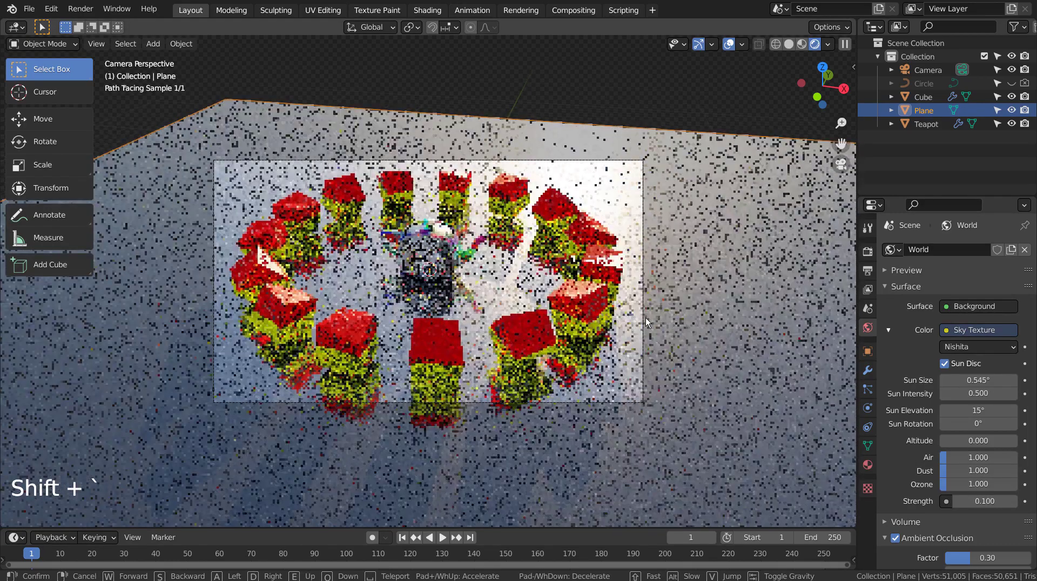
pyautogui.click(646, 317)
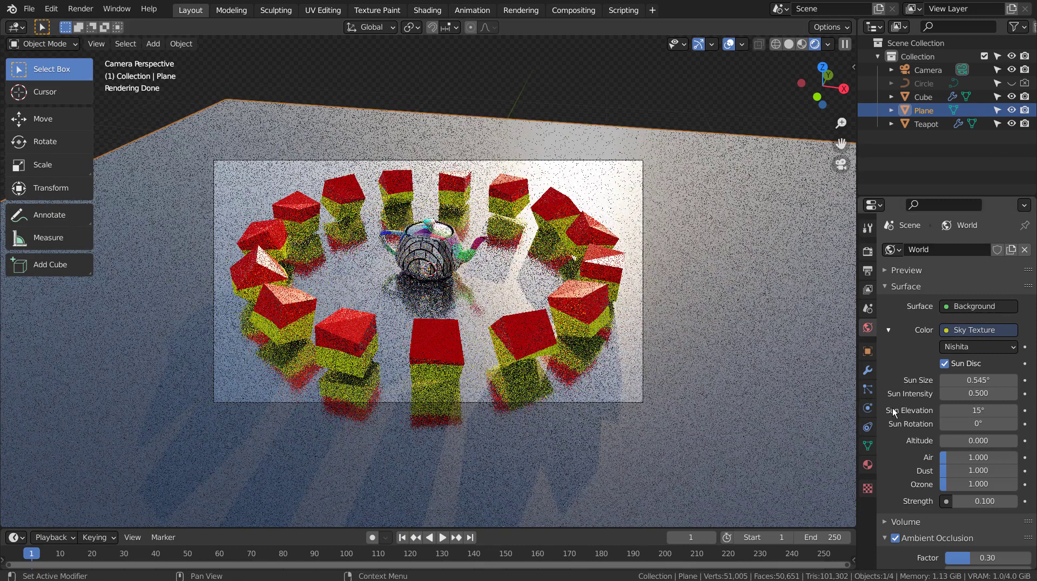
# Step: Set Sun Rotation to 90°, keep Sun Intensity at 0.5, and set Sun Elevation to 30°
pyautogui.click(969, 419)
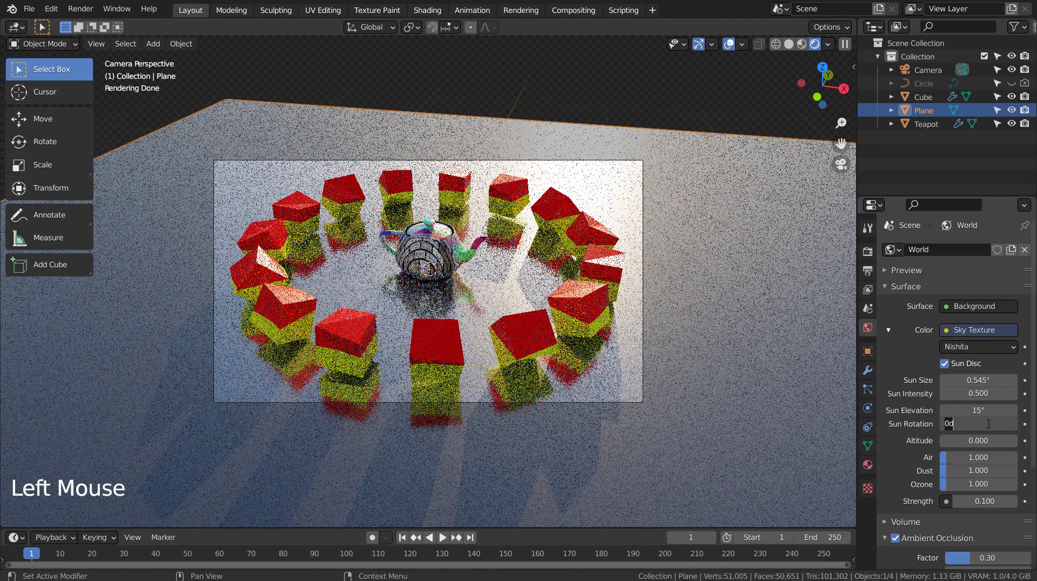
pyautogui.write('90')
pyautogui.press('Return')
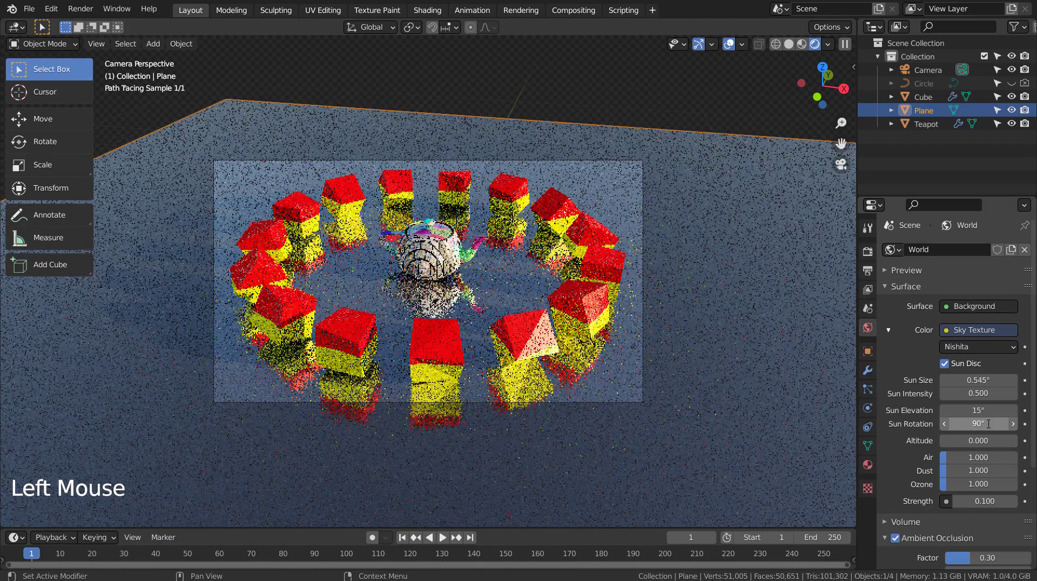
pyautogui.click(982, 398)
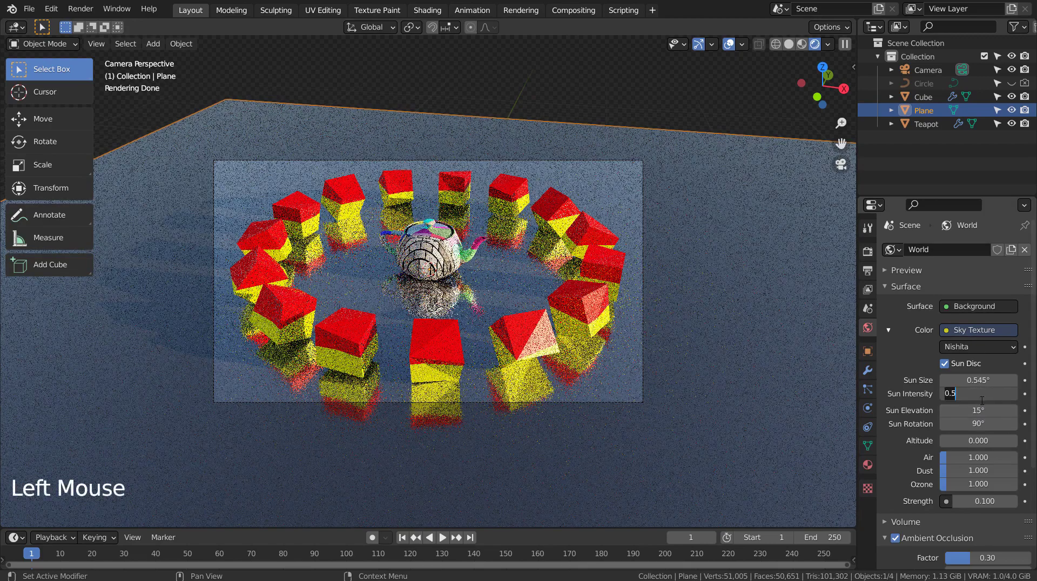
pyautogui.click(985, 412)
pyautogui.click(986, 411)
pyautogui.write('30')
pyautogui.press('Return')
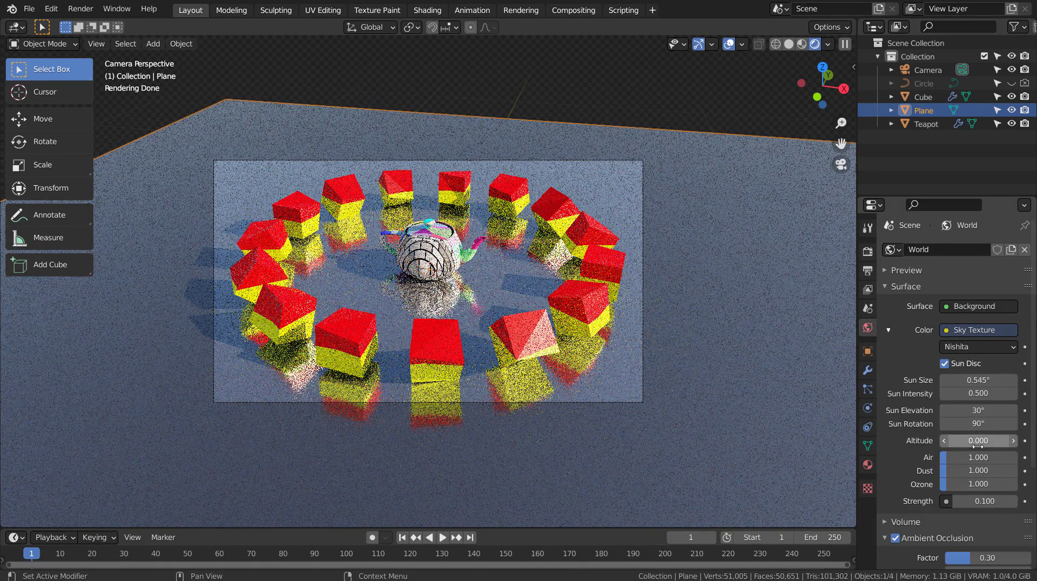
# Step: Try Sun Rotation values of 180°, 270° and 0°, settling on 45°
pyautogui.click(979, 424)
pyautogui.press('BackSpace')
pyautogui.press('BackSpace')
pyautogui.press('BackSpace')
pyautogui.write('180d')
pyautogui.press('Return')
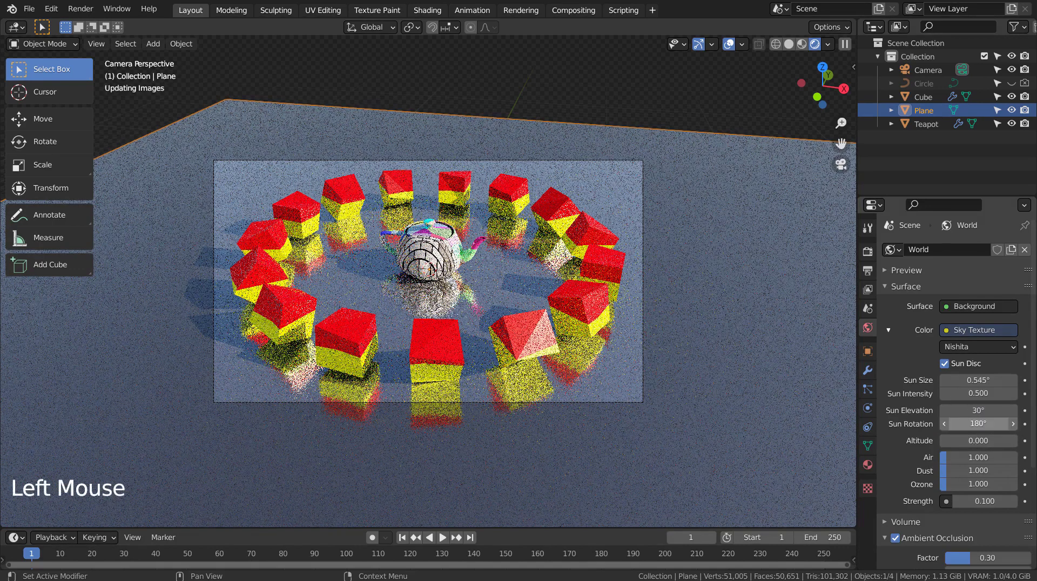
pyautogui.doubleClick(979, 424)
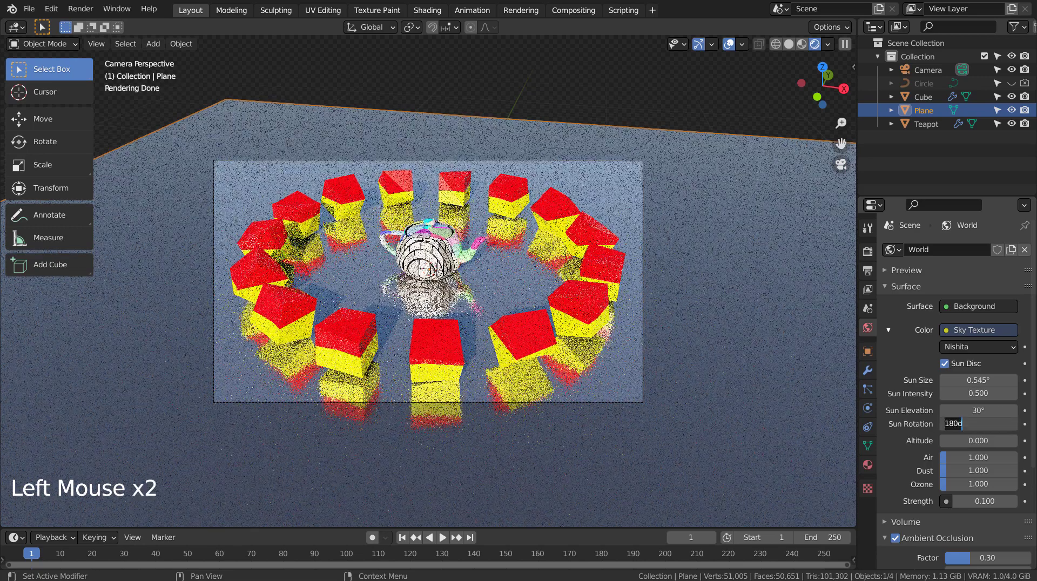
pyautogui.press('BackSpace')
pyautogui.press('BackSpace')
pyautogui.press('BackSpace')
pyautogui.press('BackSpace')
pyautogui.write('270d')
pyautogui.press('Return')
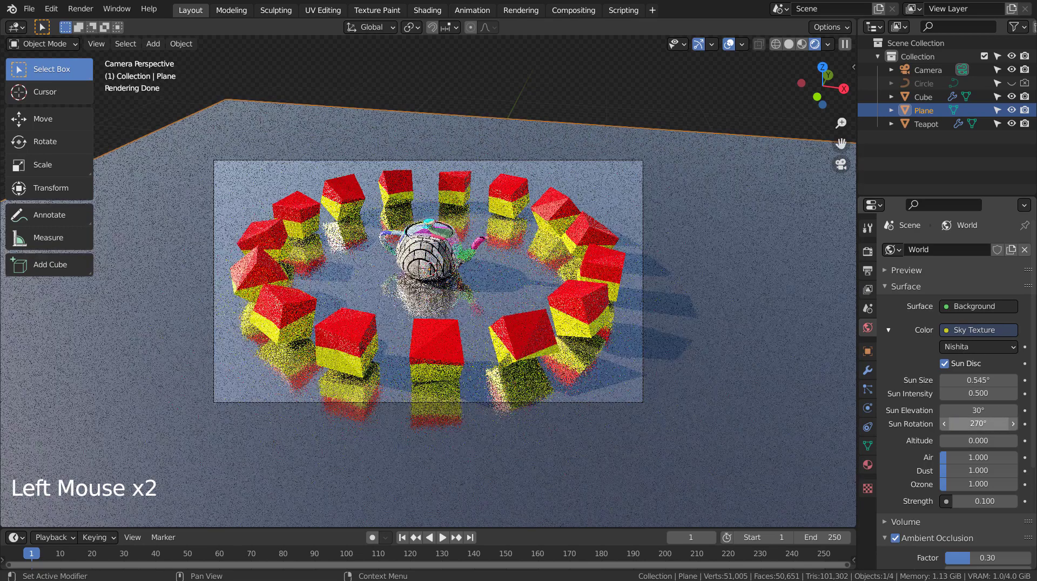
pyautogui.click(979, 424)
pyautogui.press('BackSpace')
pyautogui.press('BackSpace')
pyautogui.press('BackSpace')
pyautogui.press('BackSpace')
pyautogui.write('0d')
pyautogui.press('Return')
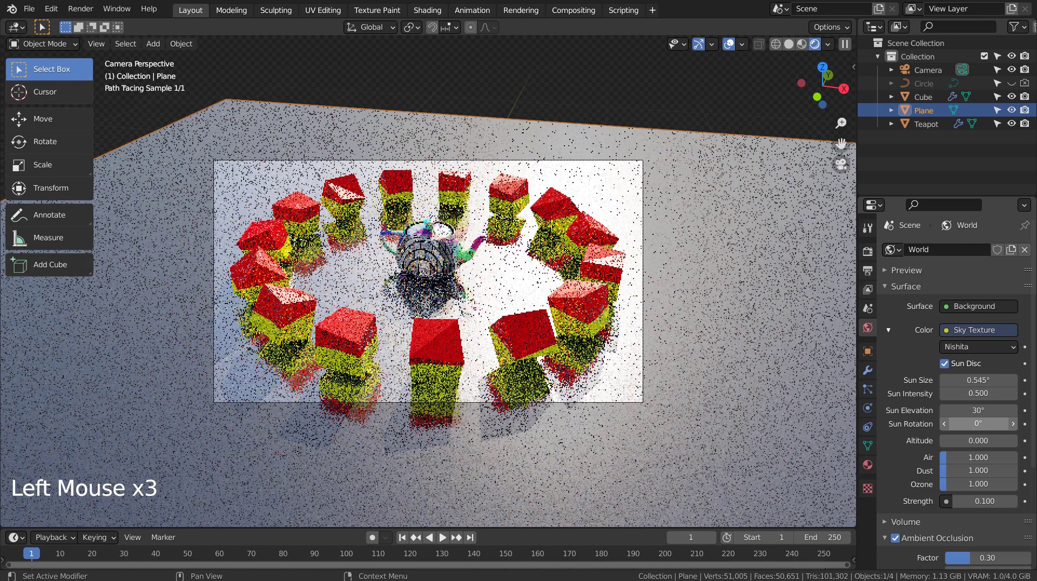
pyautogui.click(979, 424)
pyautogui.press('BackSpace')
pyautogui.press('BackSpace')
pyautogui.write('45d')
pyautogui.press('Return')
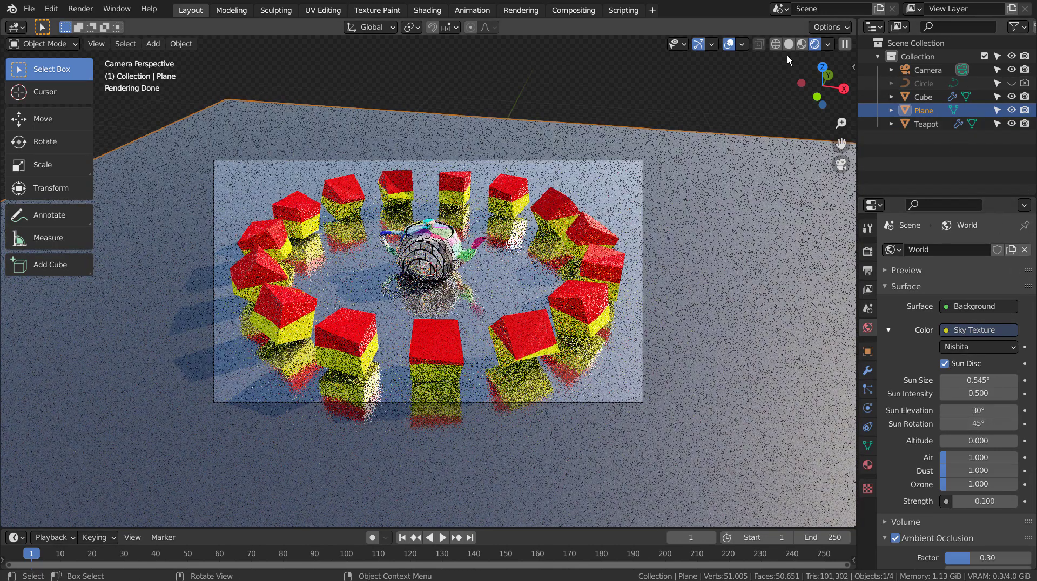
# Step: Switch the viewport to Solid shading and check the compositing node setup before returning to Layout
pyautogui.click(788, 44)
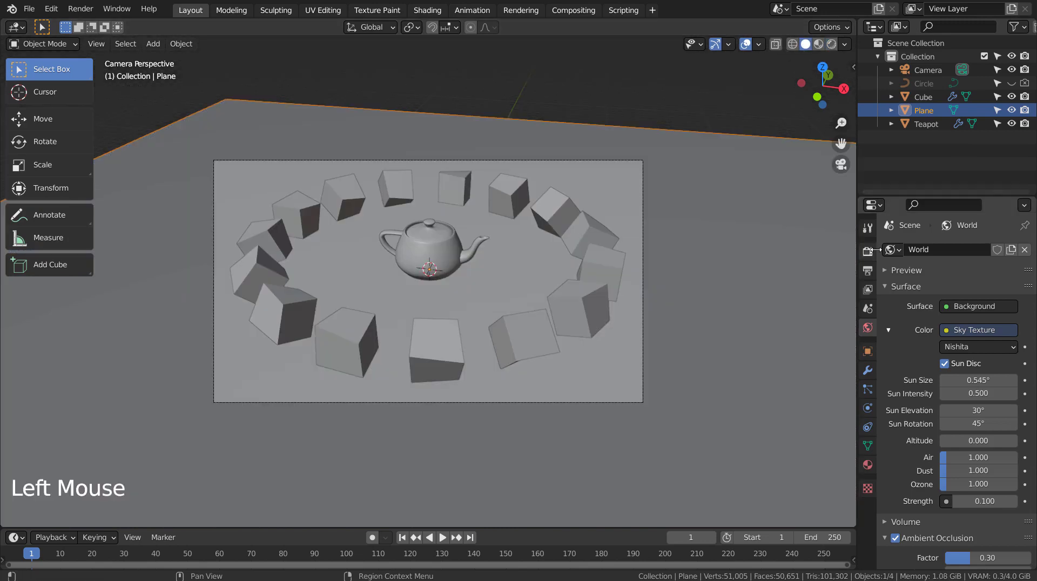
pyautogui.click(573, 9)
pyautogui.click(150, 27)
pyautogui.click(151, 27)
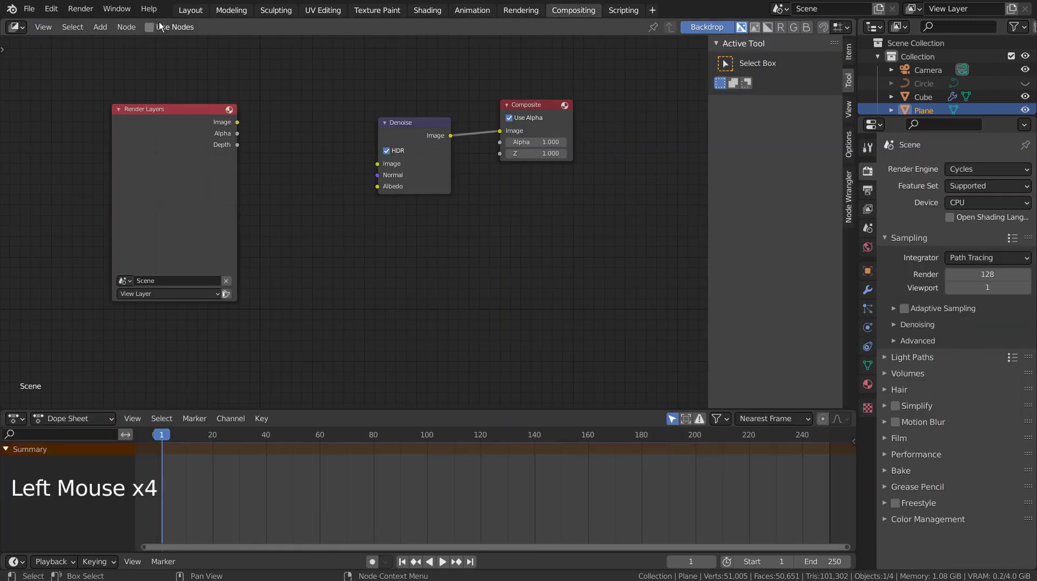
pyautogui.click(190, 9)
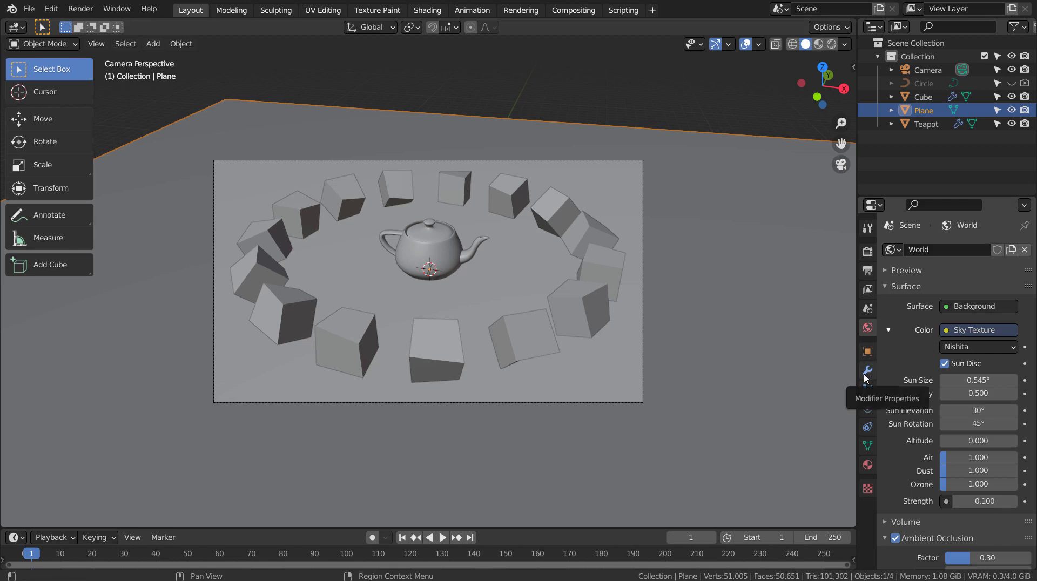
# Step: Set the final render samples to 32 and select the ring of cubes
pyautogui.click(867, 251)
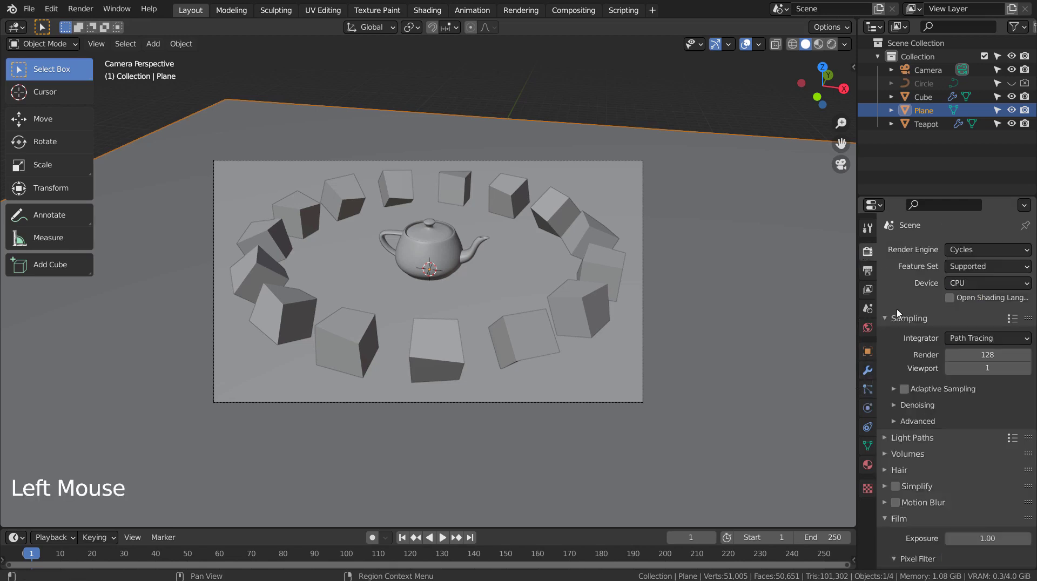
pyautogui.click(972, 355)
pyautogui.write('32')
pyautogui.press('Return')
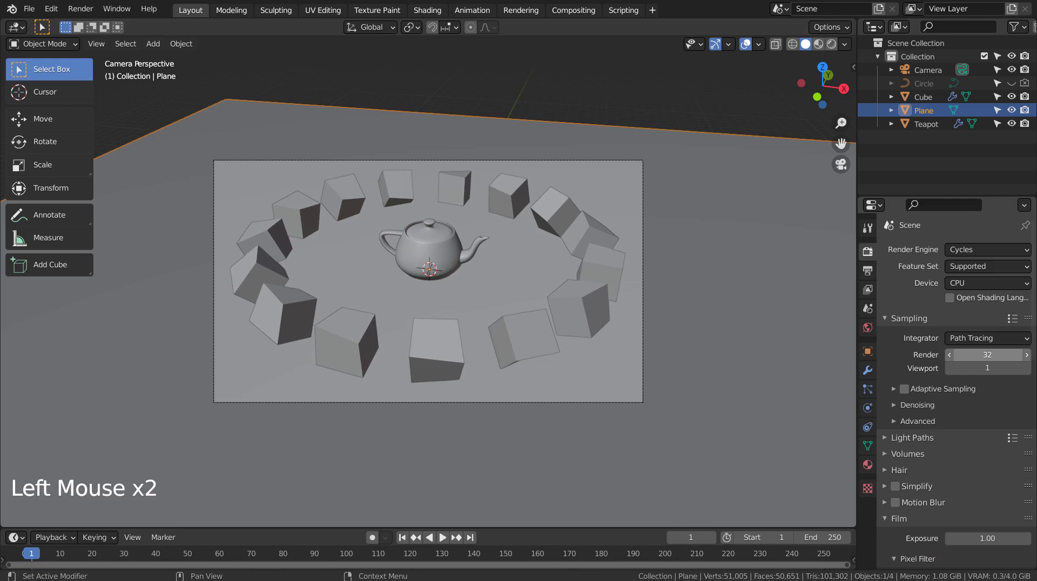
pyautogui.click(601, 226)
# Step: In the cube material nodes, change the red base colour to light blue and the yellow one to blue
pyautogui.click(446, 11)
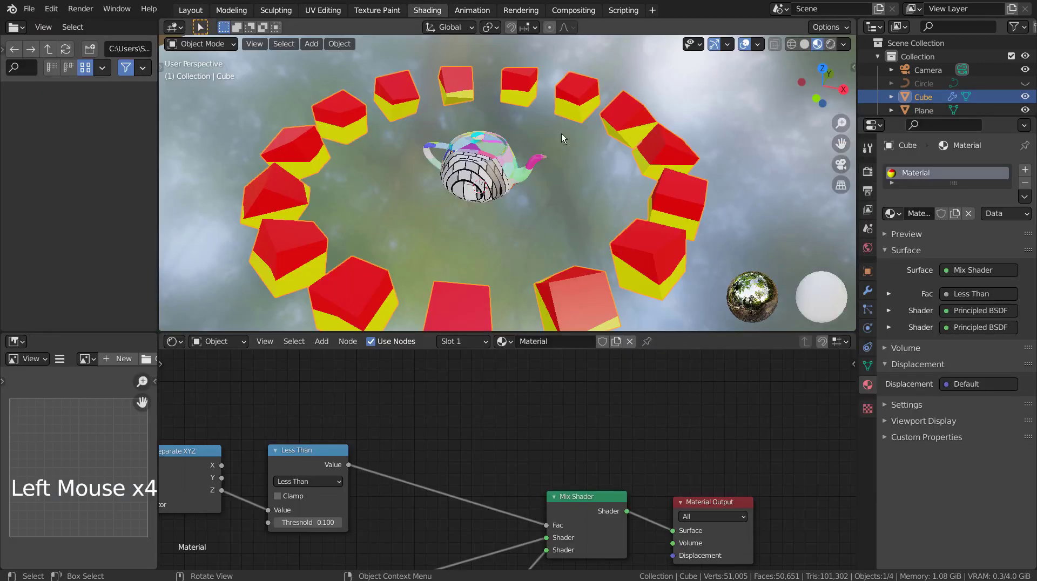
pyautogui.keyDown('shift'); pyautogui.moveTo(483, 441); pyautogui.dragTo(653, 481, button='middle'); pyautogui.keyUp('shift')
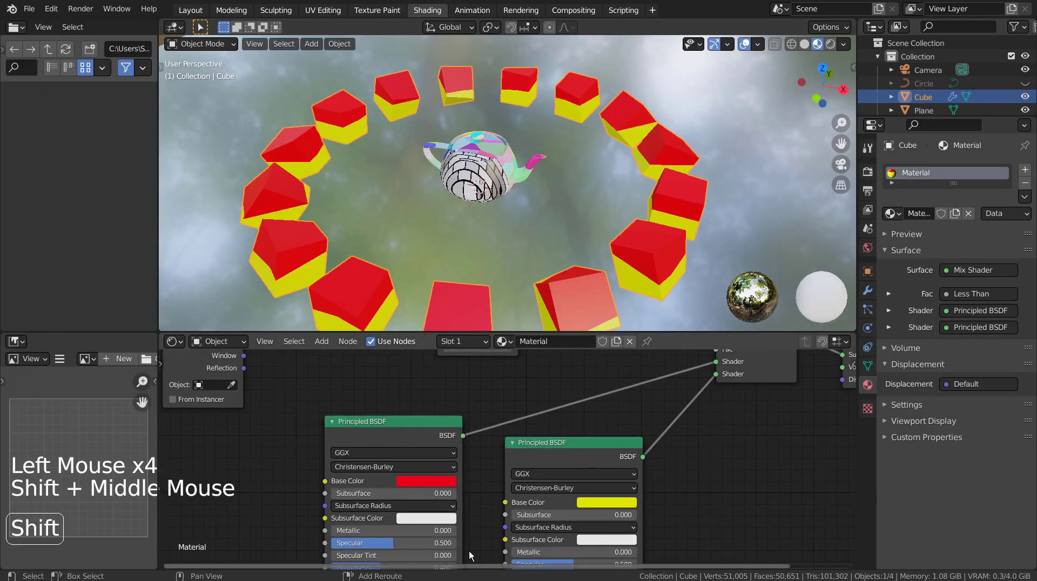
pyautogui.click(427, 480)
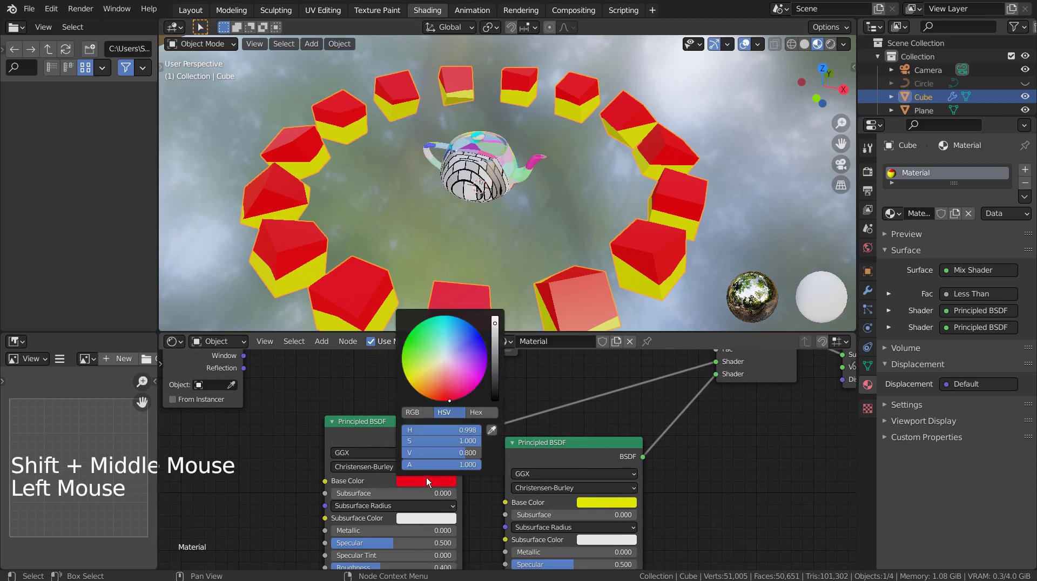
pyautogui.click(456, 346)
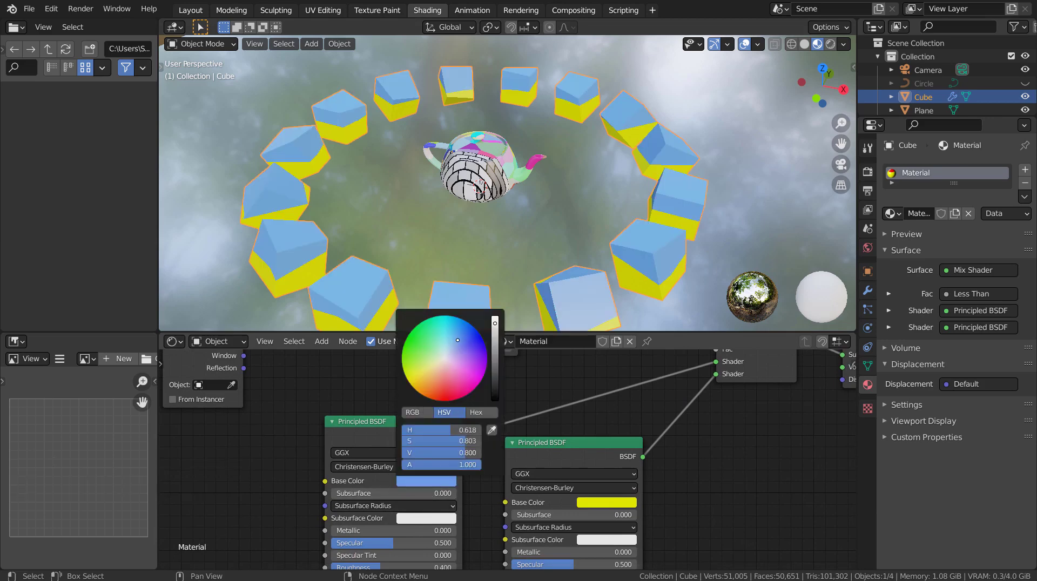
pyautogui.click(590, 503)
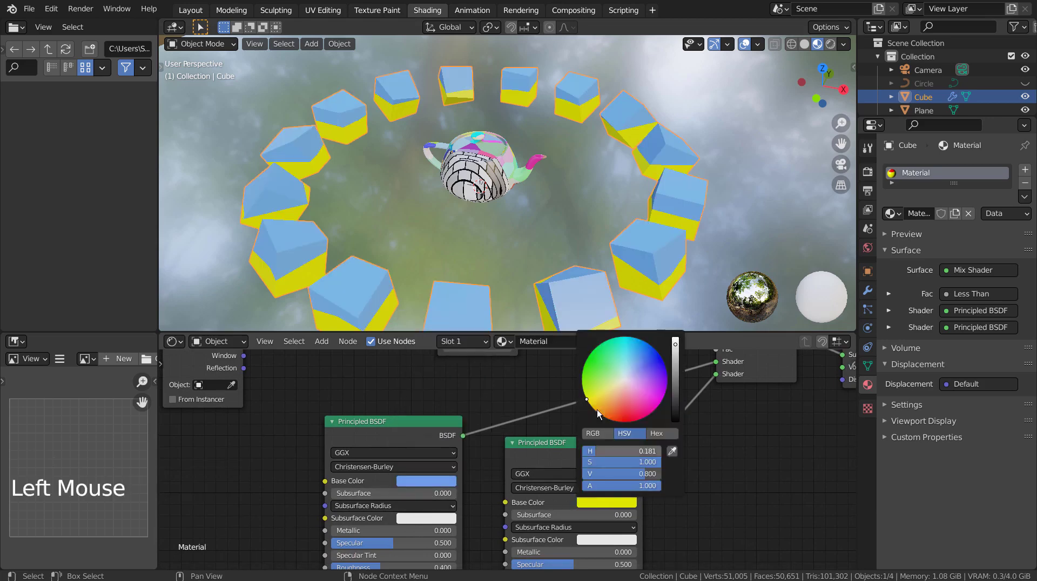
pyautogui.click(640, 339)
pyautogui.moveTo(641, 340); pyautogui.dragTo(639, 339)
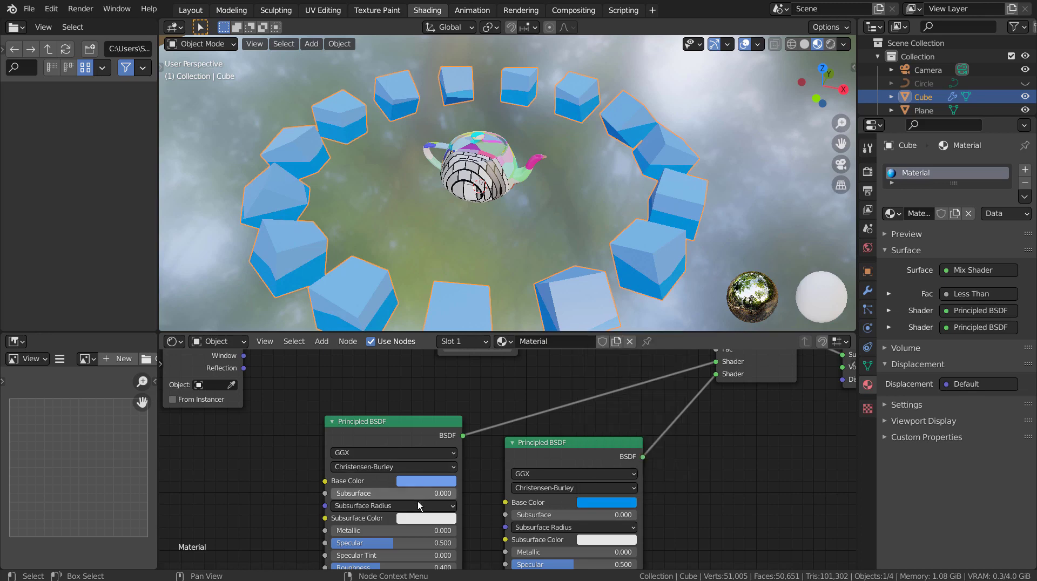
# Step: Set roughness to 0.044 on the top shader and 0.051 on the bottom, and make the top Metallic 0.404
pyautogui.keyDown('shift'); pyautogui.moveTo(392, 543); pyautogui.dragTo(404, 460, button='middle'); pyautogui.keyUp('shift')
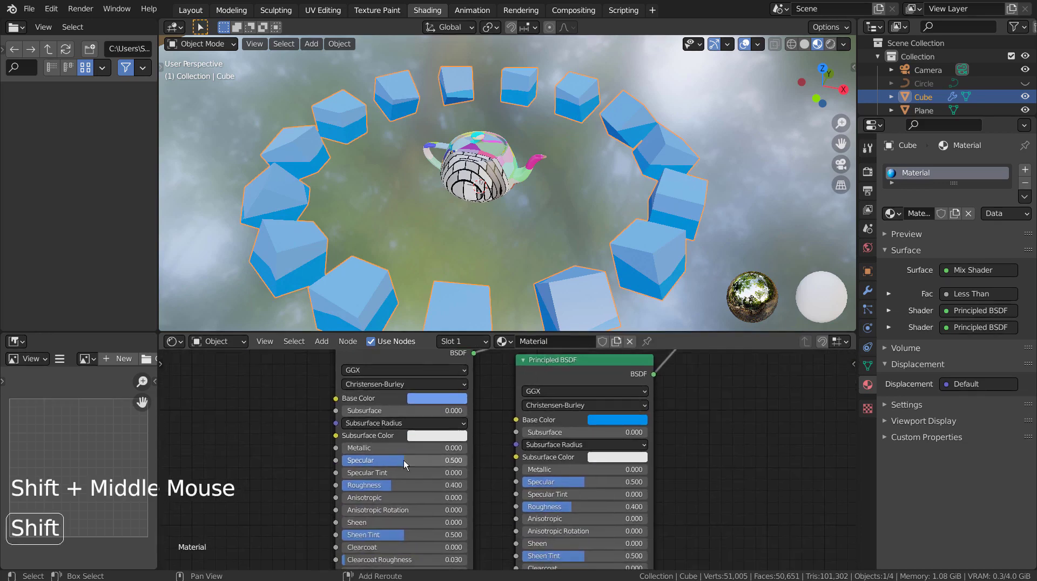
pyautogui.moveTo(392, 485); pyautogui.dragTo(347, 485)
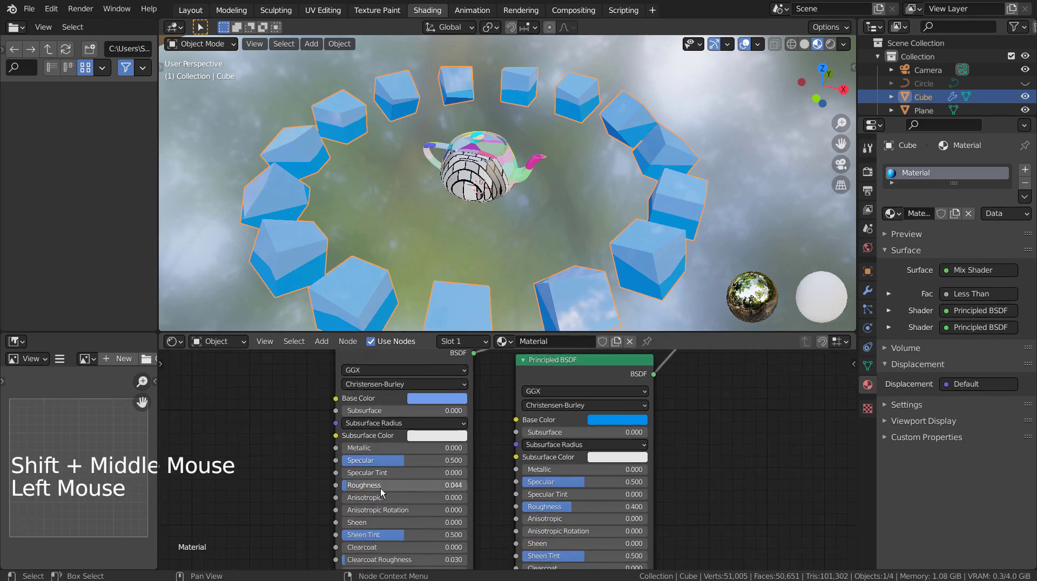
pyautogui.moveTo(559, 507); pyautogui.dragTo(522, 507)
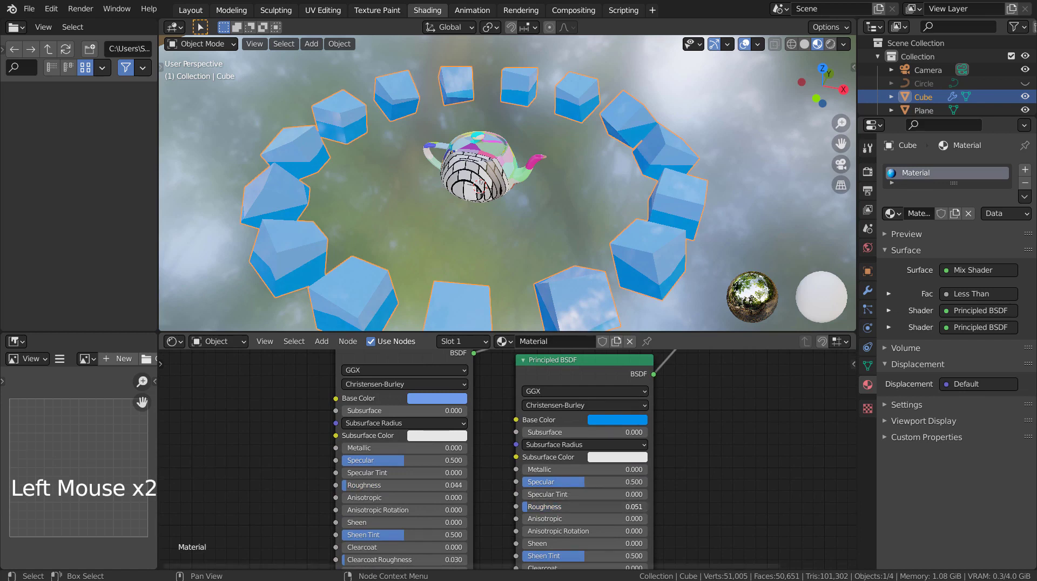
pyautogui.moveTo(400, 448); pyautogui.dragTo(454, 448)
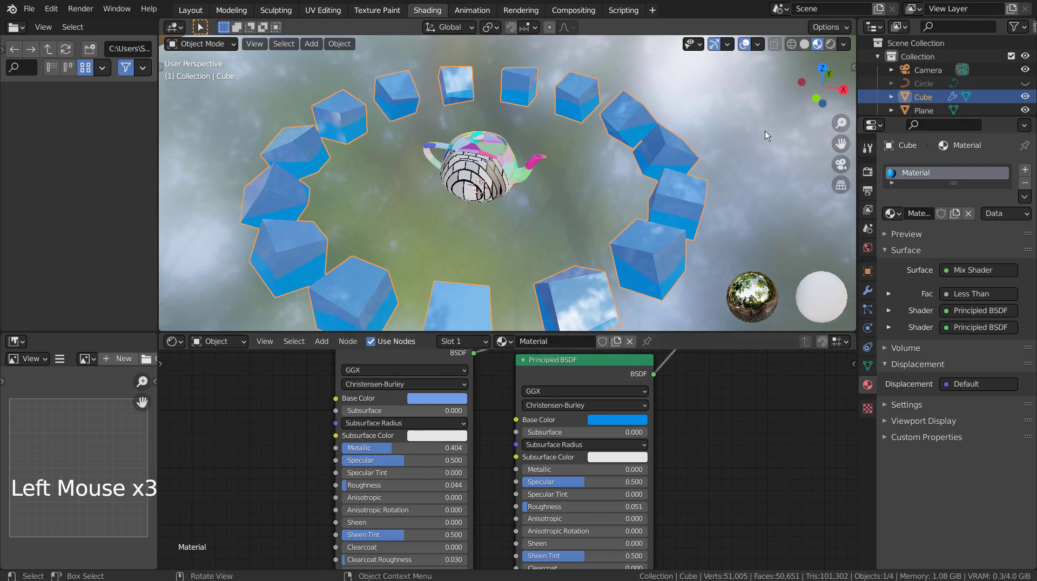
# Step: Preview the scene in Rendered shading, check the plane, then deselect and save as blueprint.blend
pyautogui.click(830, 44)
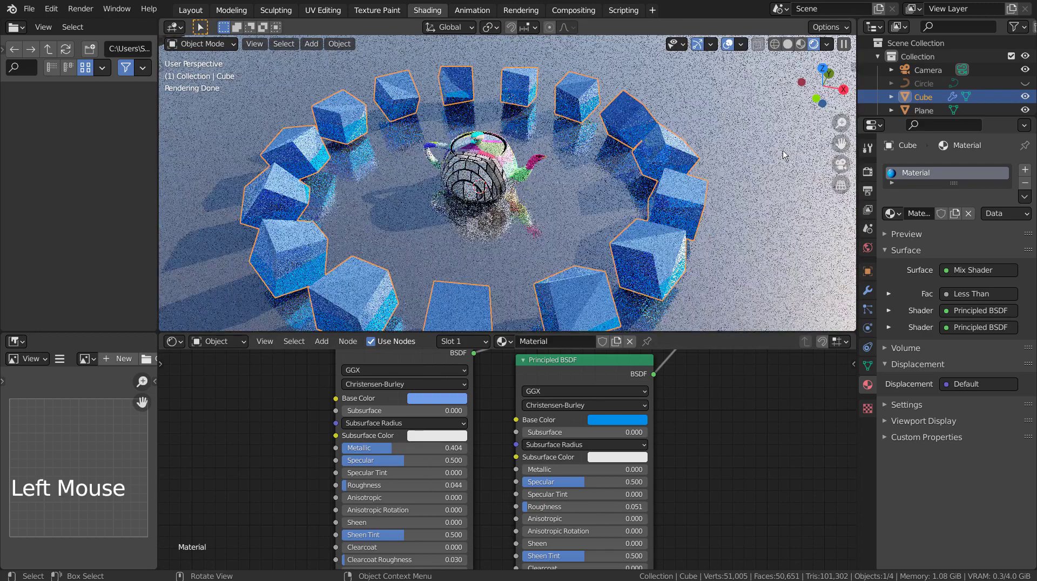
pyautogui.click(781, 163)
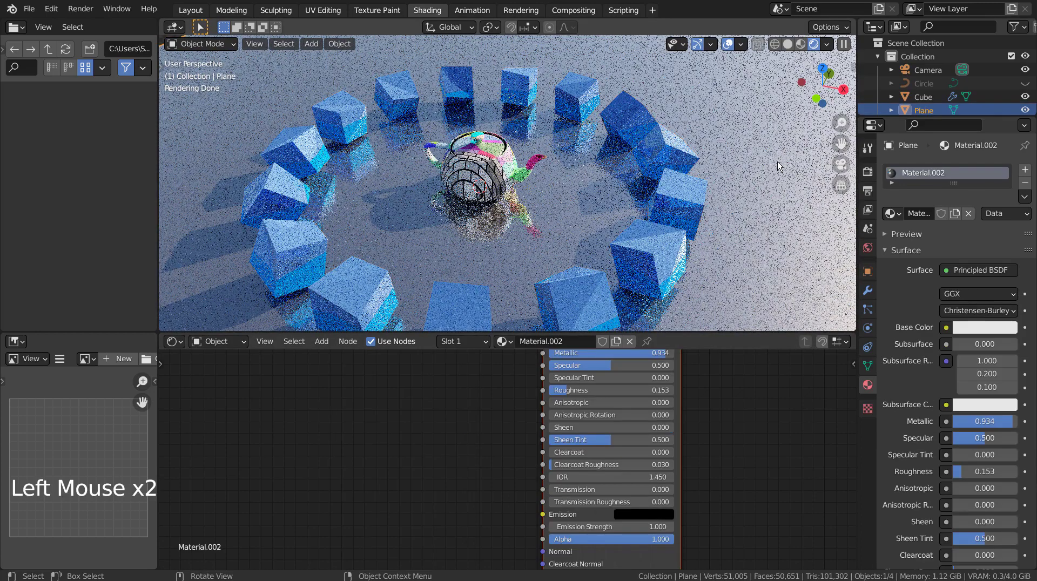
pyautogui.click(191, 10)
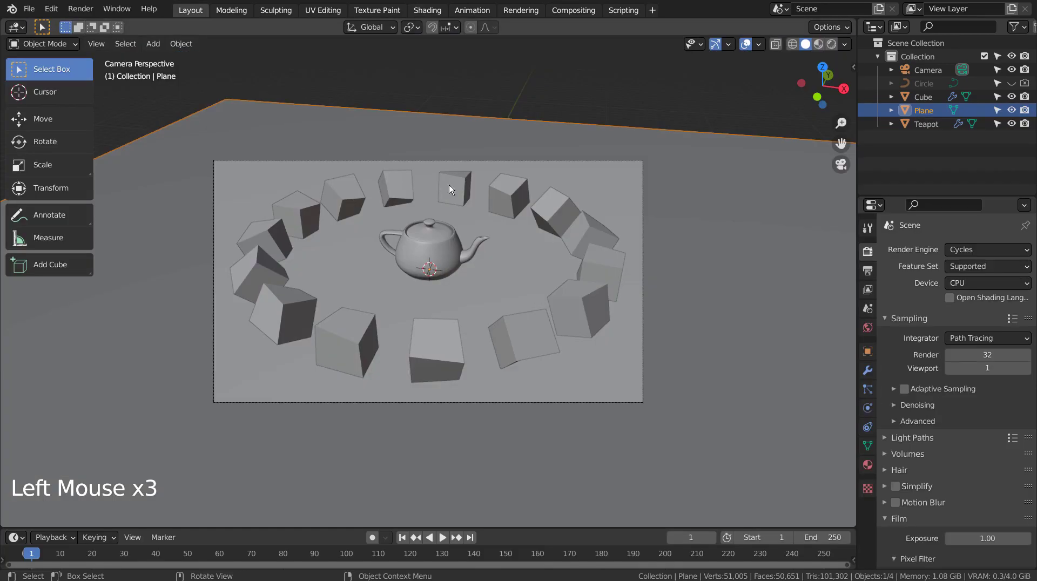
pyautogui.click(687, 96)
pyautogui.hotkey('ctrl', 's')
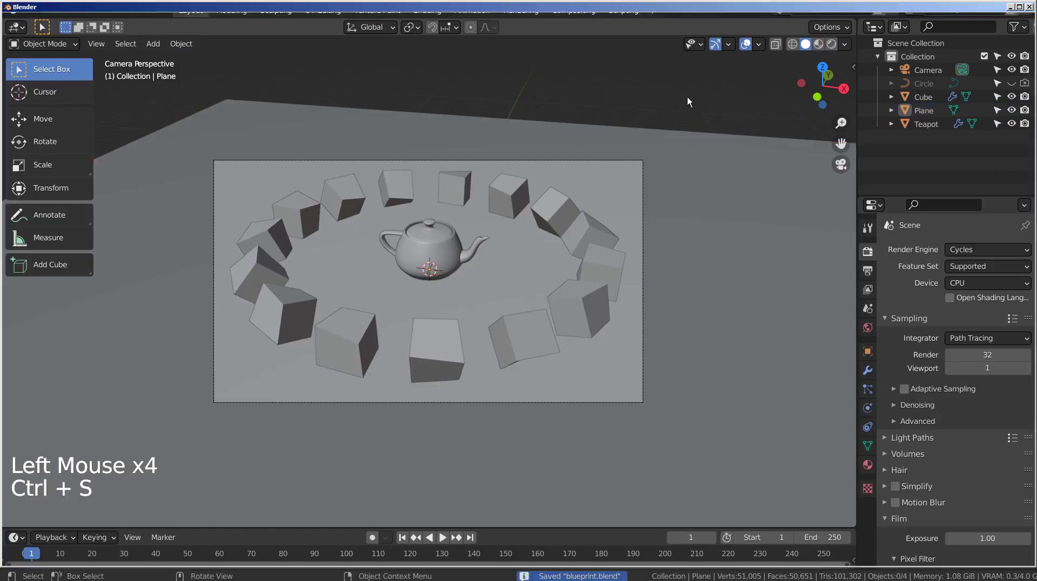